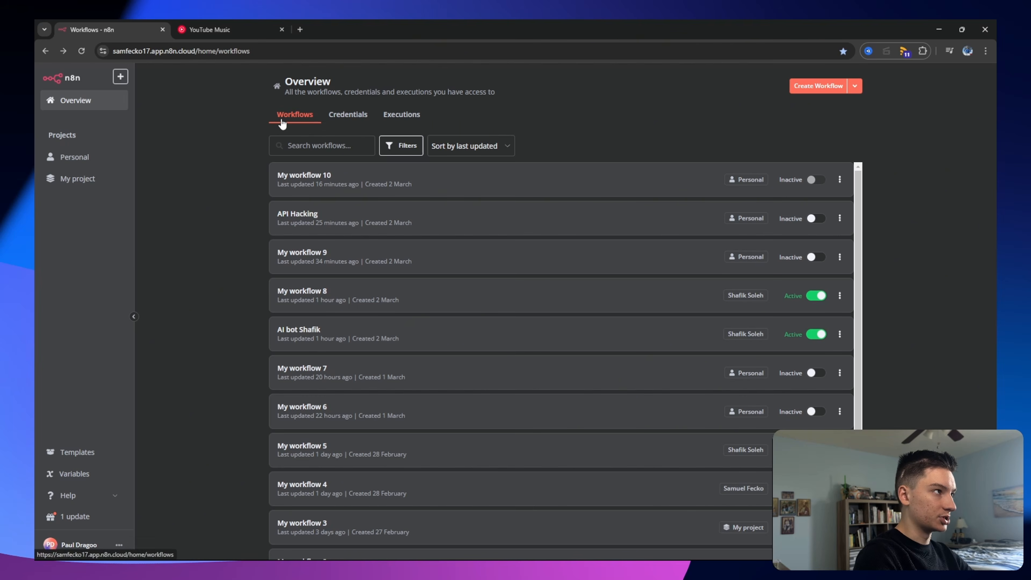
Create a new workflow and add a manual trigger as its first step.
{"action": "left_click", "coordinate": [818, 88]}
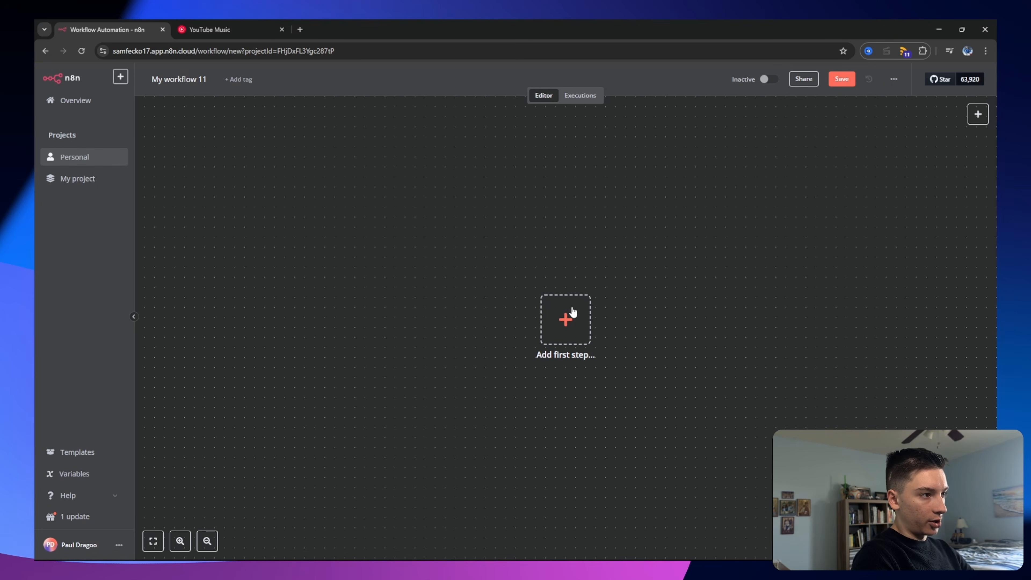
{"action": "left_click", "coordinate": [587, 329]}
{"action": "left_click", "coordinate": [927, 203]}
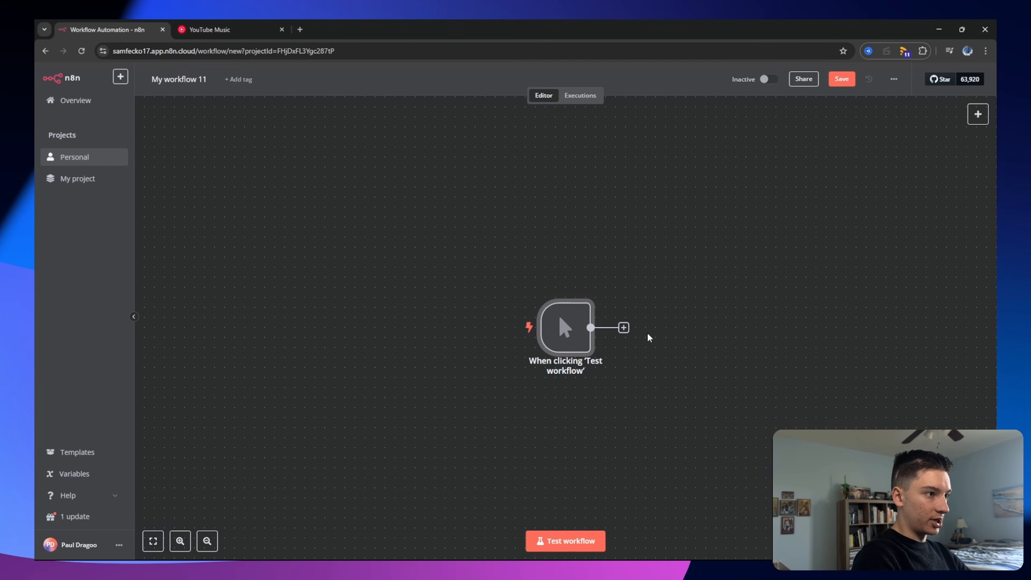
Search google.com for "kome ai youtube transcript" in a new browser tab and open Kome's YouTube Transcript Generator.
{"action": "left_click", "coordinate": [298, 26]}
{"action": "type", "text": "google.com"}
{"action": "key", "text": "Return"}
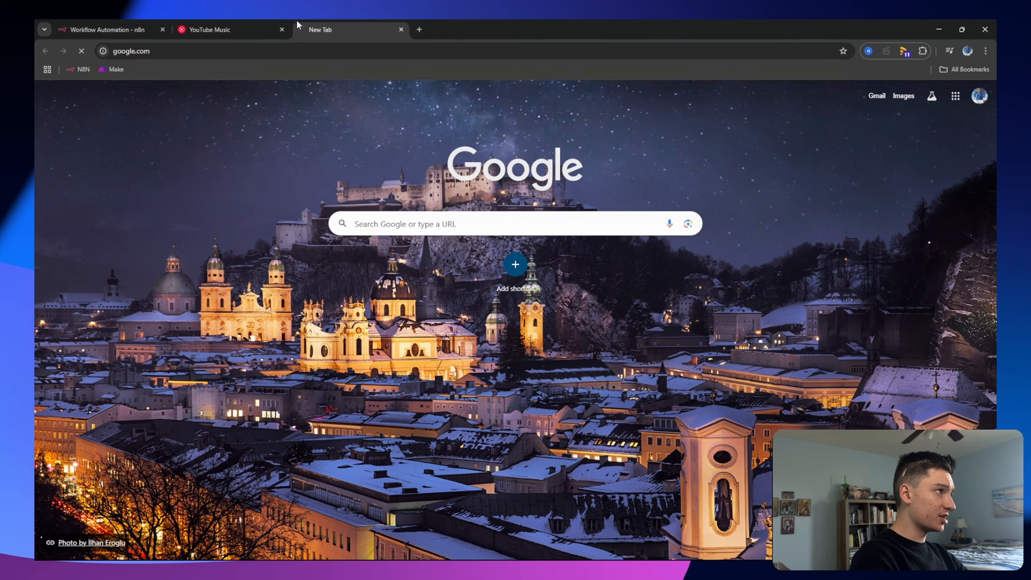
{"action": "type", "text": "KMOE"}
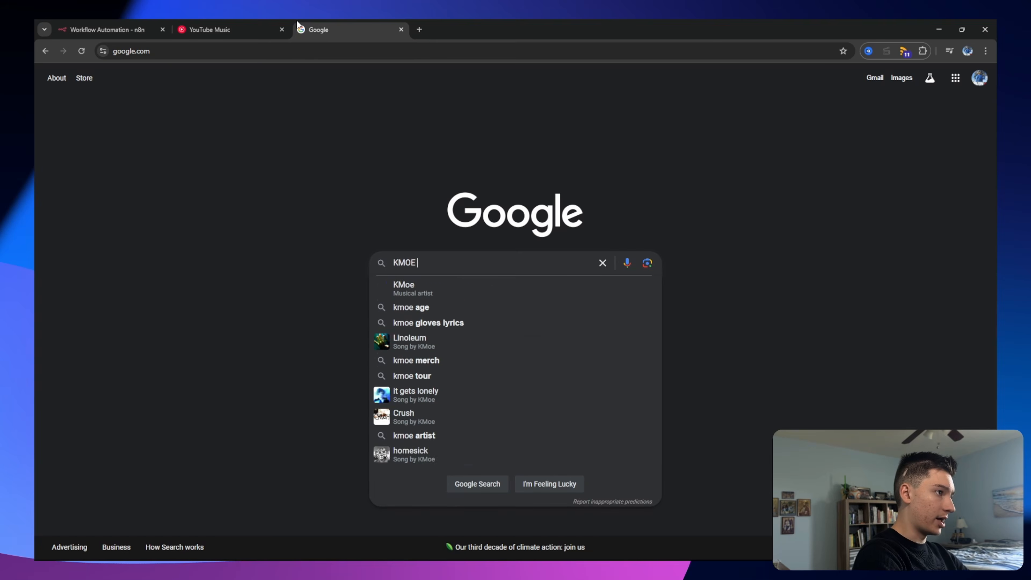
{"action": "key", "text": "BackSpace"}
{"action": "key", "text": "BackSpace"}
{"action": "key", "text": "BackSpace"}
{"action": "key", "text": "BackSpace"}
{"action": "type", "text": "ko"}
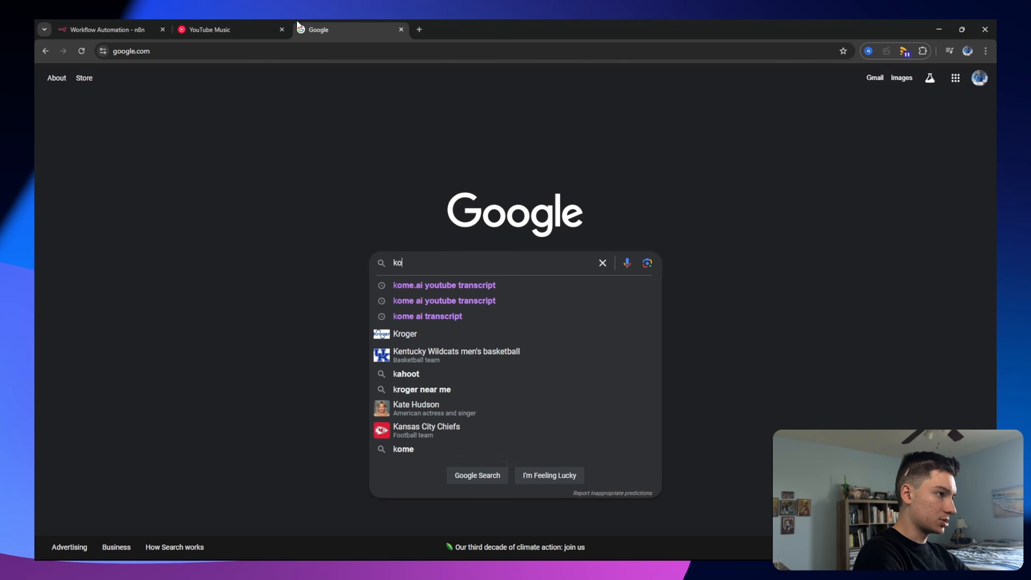
{"action": "type", "text": "me ai youtube transcript"}
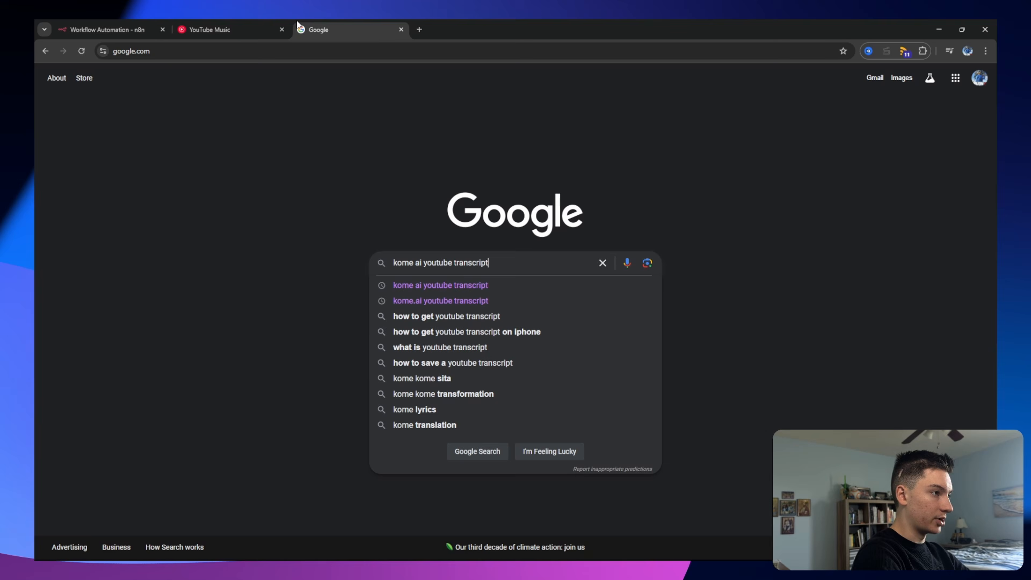
{"action": "key", "text": "Return"}
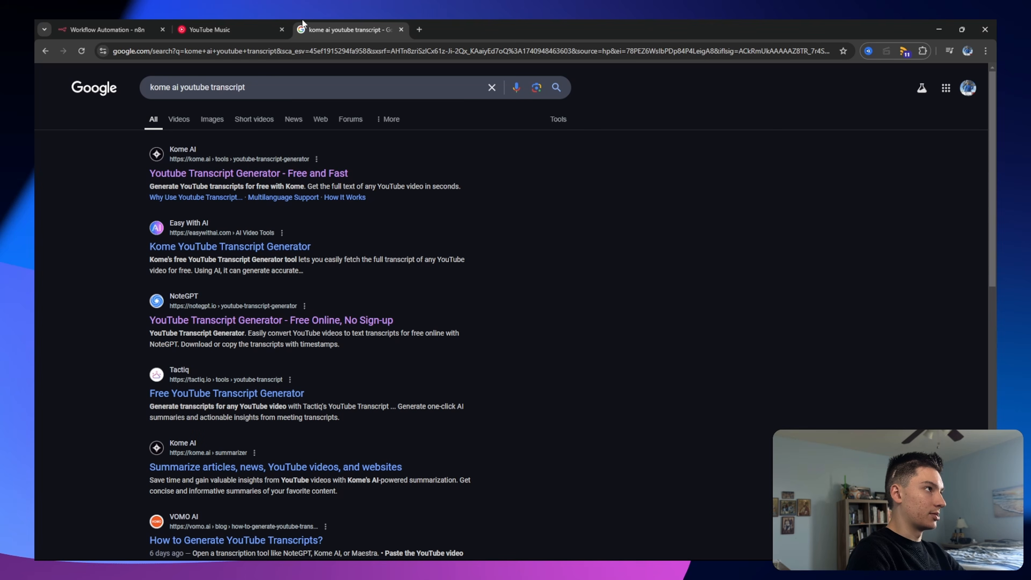
{"action": "left_click", "coordinate": [281, 29]}
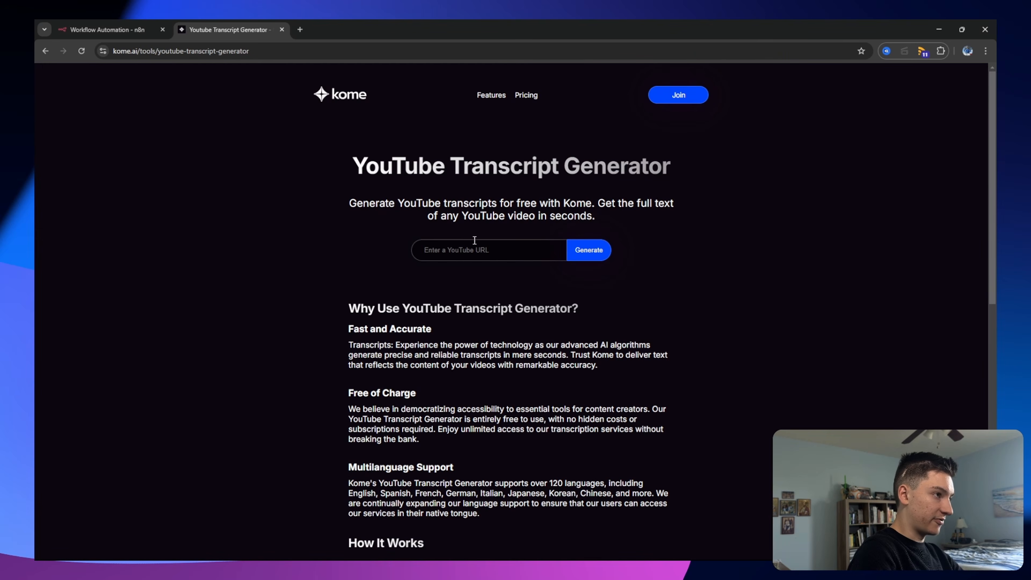
{"action": "left_click", "coordinate": [474, 242]}
Open youtube.com in a new tab and play "Scrape Any Instagram Profile with N8N and Apify" from your own channel's videos.
{"action": "left_click", "coordinate": [300, 28]}
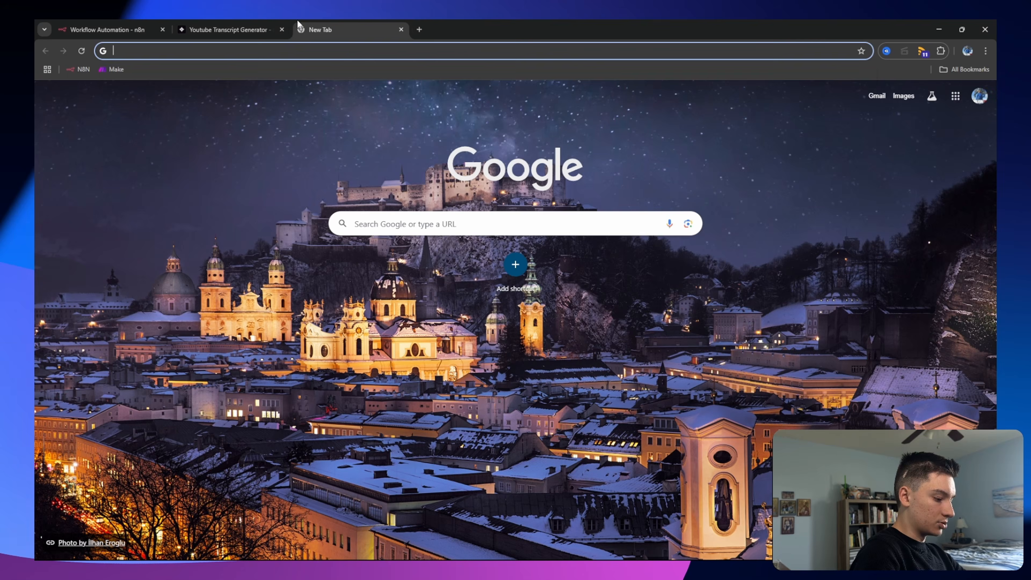
{"action": "type", "text": "youtube.com"}
{"action": "key", "text": "Return"}
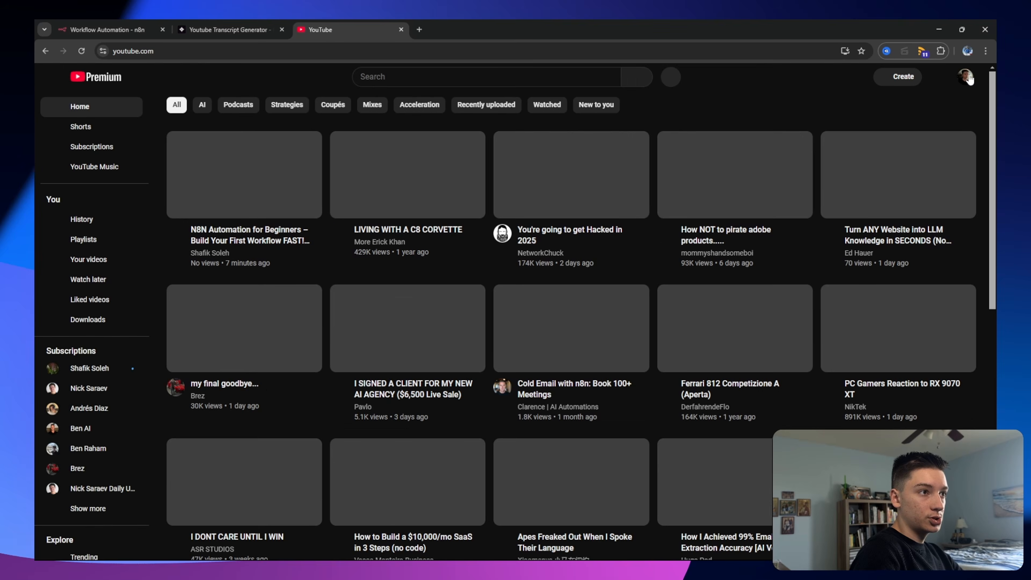
{"action": "left_click", "coordinate": [968, 78]}
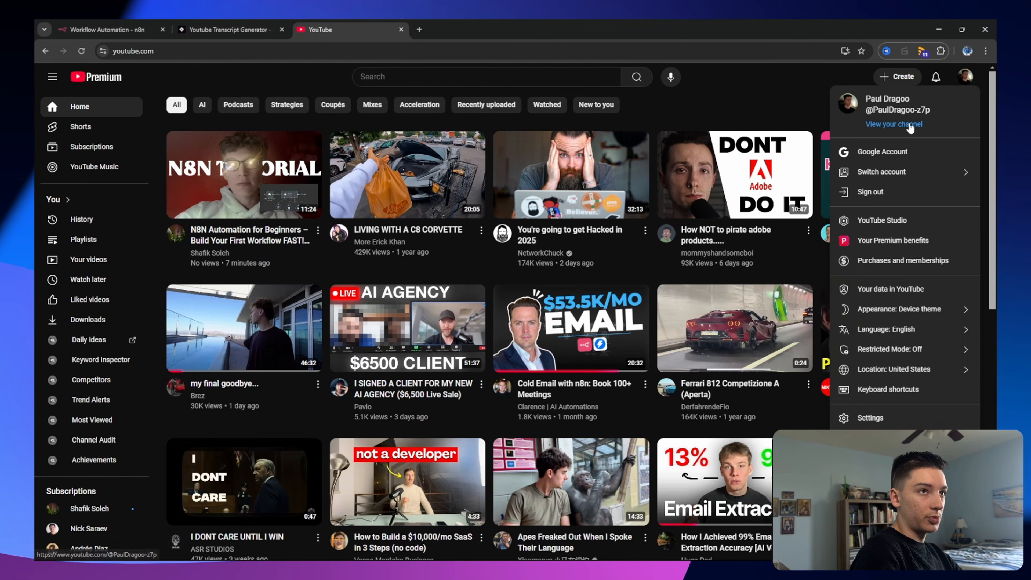
{"action": "left_click", "coordinate": [894, 123]}
{"action": "left_click", "coordinate": [297, 312]}
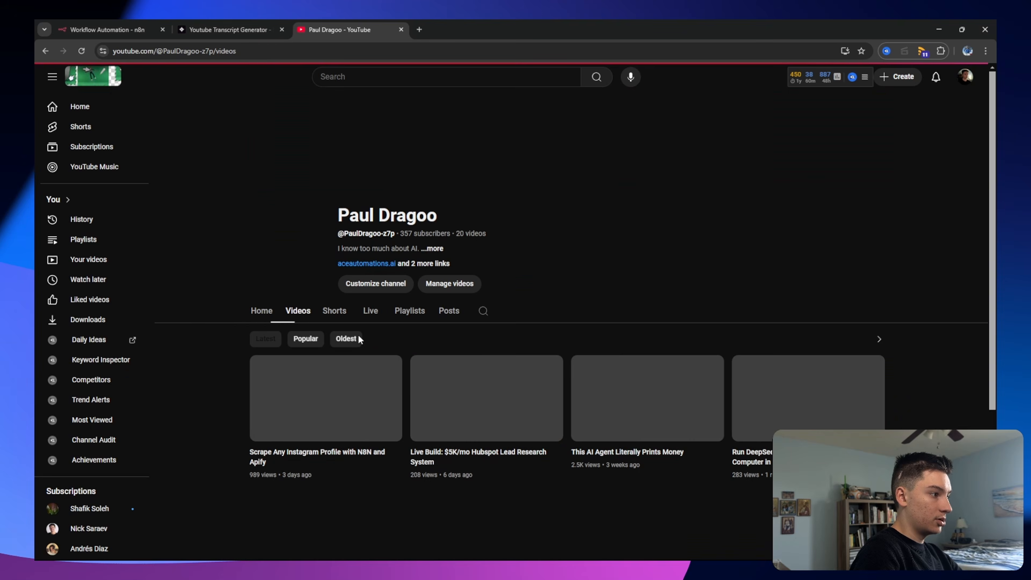
{"action": "left_click", "coordinate": [298, 378]}
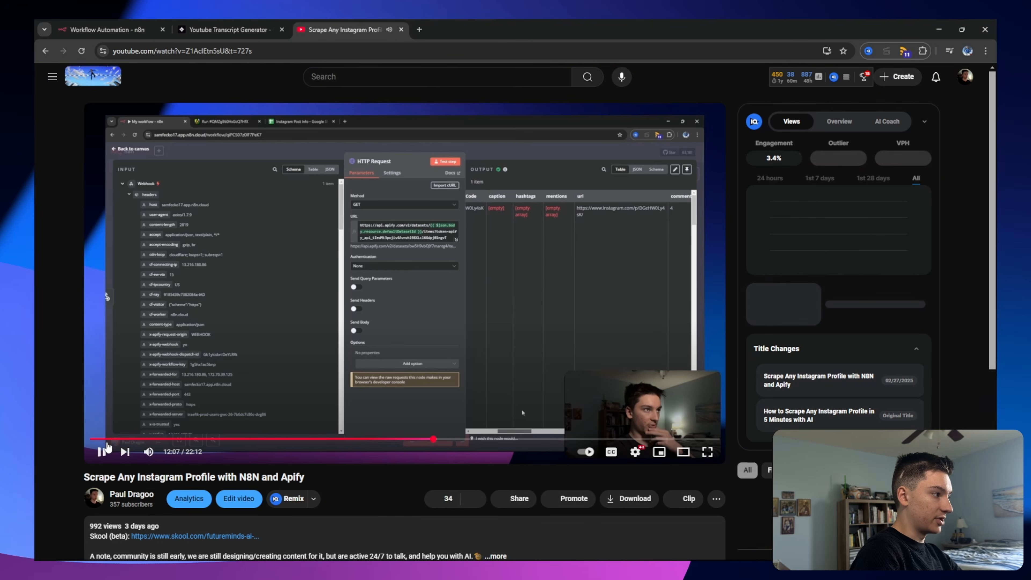
Remove the &t=727s timestamp from the video's address and copy the remaining link.
{"action": "left_click_drag", "start_coordinate": [283, 56], "coordinate": [226, 58]}
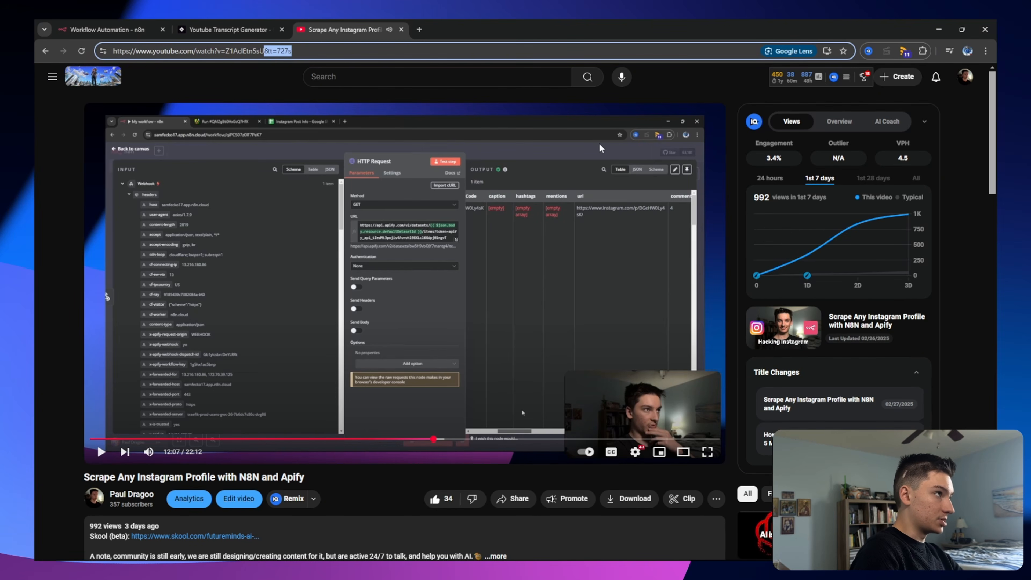
{"action": "key", "text": "BackSpace"}
{"action": "key", "text": "ctrl+a"}
{"action": "key", "text": "ctrl+c"}
Generate a transcript of the copied video link in Kome's YouTube Transcript Generator and look over its beginning.
{"action": "left_click", "coordinate": [266, 27]}
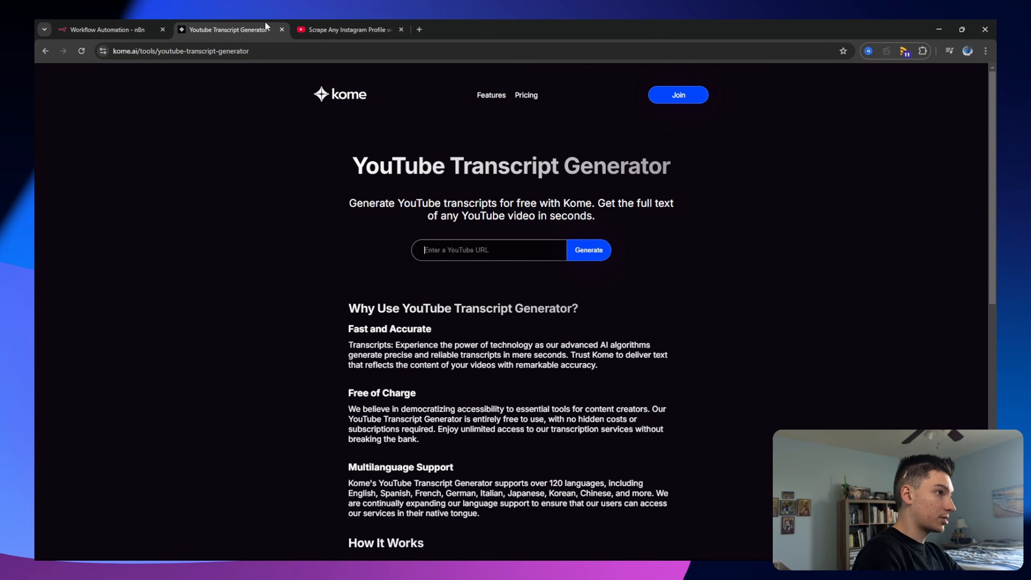
{"action": "left_click", "coordinate": [483, 242]}
{"action": "key", "text": "ctrl+v"}
{"action": "left_click", "coordinate": [589, 249]}
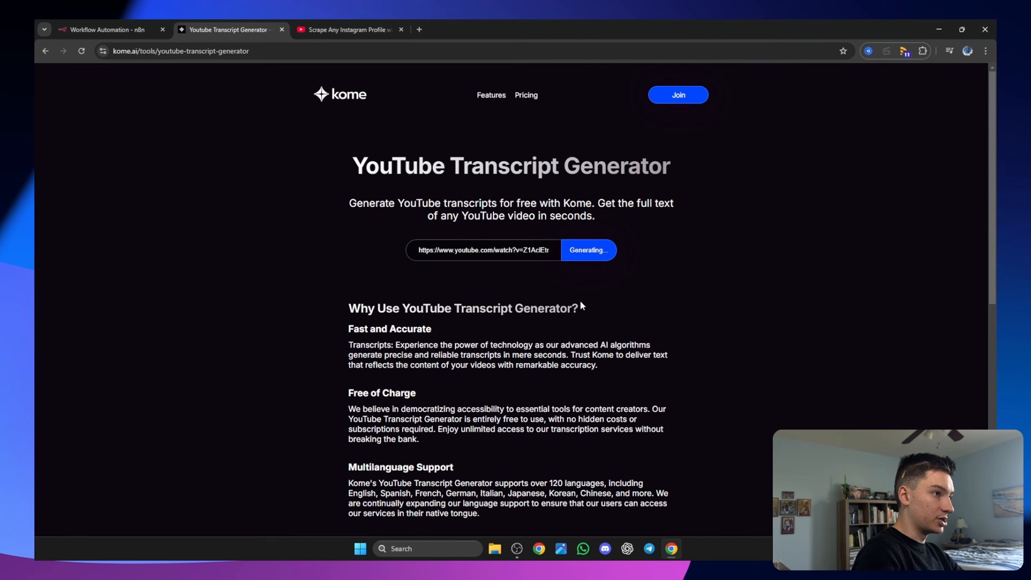
{"action": "scroll", "coordinate": [527, 298], "scroll_direction": "down", "scroll_amount": 2}
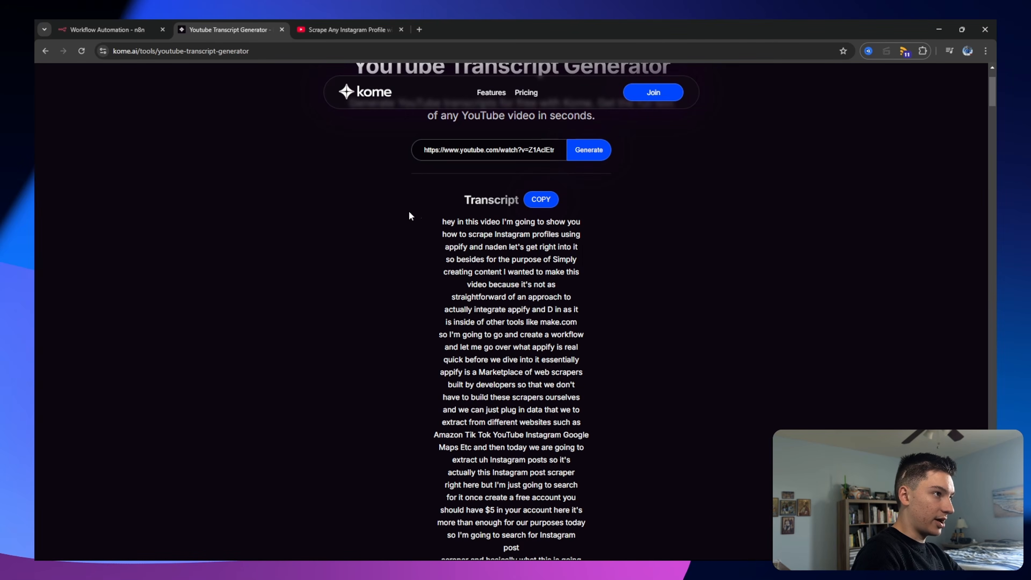
{"action": "left_click_drag", "start_coordinate": [426, 220], "coordinate": [663, 345]}
{"action": "left_click", "coordinate": [653, 334]}
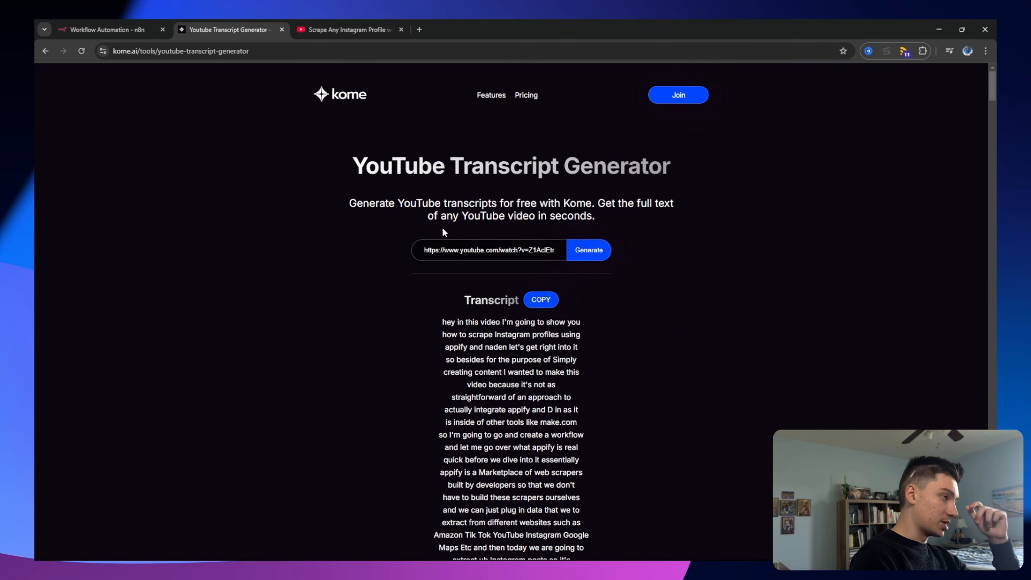
{"action": "left_click", "coordinate": [345, 29]}
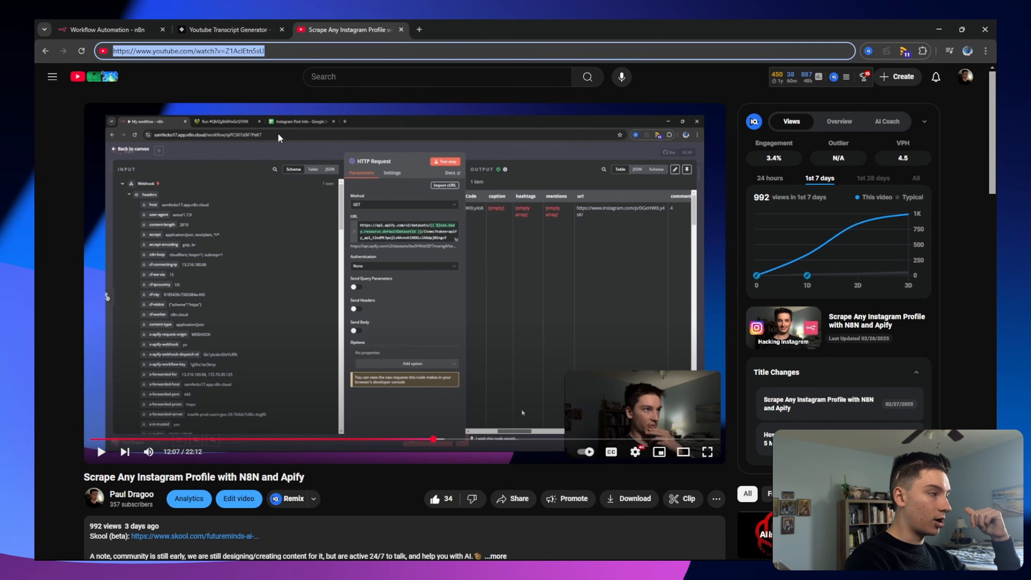
{"action": "key", "text": "ctrl+Tab"}
{"action": "key", "text": "ctrl+Tab"}
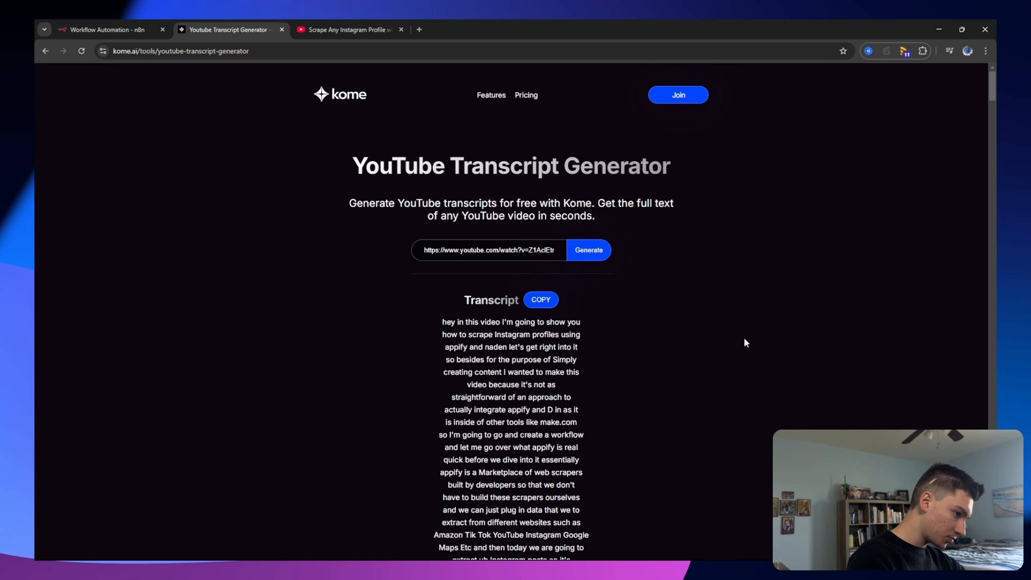
Inspect the Kome page with the developer tools, reload it and show its network requests.
{"action": "right_click", "coordinate": [772, 251]}
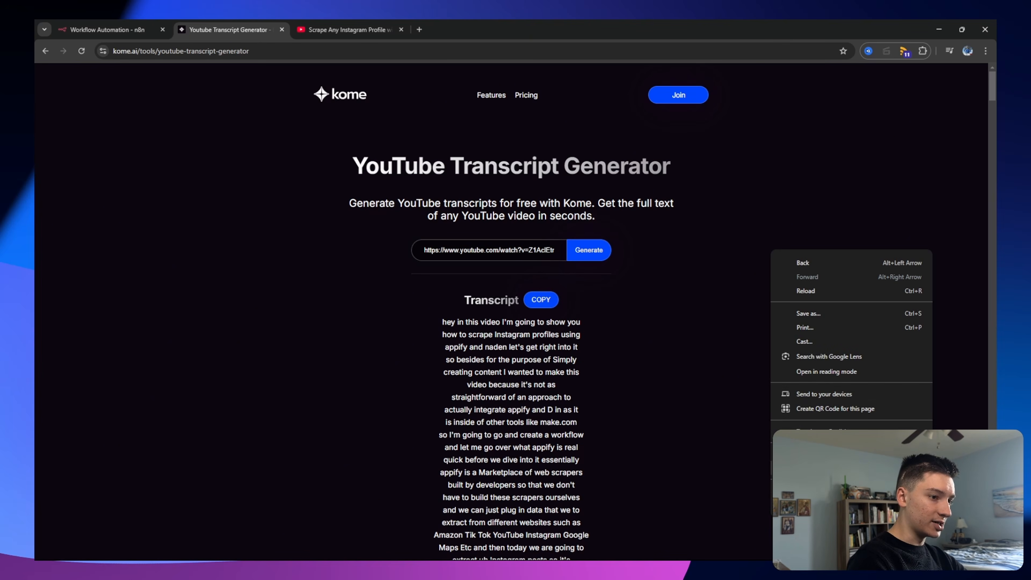
{"action": "left_click", "coordinate": [806, 502]}
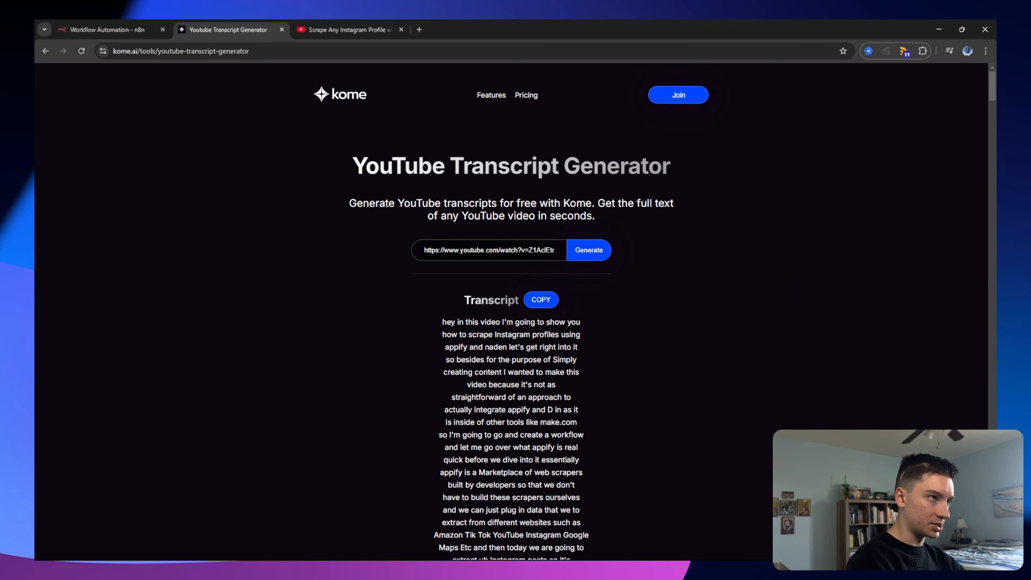
{"action": "left_click", "coordinate": [81, 51]}
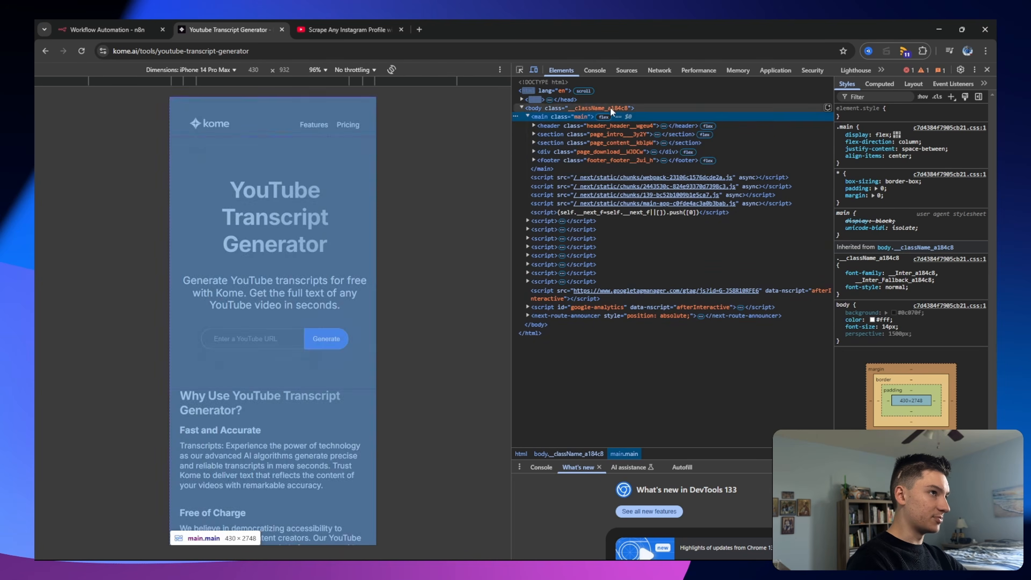
{"action": "left_click", "coordinate": [659, 70]}
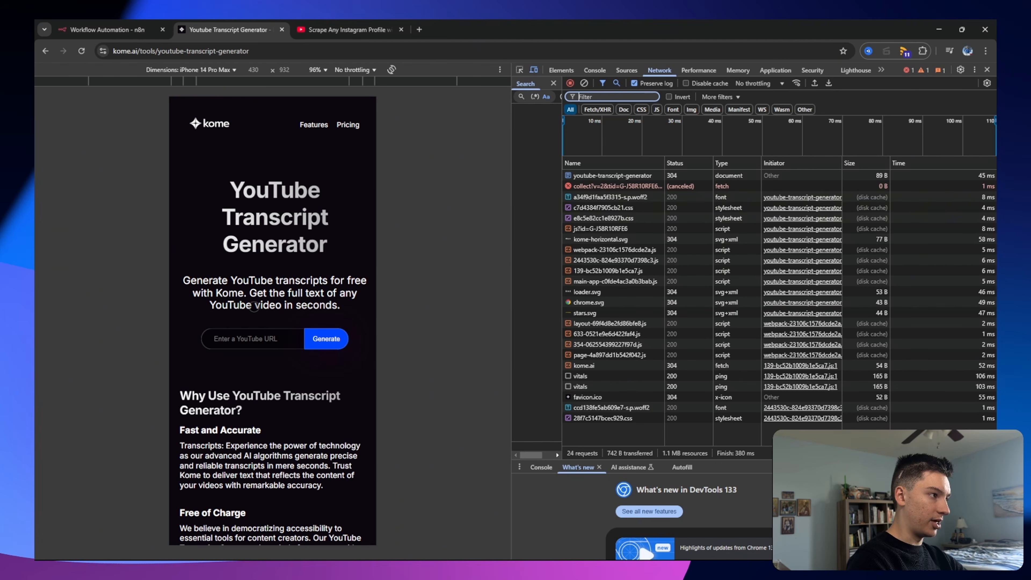
Generate the transcript of the copied YouTube link again while the network requests are recorded.
{"action": "left_click", "coordinate": [260, 341]}
{"action": "key", "text": "ctrl+v"}
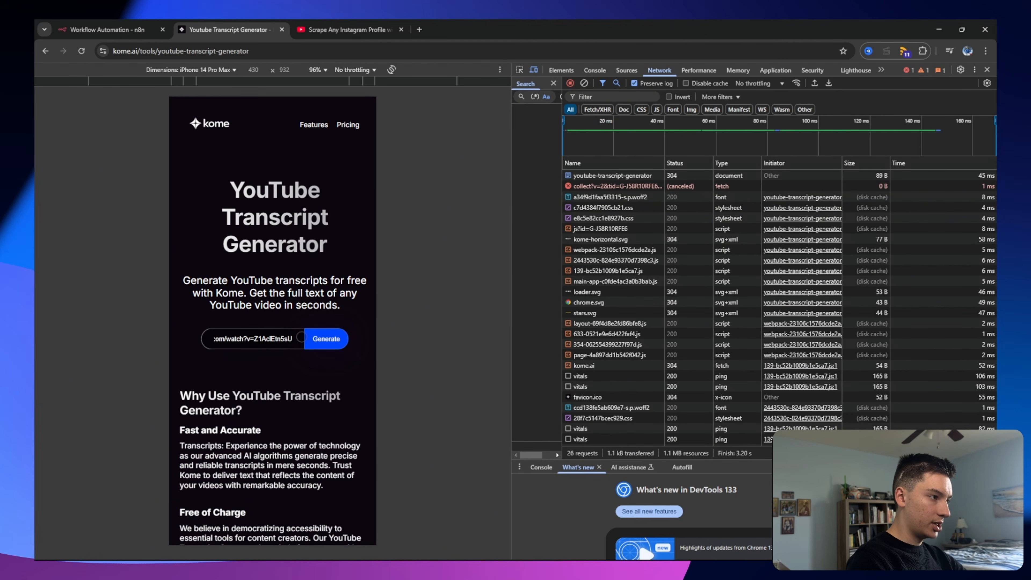
{"action": "left_click", "coordinate": [327, 339]}
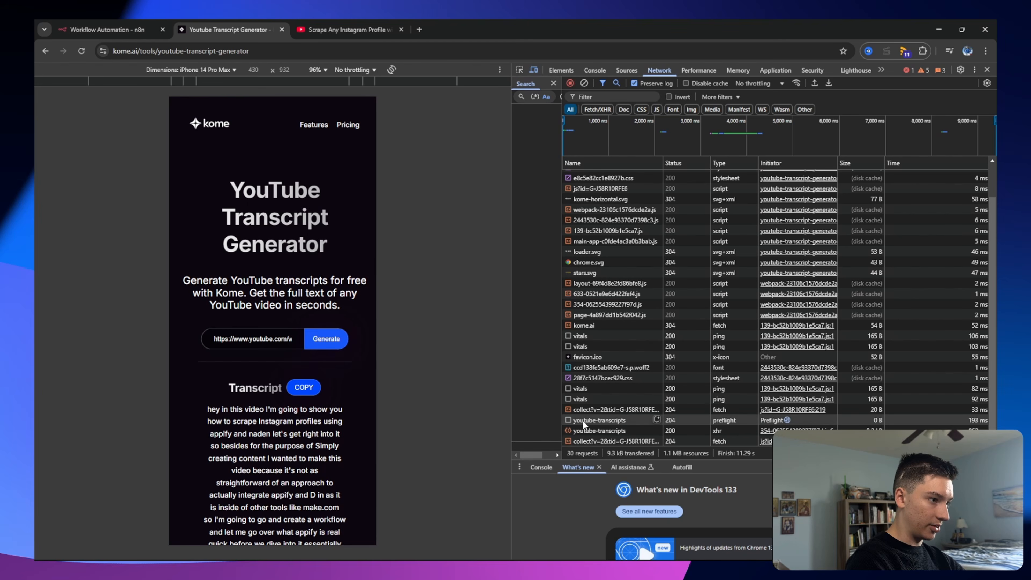
Examine the youtube-transcripts XHR request's URL, method, status, transcript response and JSON payload.
{"action": "left_click", "coordinate": [581, 432]}
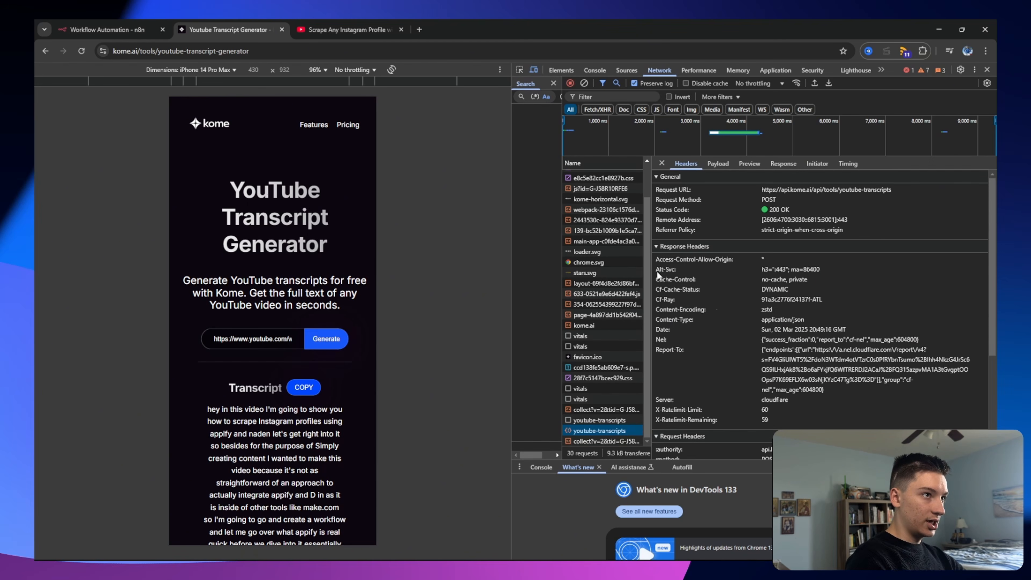
{"action": "left_click_drag", "start_coordinate": [757, 193], "coordinate": [833, 193]}
{"action": "left_click", "coordinate": [766, 221]}
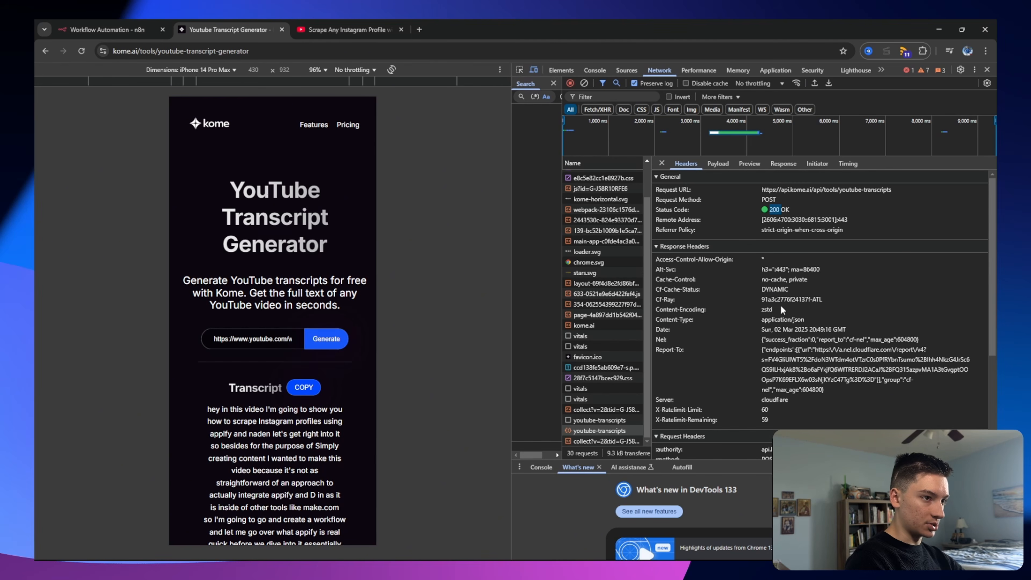
{"action": "left_click", "coordinate": [783, 163]}
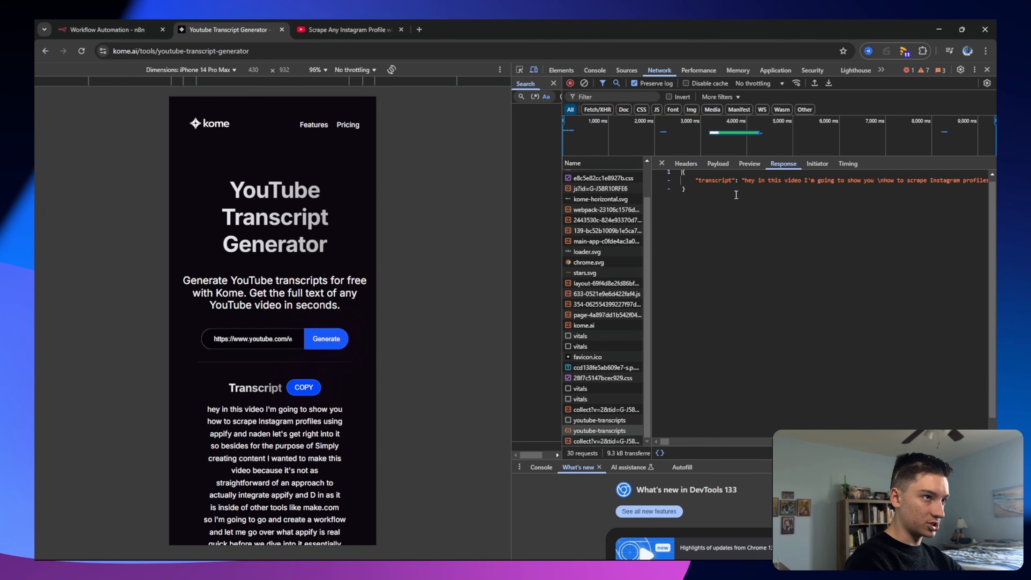
{"action": "left_click_drag", "start_coordinate": [686, 190], "coordinate": [682, 172]}
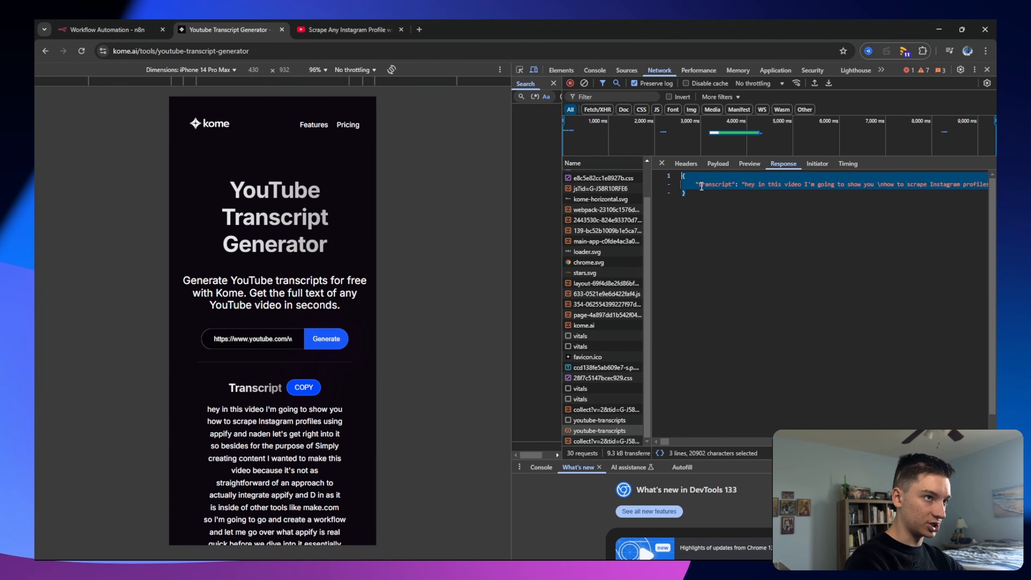
{"action": "left_click", "coordinate": [777, 184]}
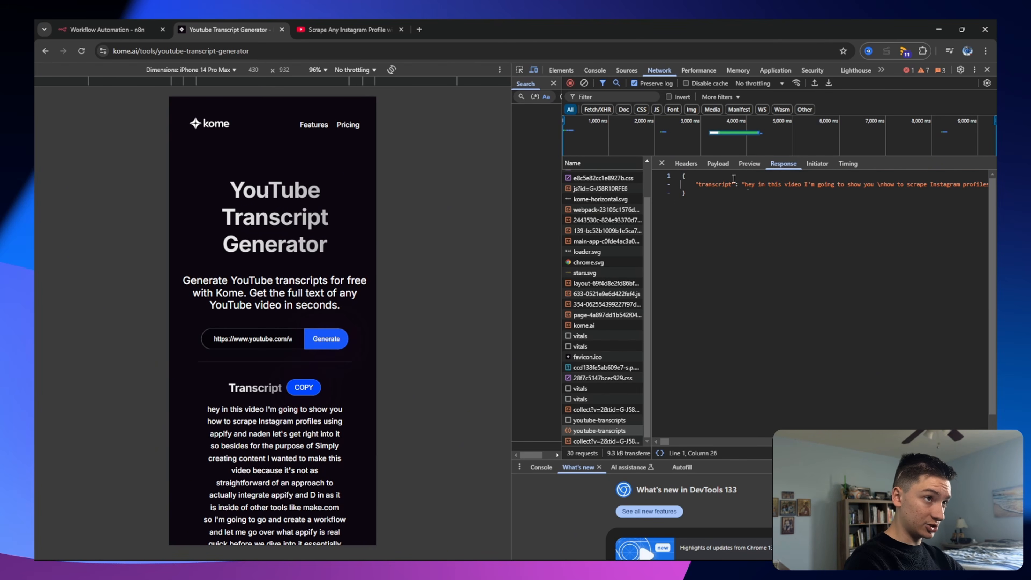
{"action": "left_click", "coordinate": [718, 163]}
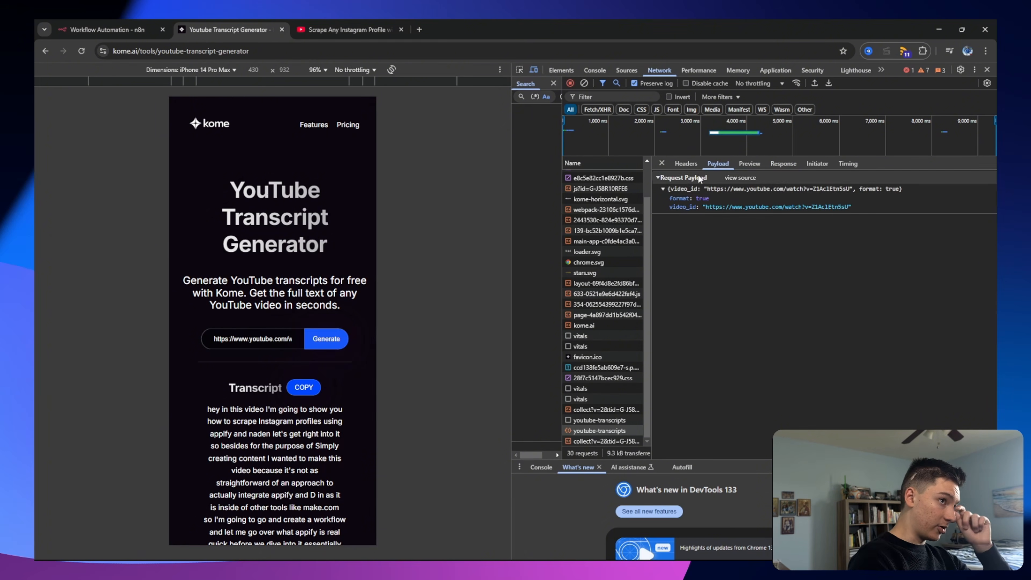
{"action": "left_click", "coordinate": [686, 165]}
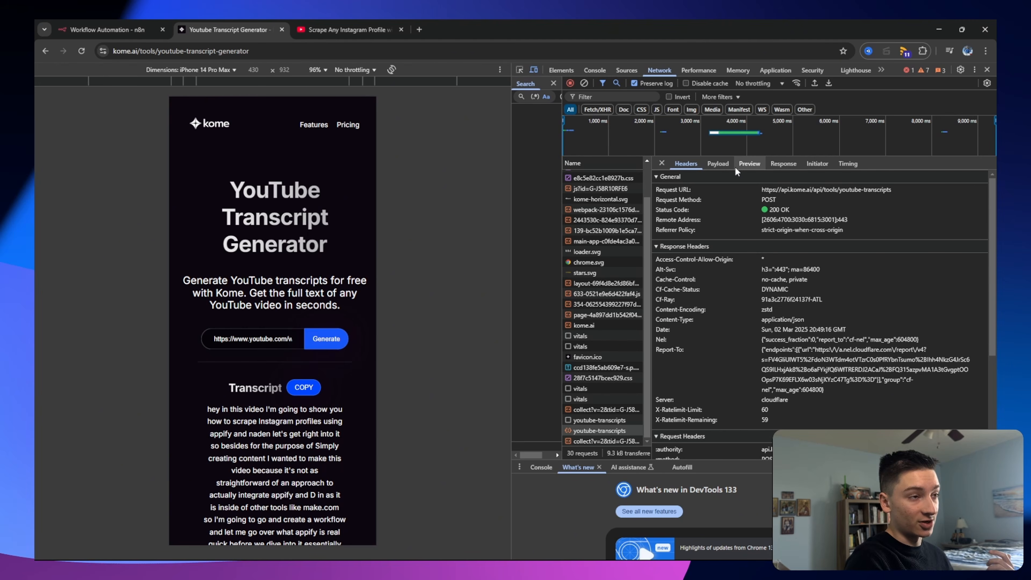
Switch to the n8n workflow and add an HTTP Request node after the manual trigger.
{"action": "left_click", "coordinate": [117, 23]}
{"action": "left_click", "coordinate": [623, 328]}
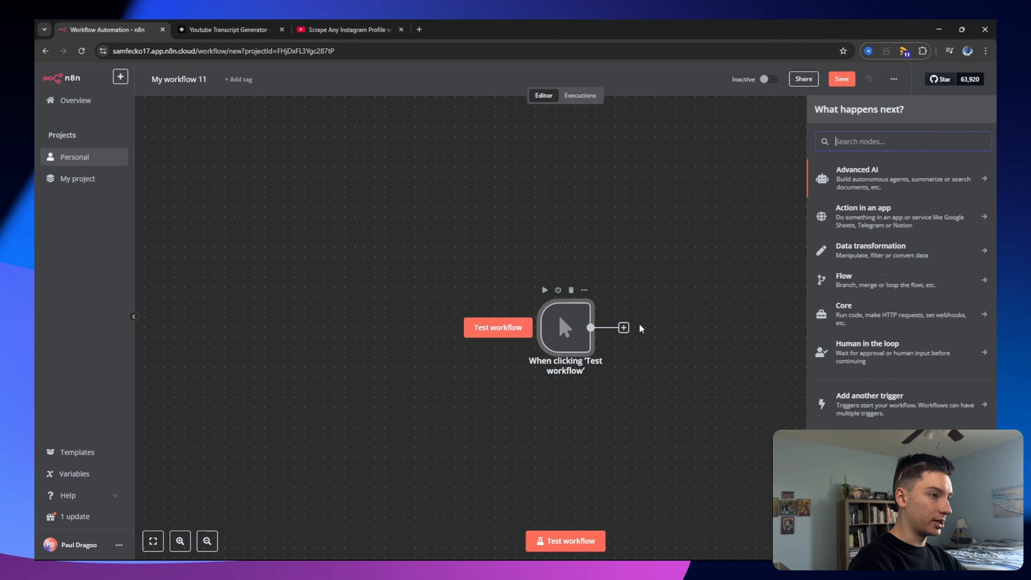
{"action": "type", "text": "http"}
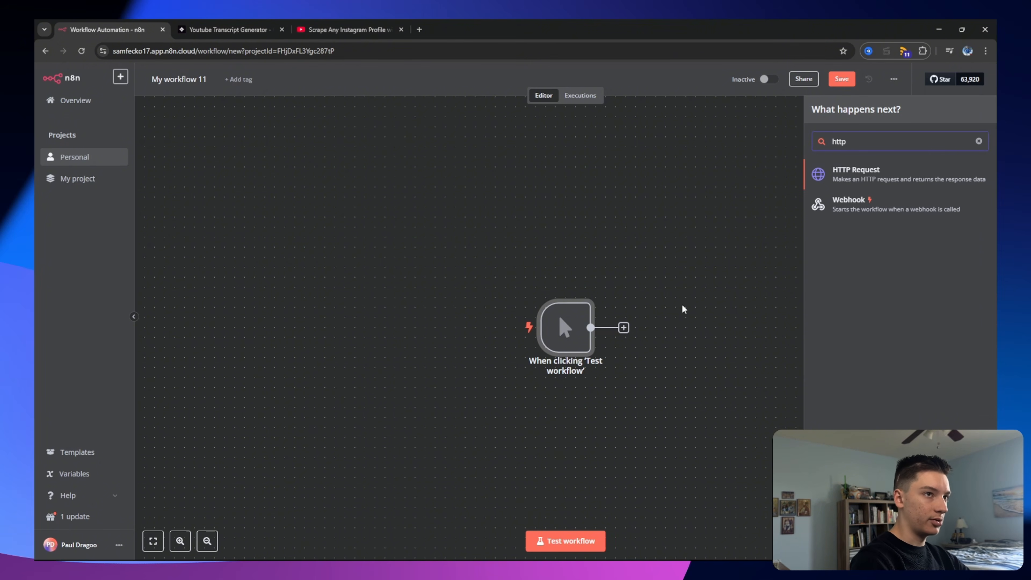
{"action": "key", "text": "Return"}
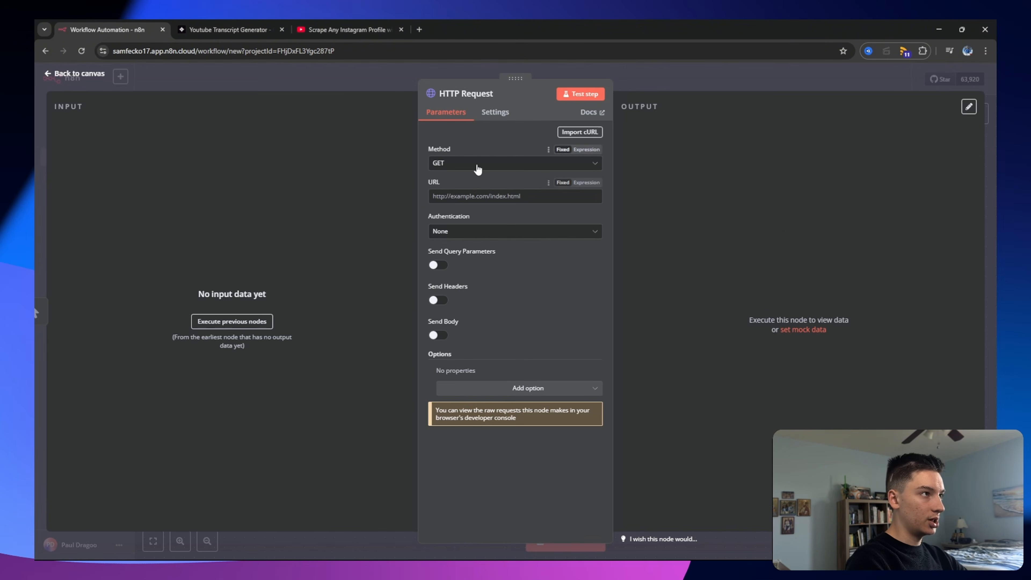
Check the Kome request's method in the network details and set the HTTP Request node's method to POST.
{"action": "left_click", "coordinate": [195, 29]}
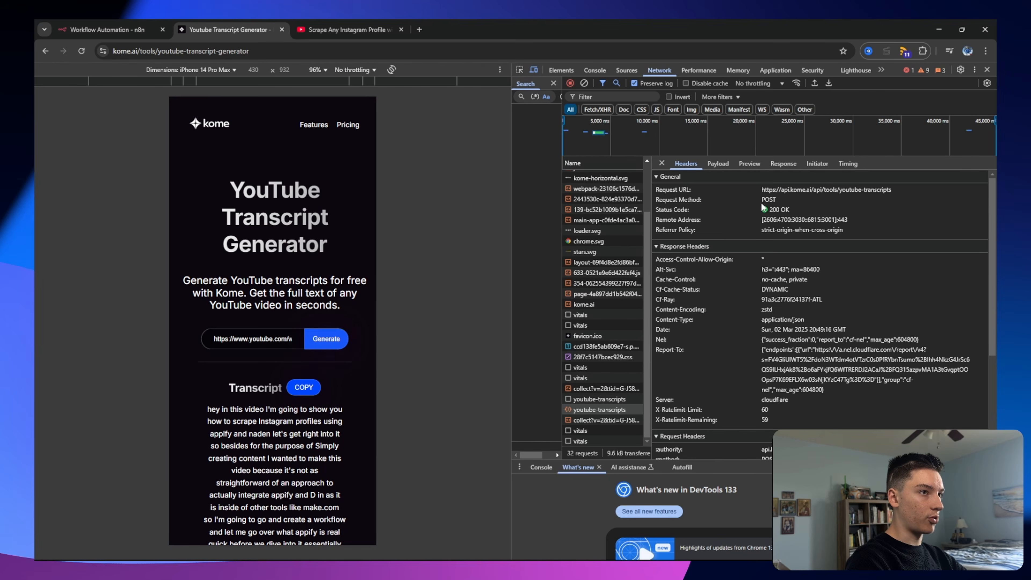
{"action": "left_click", "coordinate": [130, 24]}
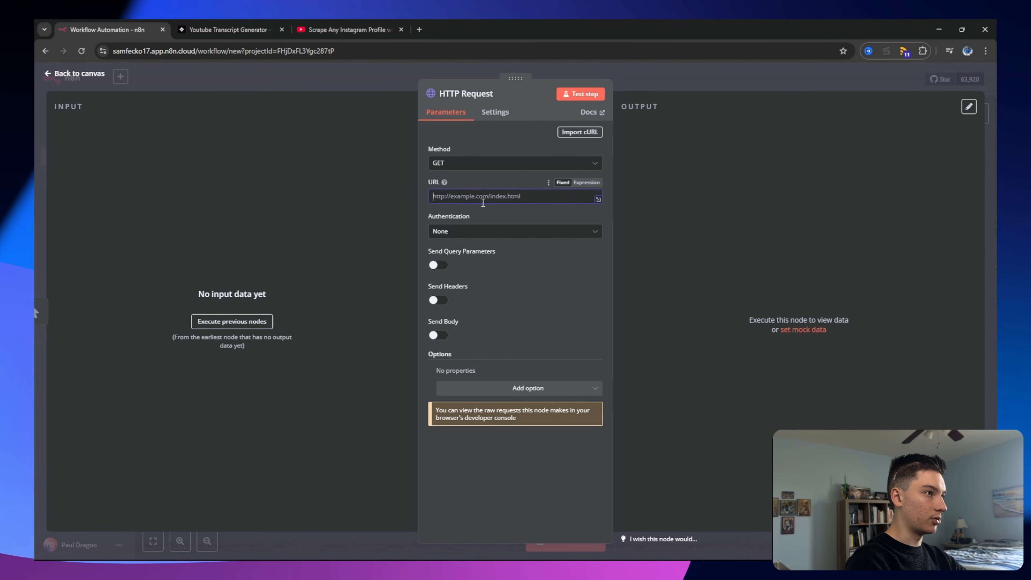
{"action": "left_click", "coordinate": [488, 165]}
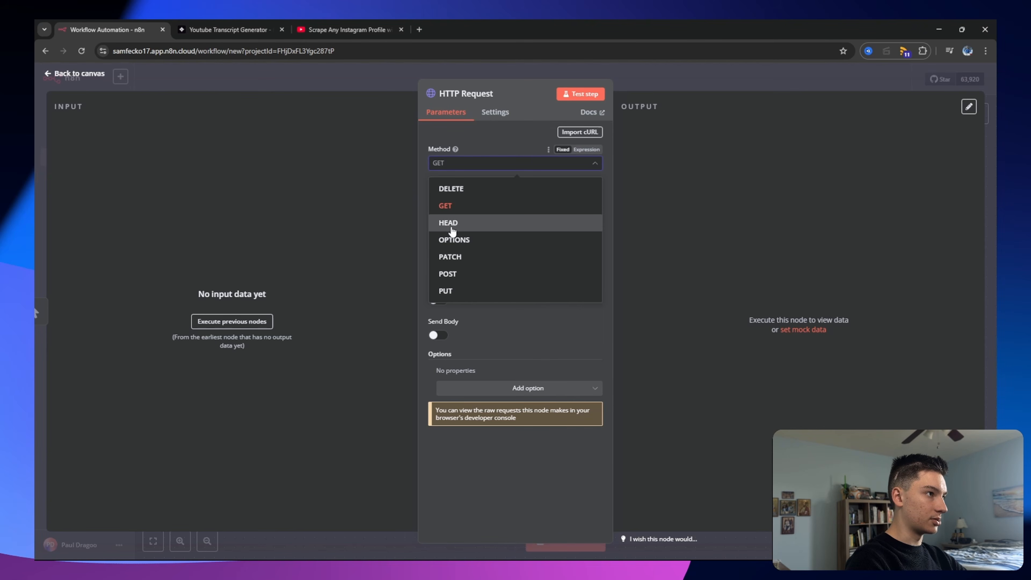
{"action": "left_click", "coordinate": [469, 275]}
{"action": "left_click", "coordinate": [251, 30]}
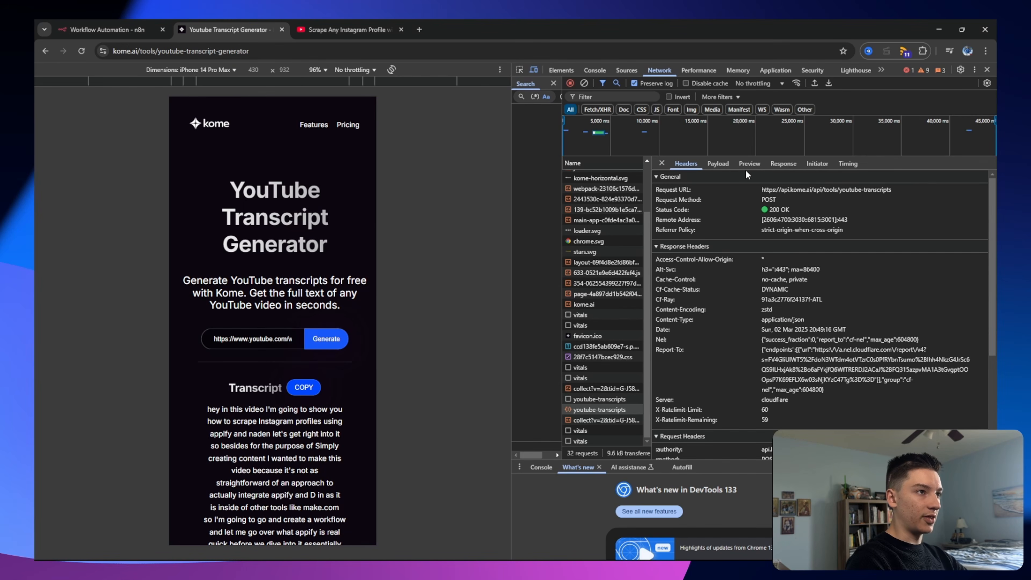
{"action": "triple_click", "coordinate": [776, 191]}
{"action": "key", "text": "ctrl+c"}
{"action": "left_click", "coordinate": [127, 24]}
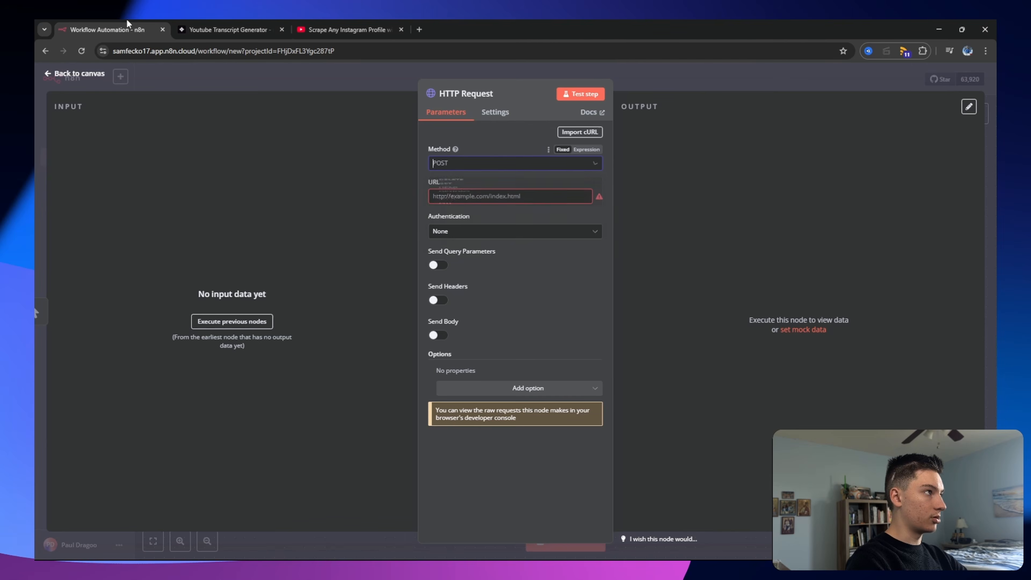
{"action": "left_click", "coordinate": [524, 321]}
{"action": "left_click", "coordinate": [490, 198]}
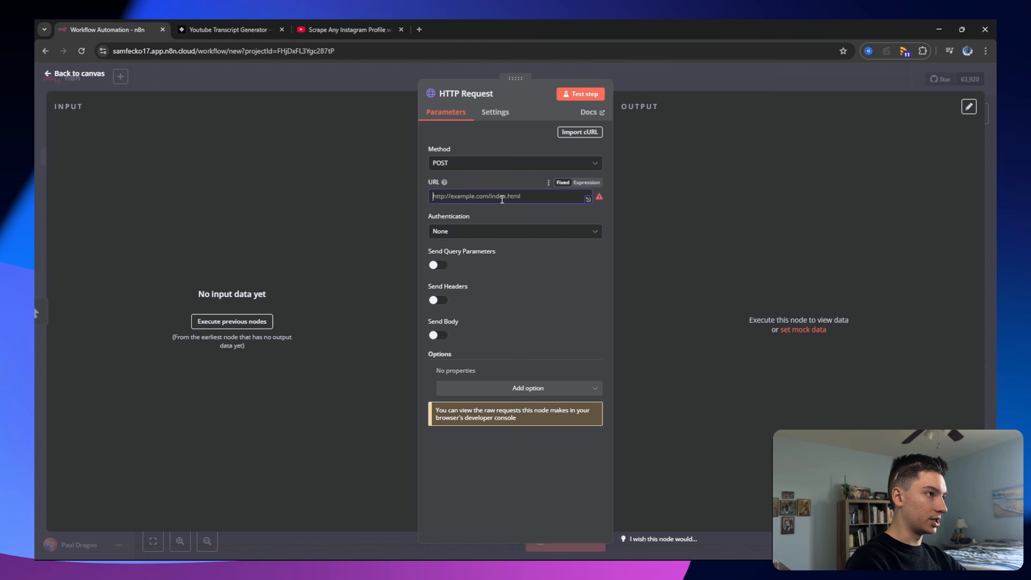
{"action": "key", "text": "ctrl+v"}
Turn on sending a body in the HTTP Request node and specify the body using JSON.
{"action": "left_click", "coordinate": [439, 335]}
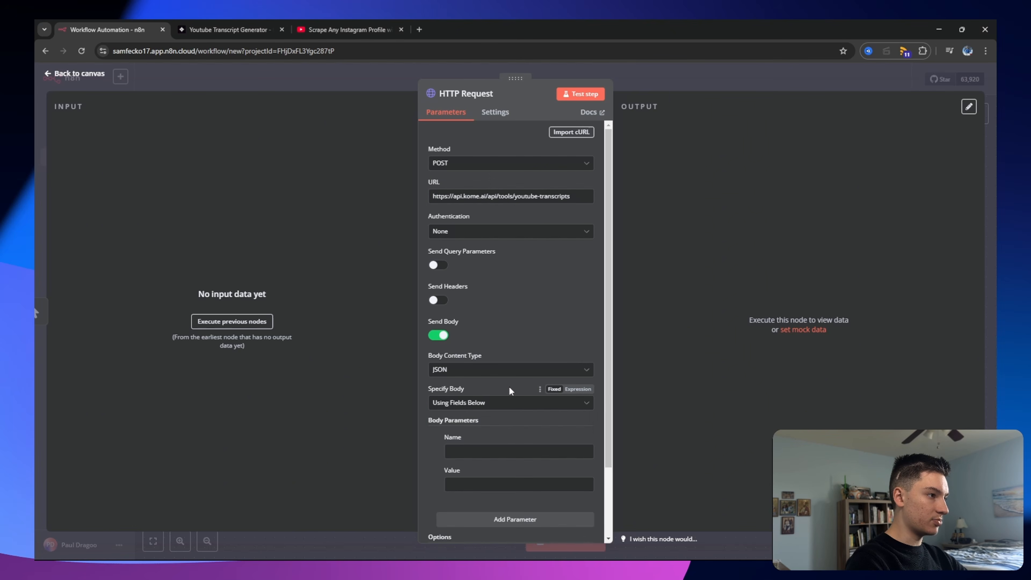
{"action": "left_click", "coordinate": [490, 406]}
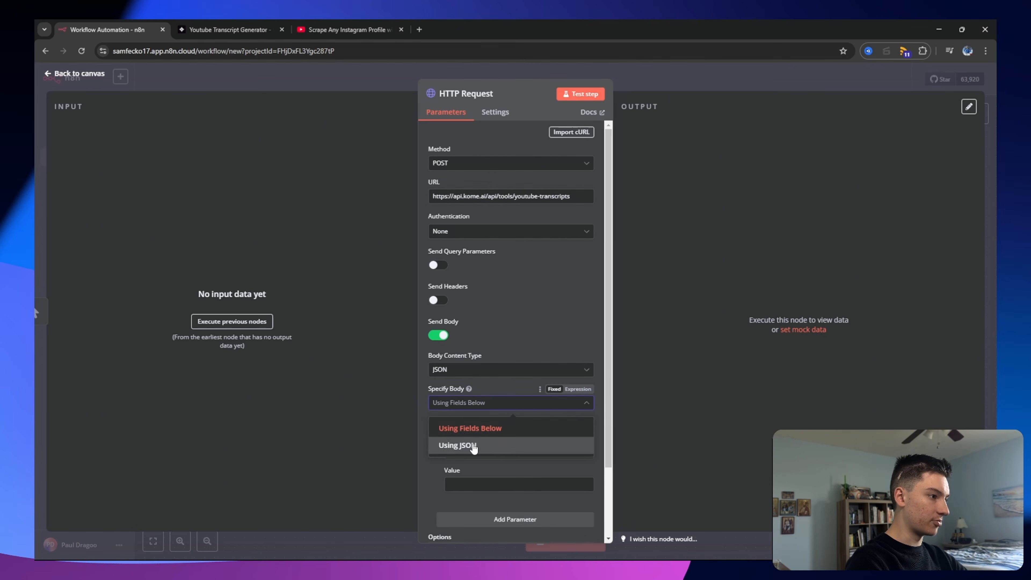
{"action": "left_click", "coordinate": [478, 444]}
Copy the youtube-transcripts request's payload object containing video_id and format from the Kome network details.
{"action": "left_click", "coordinate": [204, 28]}
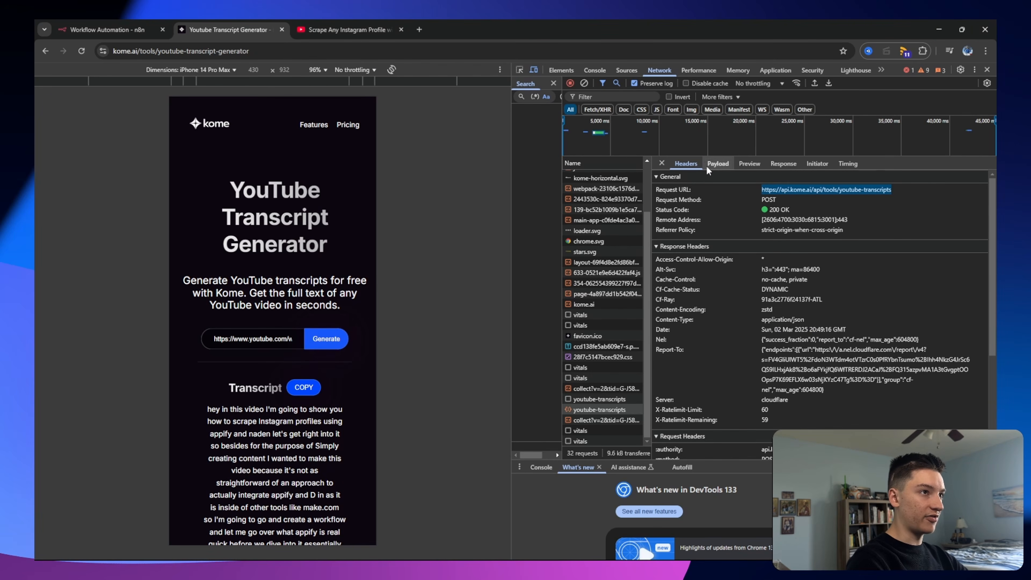
{"action": "left_click", "coordinate": [718, 163]}
{"action": "left_click_drag", "start_coordinate": [919, 192], "coordinate": [678, 190]}
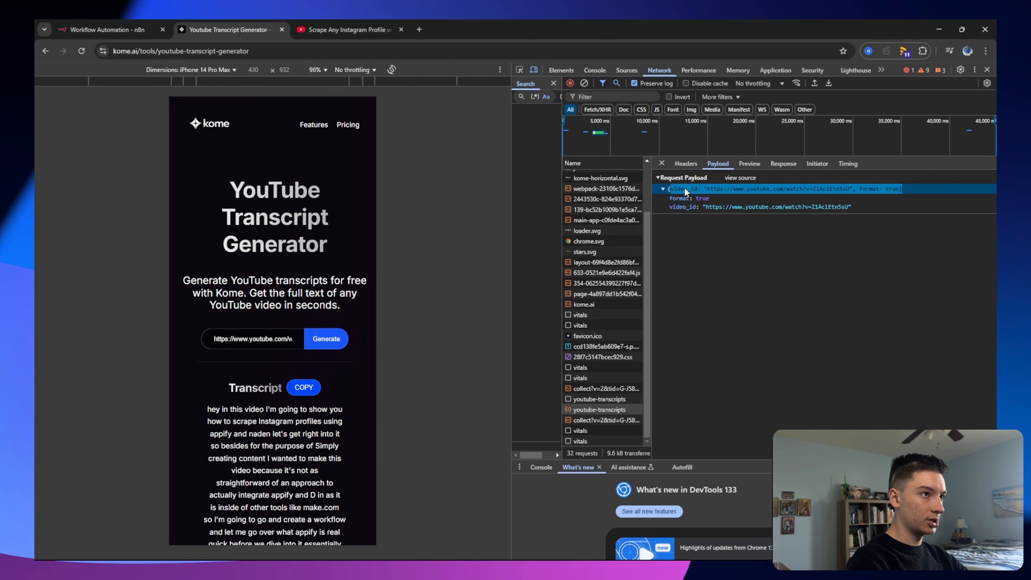
{"action": "triple_click", "coordinate": [687, 186]}
{"action": "key", "text": "ctrl+c"}
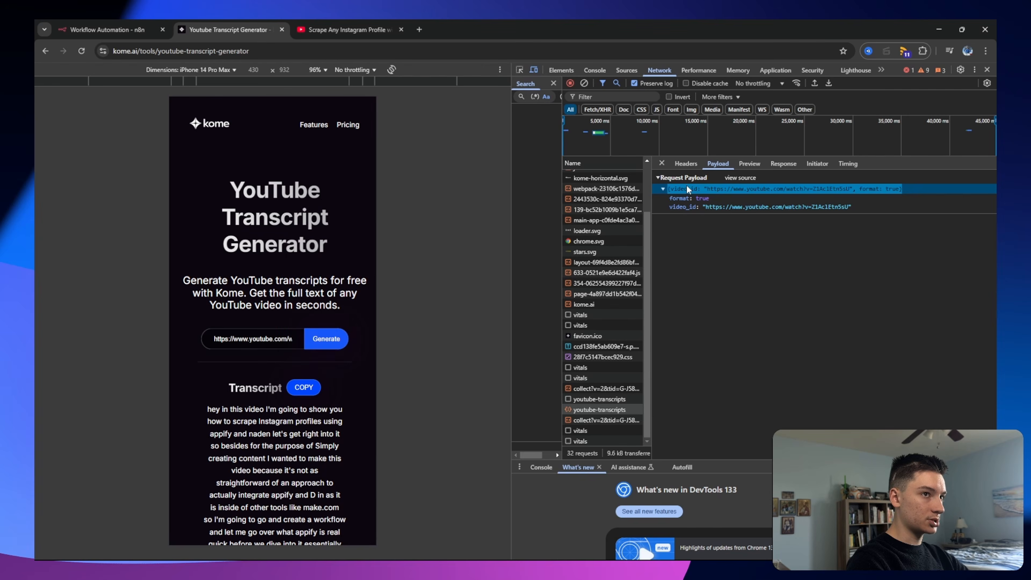
Open ChatGPT in a new tab, ask it to "format this json" with the copied payload, and copy the formatted code.
{"action": "key", "text": "ctrl+t"}
{"action": "type", "text": "chat"}
{"action": "key", "text": "Return"}
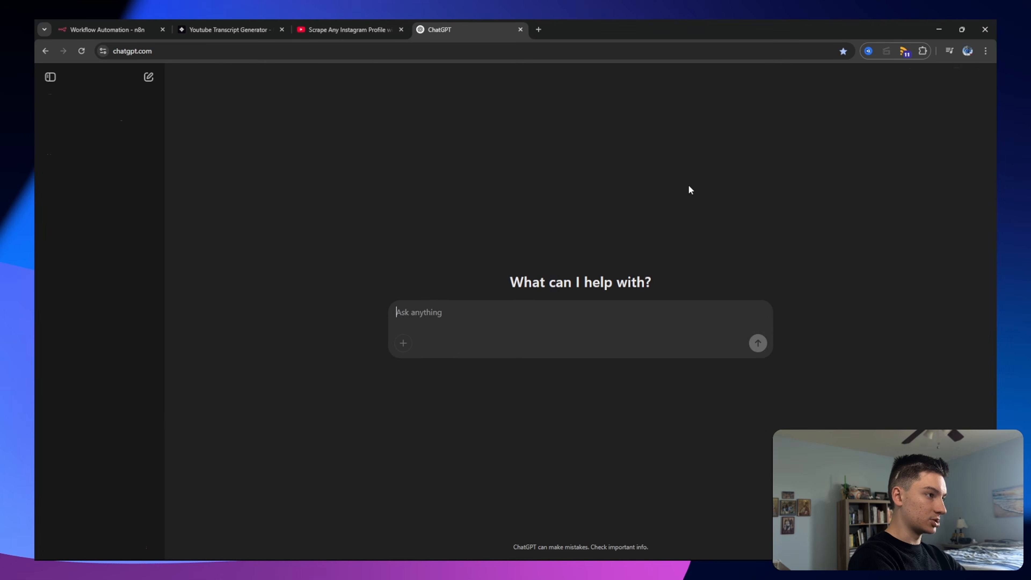
{"action": "type", "text": "format this jso"}
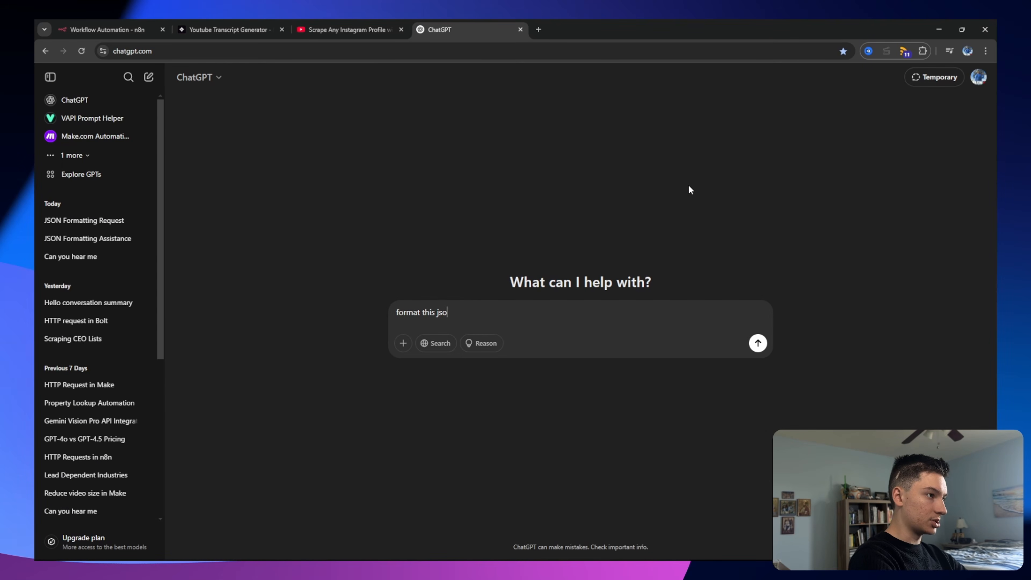
{"action": "type", "text": "n"}
{"action": "key", "text": "ctrl+v"}
{"action": "key", "text": "Return"}
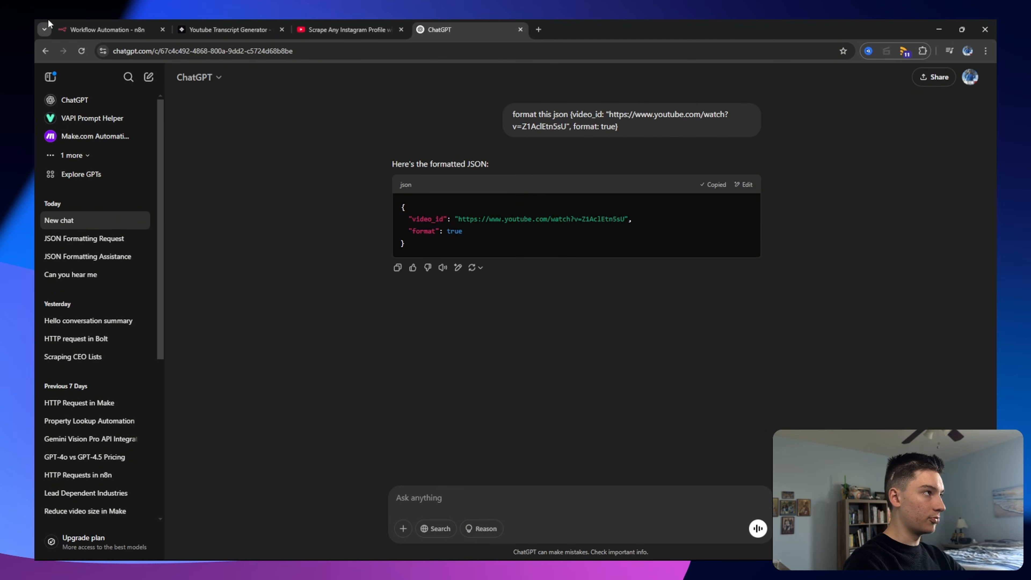
Paste the formatted JSON with the YouTube video_id and format true into the n8n node's JSON body, without the trailing blank line.
{"action": "left_click", "coordinate": [77, 29]}
{"action": "left_click", "coordinate": [462, 449]}
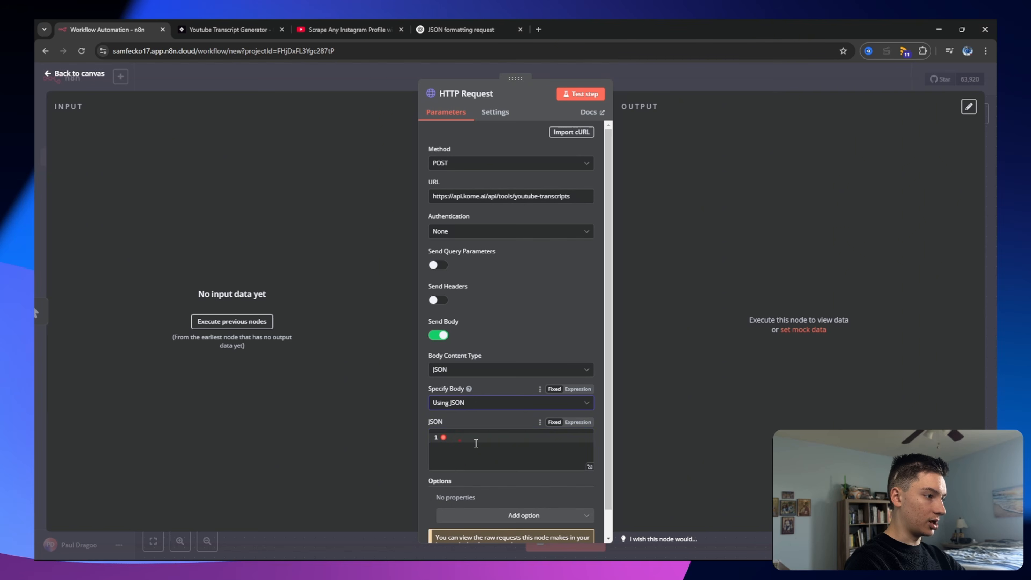
{"action": "type", "text": "{   \"video_id\": \"https://www.youtube.com/watch?v=Z1AclEtn5sU\",   \"format\": true }"}
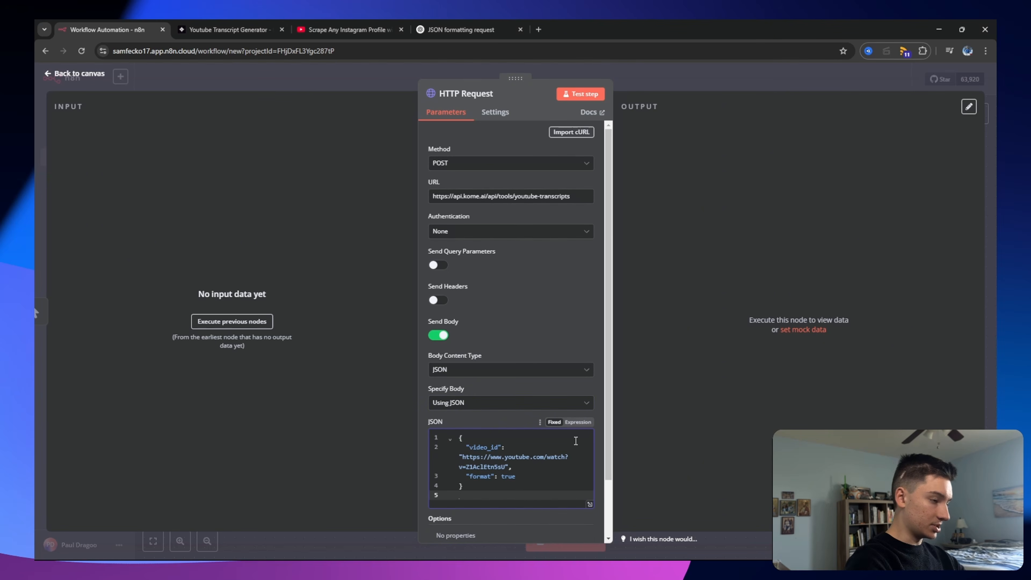
{"action": "key", "text": "BackSpace"}
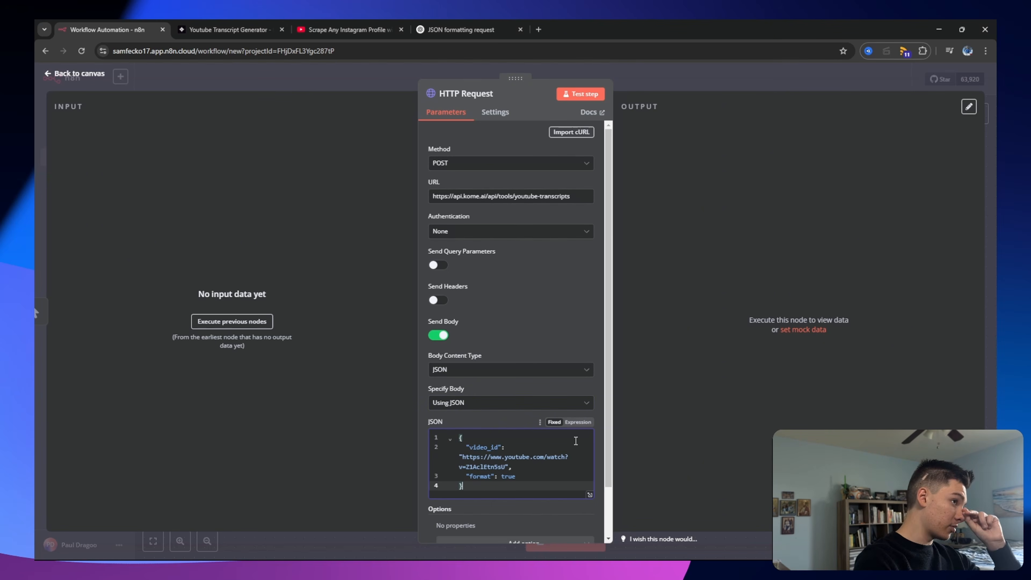
Test the HTTP Request node and look through the returned transcript to its end.
{"action": "left_click", "coordinate": [581, 93]}
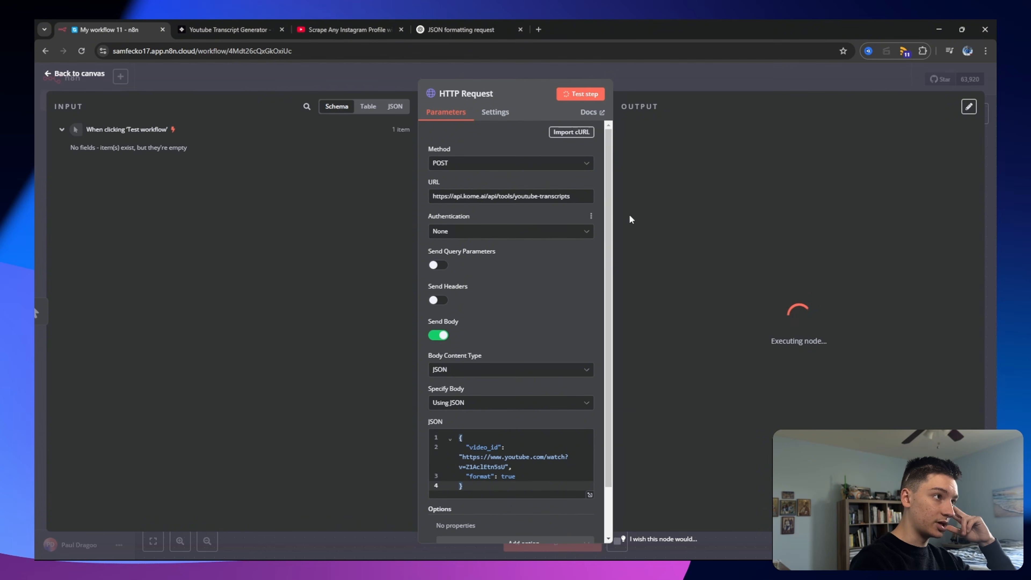
{"action": "scroll", "coordinate": [722, 256], "scroll_direction": "down", "scroll_amount": 10}
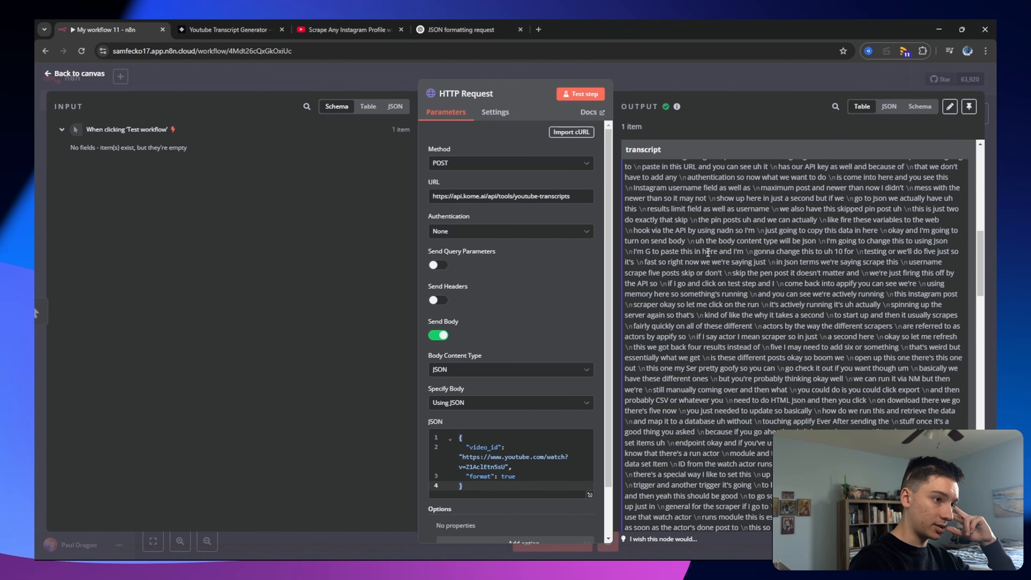
{"action": "scroll", "coordinate": [721, 257], "scroll_direction": "down", "scroll_amount": 15}
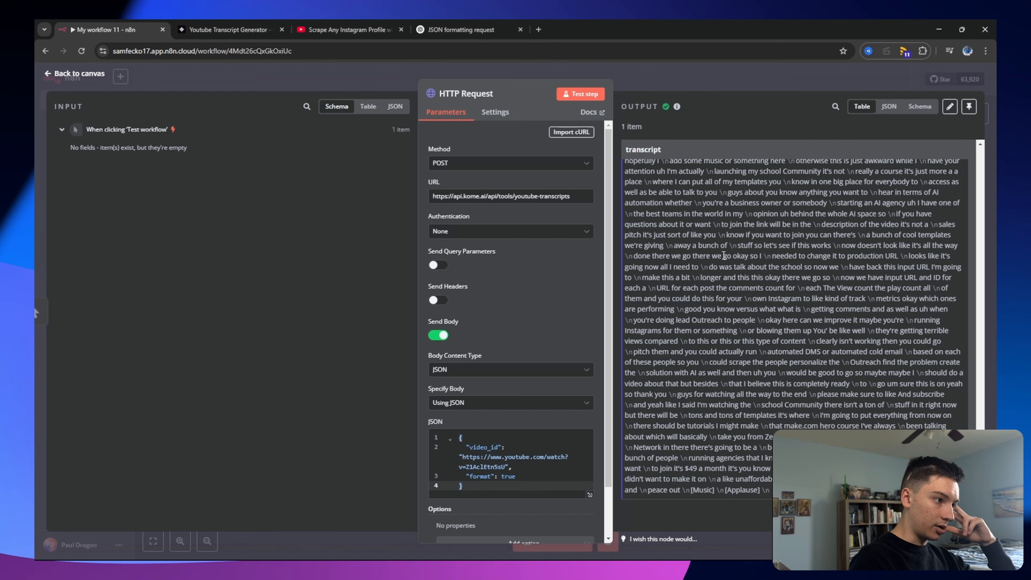
Open Google in a new tab, switch to the other account and create a blank spreadsheet in Google Sheets.
{"action": "left_click", "coordinate": [539, 29]}
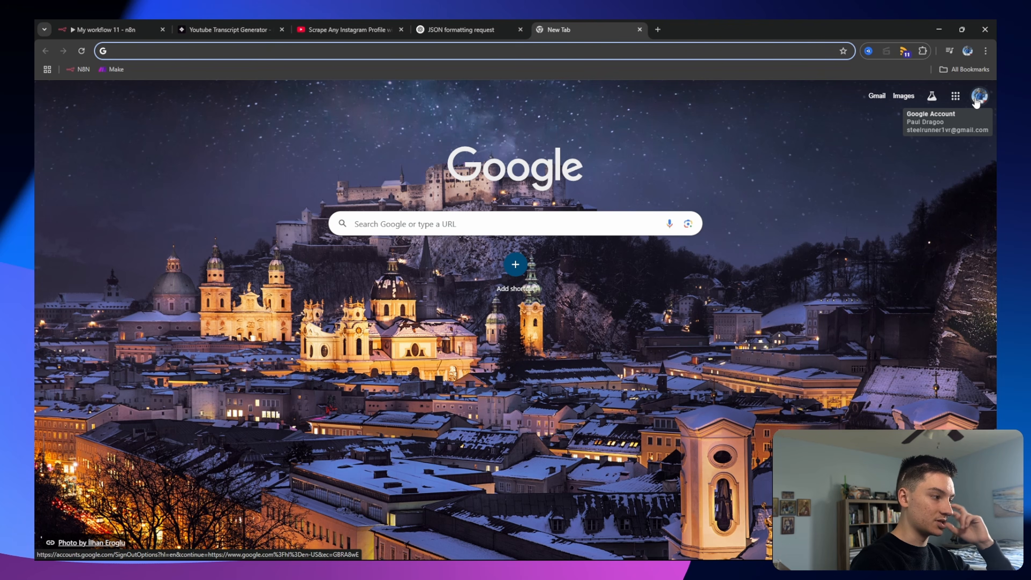
{"action": "left_click", "coordinate": [979, 96]}
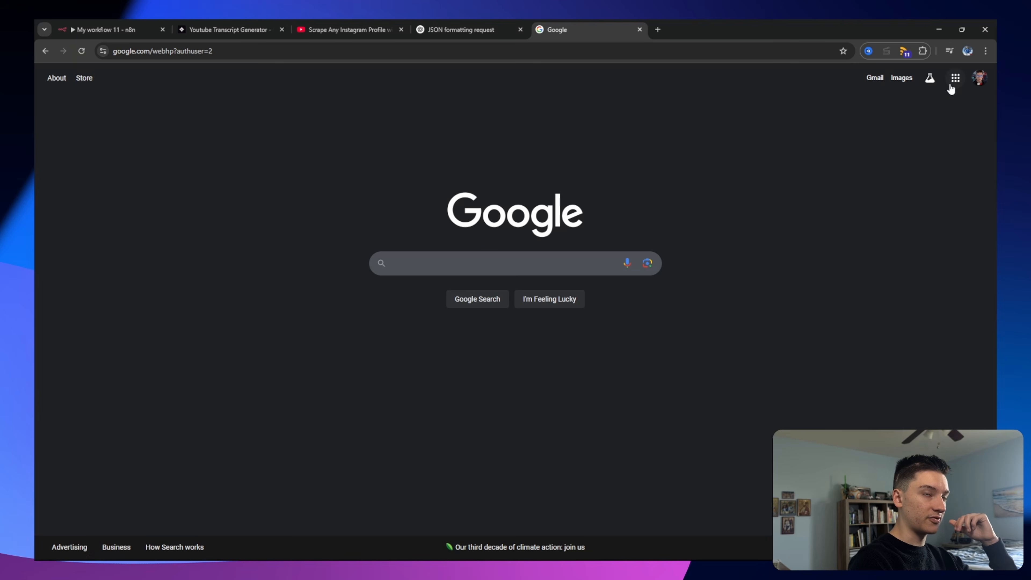
{"action": "left_click", "coordinate": [956, 78]}
{"action": "scroll", "coordinate": [893, 203], "scroll_direction": "down", "scroll_amount": 5}
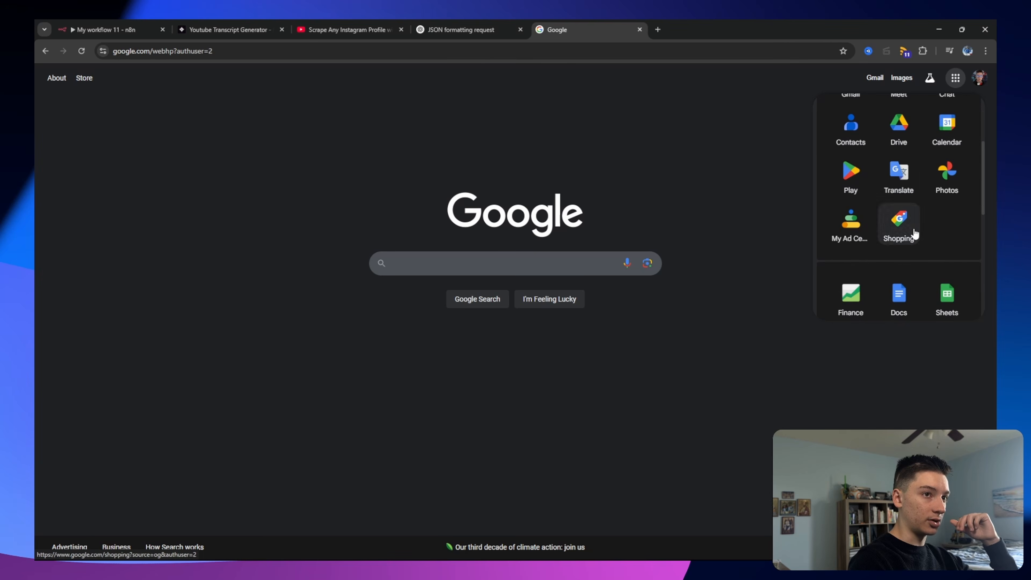
{"action": "left_click", "coordinate": [948, 295]}
{"action": "left_click", "coordinate": [230, 160]}
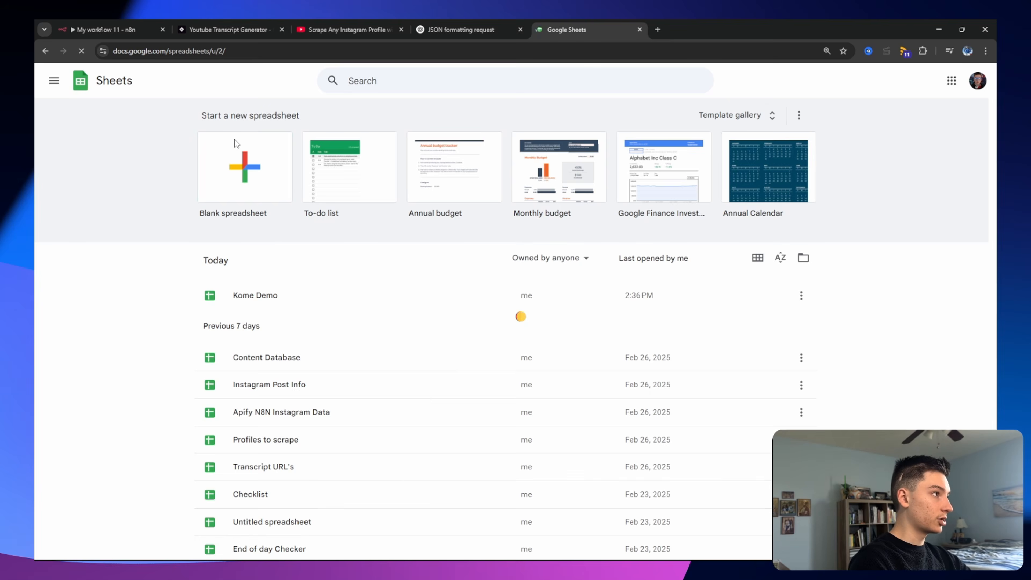
Rename the new spreadsheet as "Videos to Transcribe".
{"action": "left_click", "coordinate": [100, 73]}
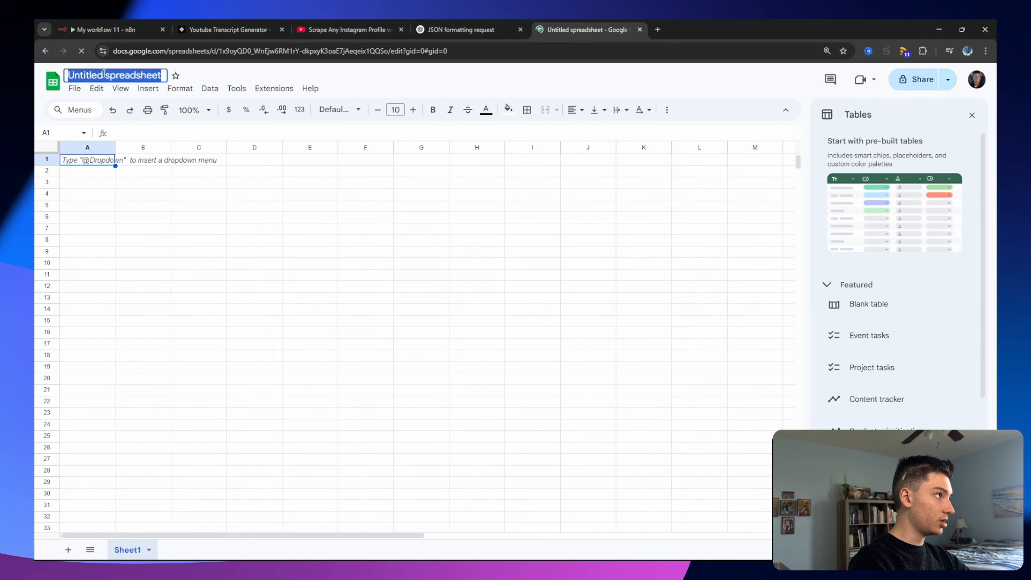
{"action": "type", "text": "Channels"}
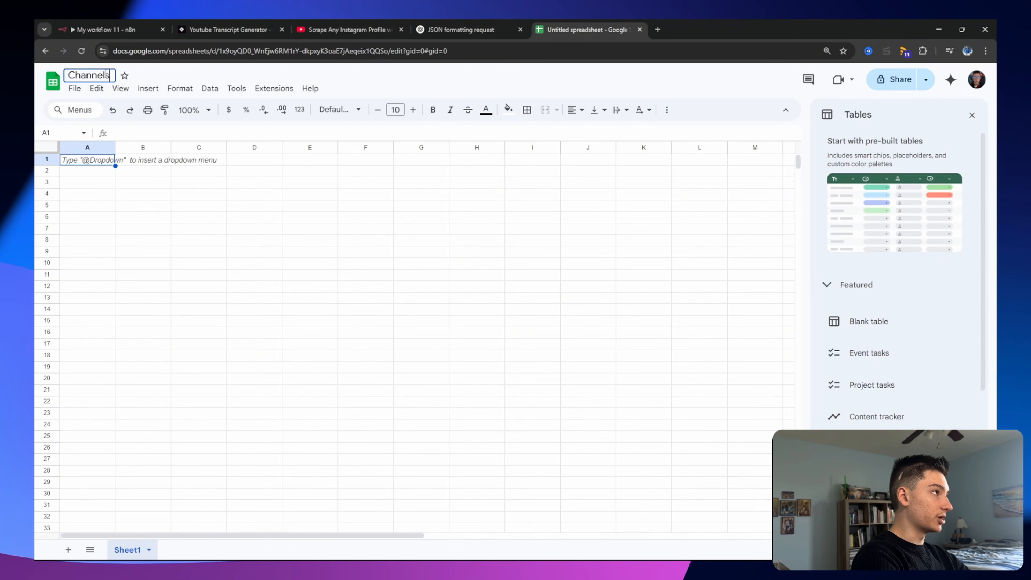
{"action": "type", "text": " to"}
{"action": "key", "text": "BackSpace"}
{"action": "key", "text": "BackSpace"}
{"action": "key", "text": "BackSpace"}
{"action": "key", "text": "BackSpace"}
{"action": "key", "text": "BackSpace"}
{"action": "key", "text": "BackSpace"}
{"action": "key", "text": "BackSpace"}
{"action": "key", "text": "BackSpace"}
{"action": "key", "text": "BackSpace"}
{"action": "key", "text": "BackSpace"}
{"action": "key", "text": "BackSpace"}
{"action": "type", "text": "Videos to Tr"}
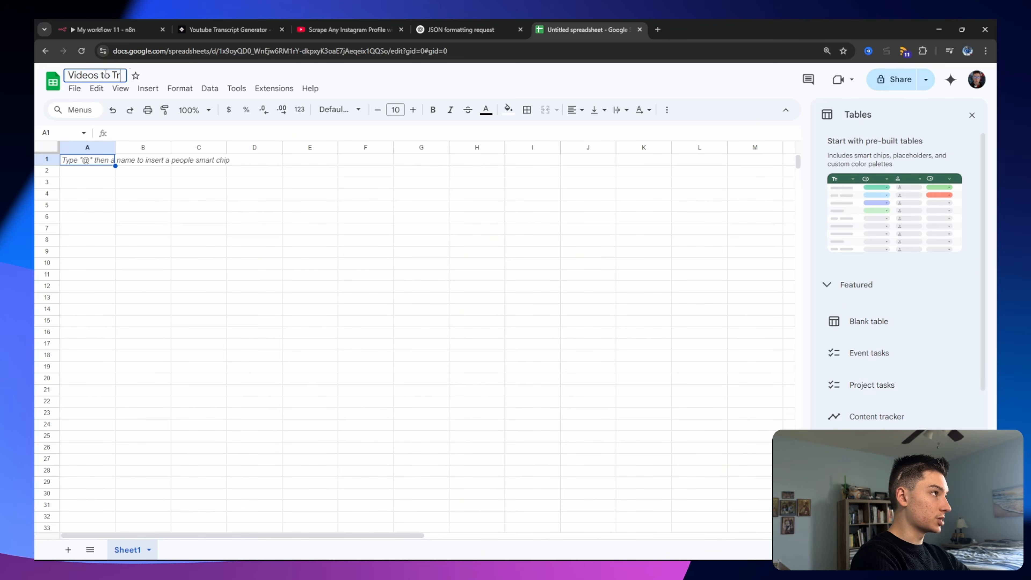
{"action": "type", "text": "anscribe"}
{"action": "key", "text": "Return"}
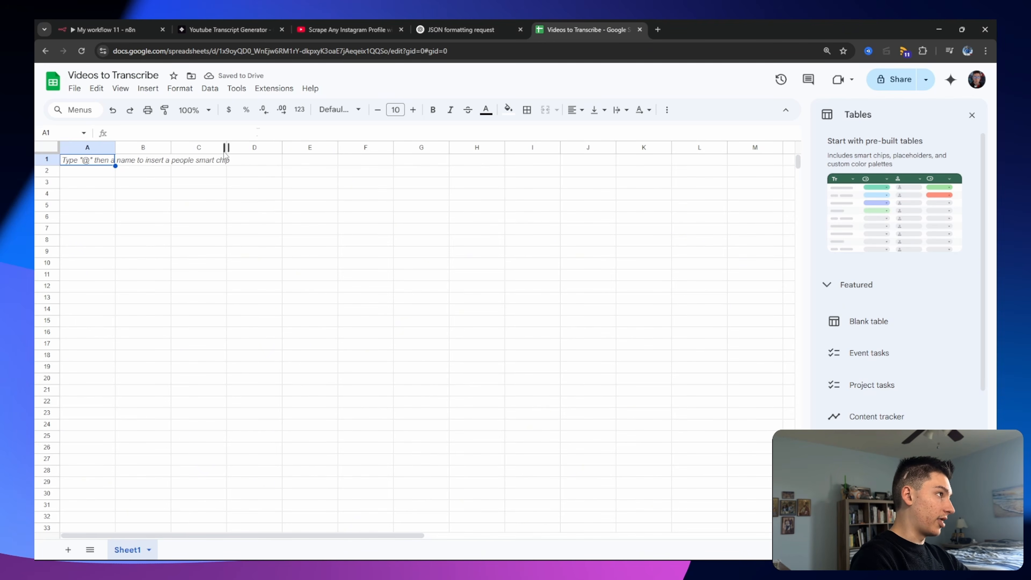
Enter the column headings URL in cell A1 and Transcript Header in cell C1.
{"action": "type", "text": "URL"}
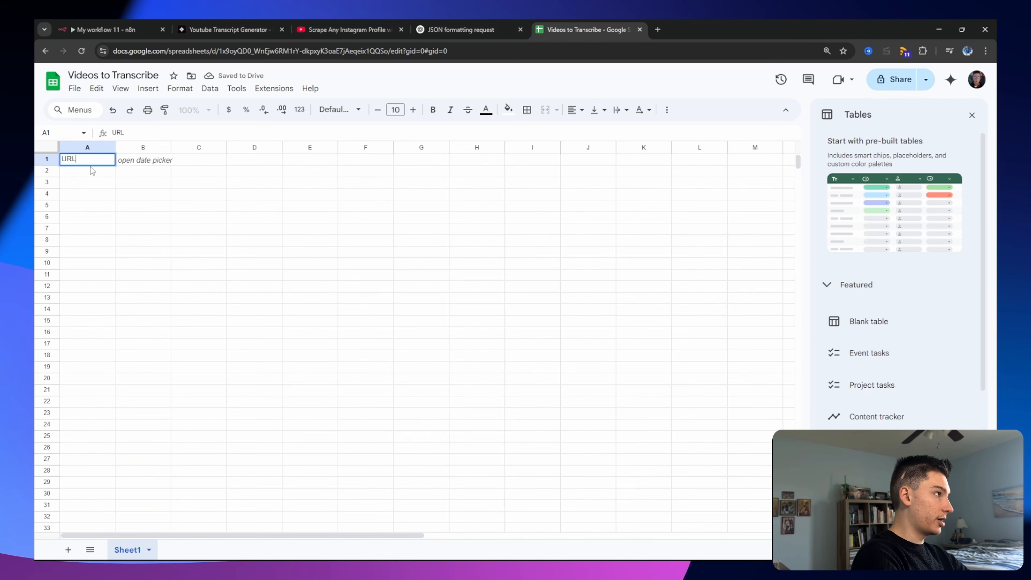
{"action": "key", "text": "Return"}
{"action": "key", "text": "Up"}
{"action": "key", "text": "Right"}
{"action": "key", "text": "Right"}
{"action": "type", "text": "Tran"}
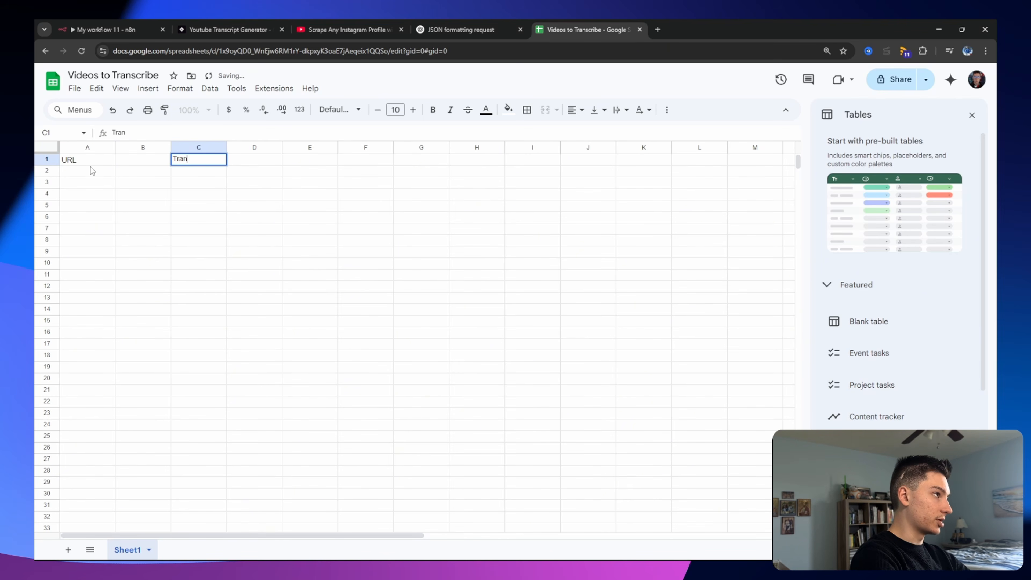
{"action": "type", "text": "script Header"}
{"action": "key", "text": "Return"}
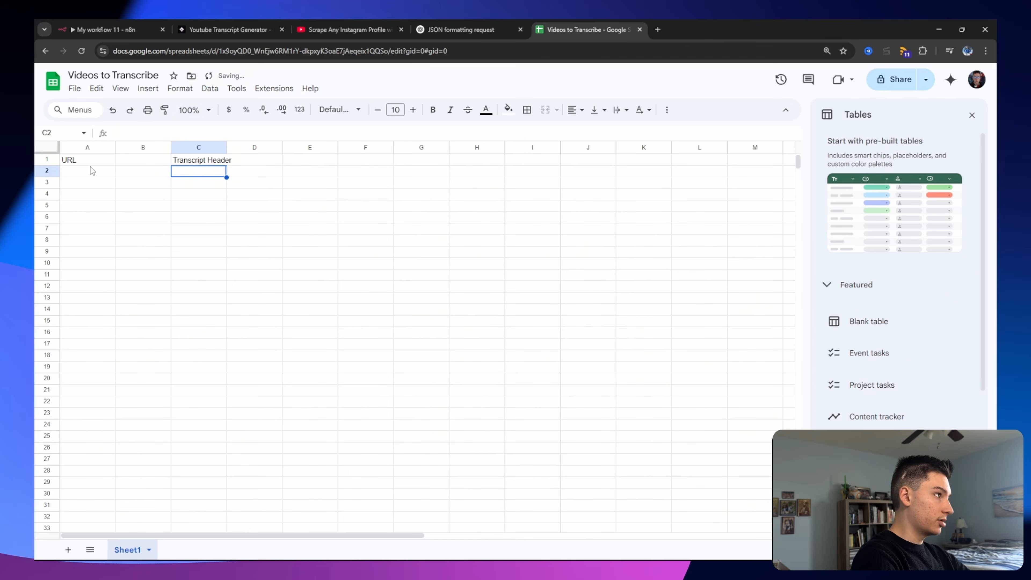
Shorten the heading in cell C1 to "Transcript".
{"action": "key", "text": "Up"}
{"action": "key", "text": "Return"}
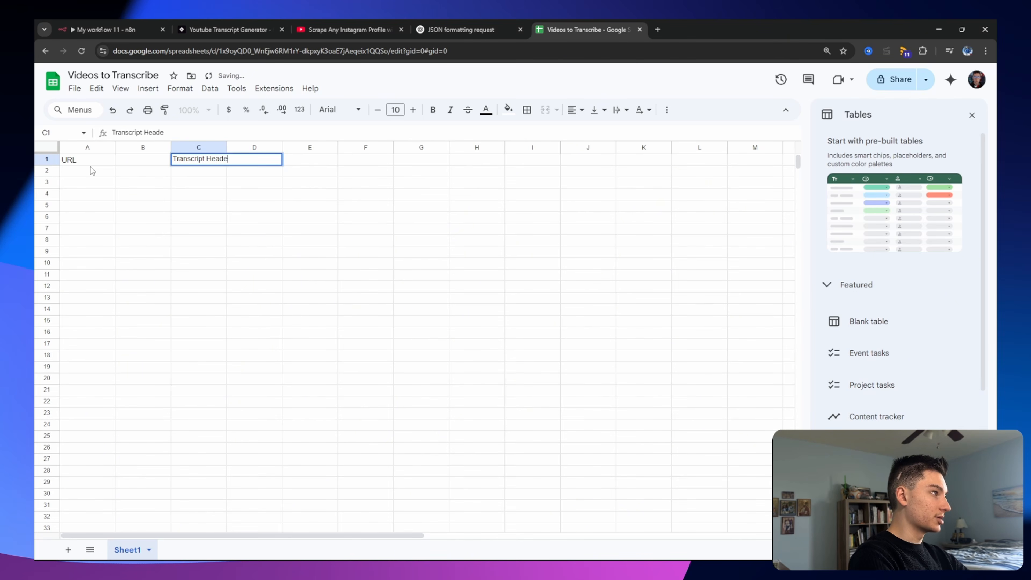
{"action": "key", "text": "BackSpace"}
{"action": "key", "text": "BackSpace"}
{"action": "key", "text": "BackSpace"}
{"action": "key", "text": "BackSpace"}
{"action": "key", "text": "BackSpace"}
{"action": "key", "text": "BackSpace"}
{"action": "key", "text": "BackSpace"}
{"action": "key", "text": "Return"}
{"action": "left_click", "coordinate": [90, 170]}
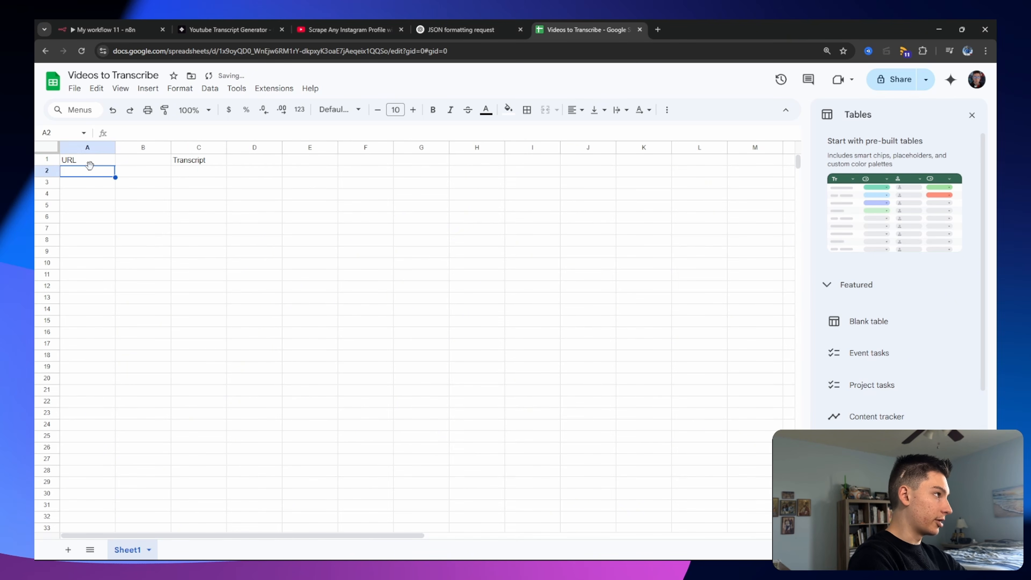
{"action": "key", "text": "Up"}
{"action": "key", "text": "Down"}
{"action": "key", "text": "Up"}
{"action": "key", "text": "Right"}
{"action": "key", "text": "Right"}
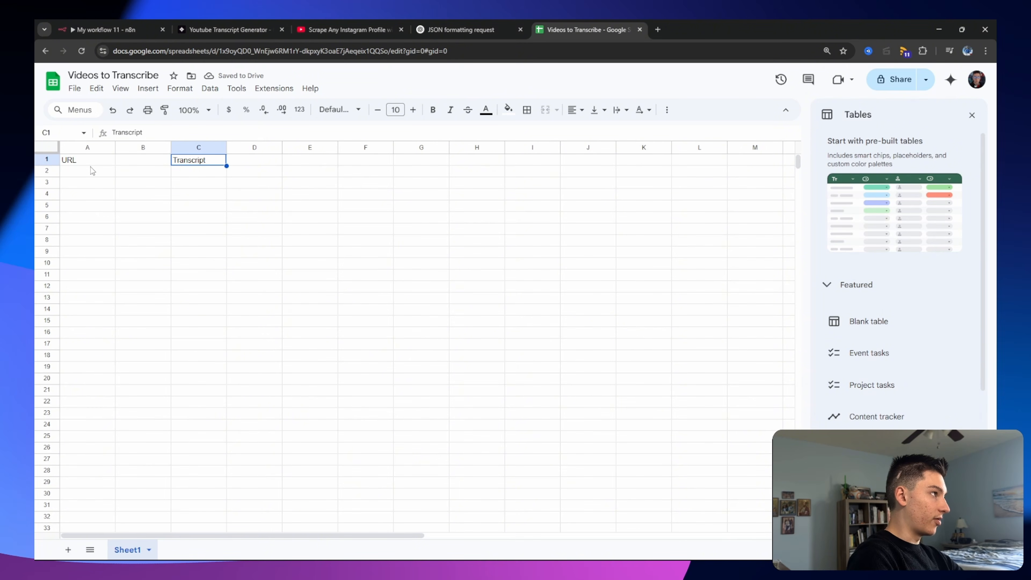
{"action": "key", "text": "Down"}
{"action": "key", "text": "Left"}
{"action": "key", "text": "Up"}
{"action": "key", "text": "Left"}
{"action": "key", "text": "Down"}
{"action": "key", "text": "Down"}
{"action": "key", "text": "Down"}
{"action": "key", "text": "Down"}
{"action": "key", "text": "Down"}
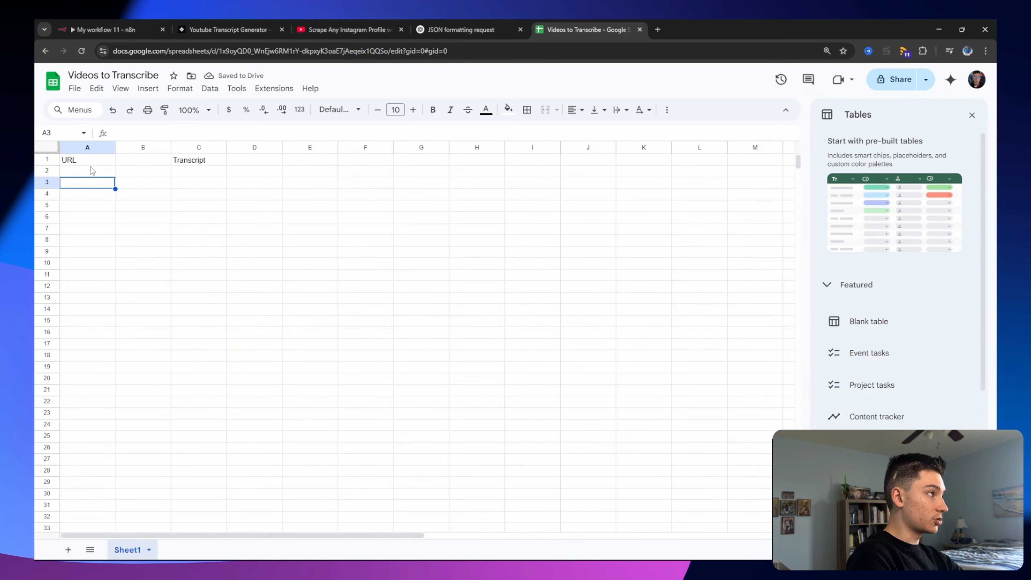
{"action": "key", "text": "Down"}
{"action": "key", "text": "Right"}
{"action": "key", "text": "Right"}
{"action": "key", "text": "Right"}
{"action": "key", "text": "Left"}
{"action": "key", "text": "Left"}
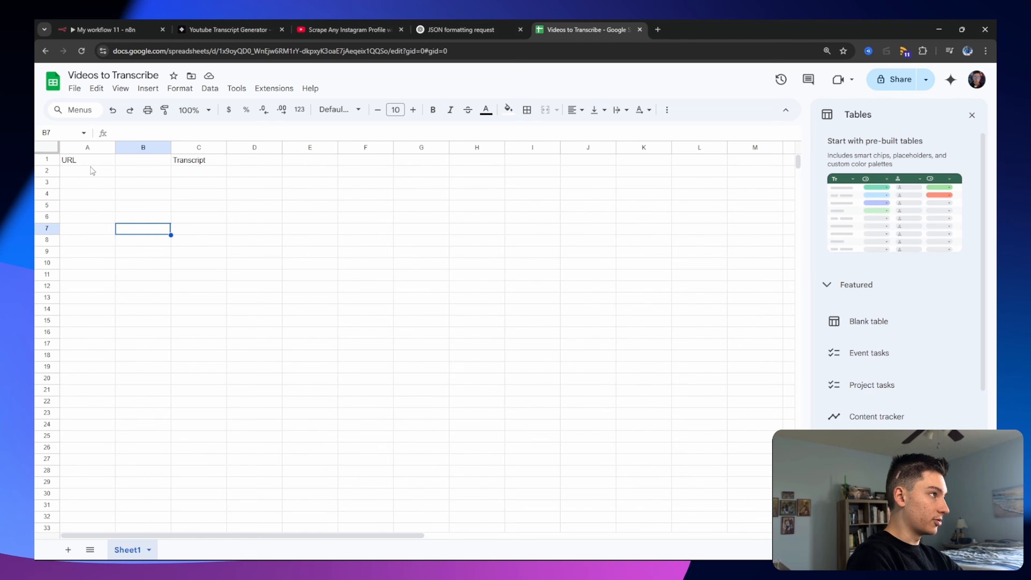
{"action": "key", "text": "Up"}
{"action": "key", "text": "Up"}
{"action": "key", "text": "Up"}
{"action": "key", "text": "Left"}
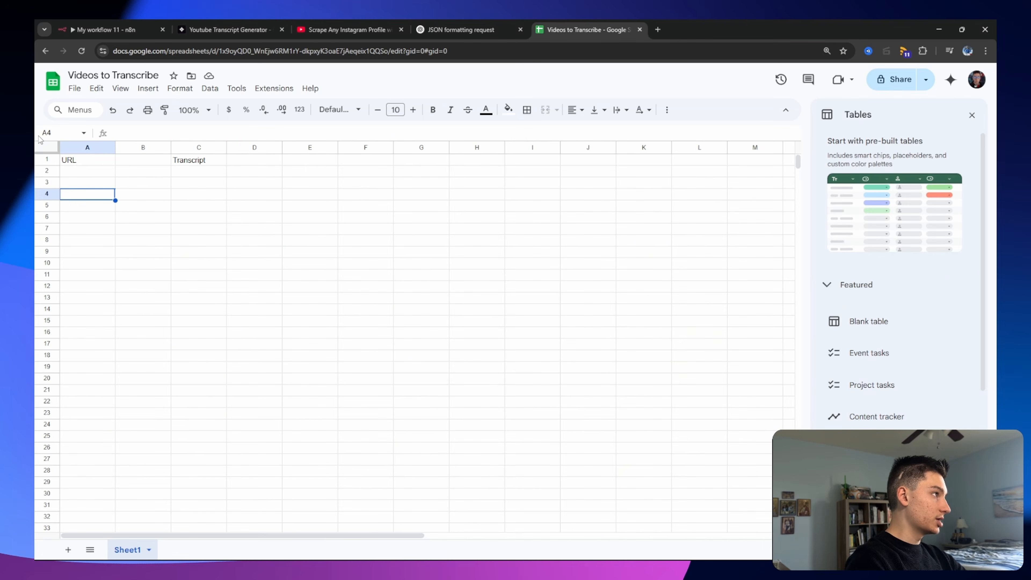
Make the heading row bold and enlarge its font size.
{"action": "left_click", "coordinate": [37, 159]}
{"action": "left_click", "coordinate": [431, 110]}
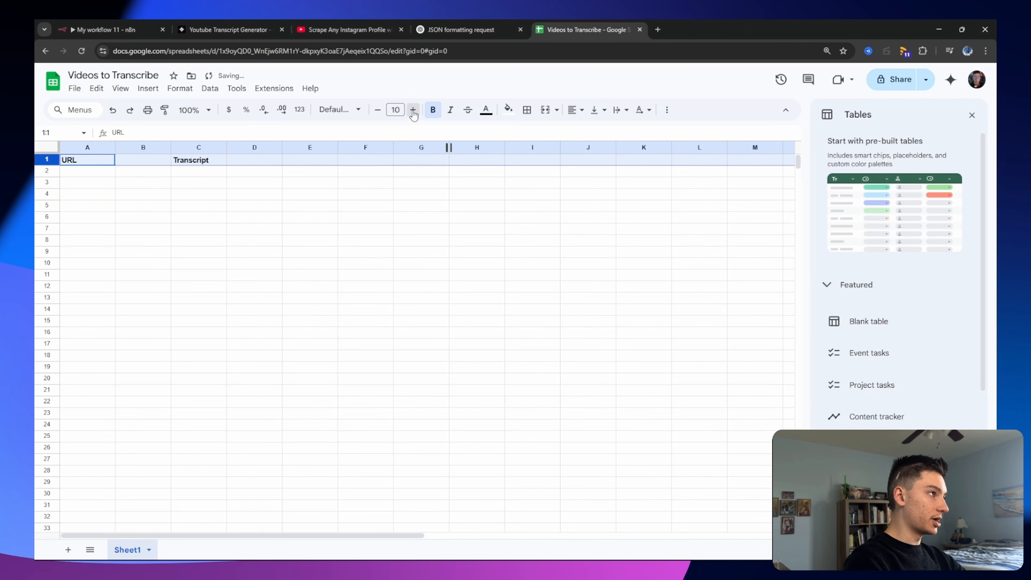
{"action": "left_click", "coordinate": [306, 415]}
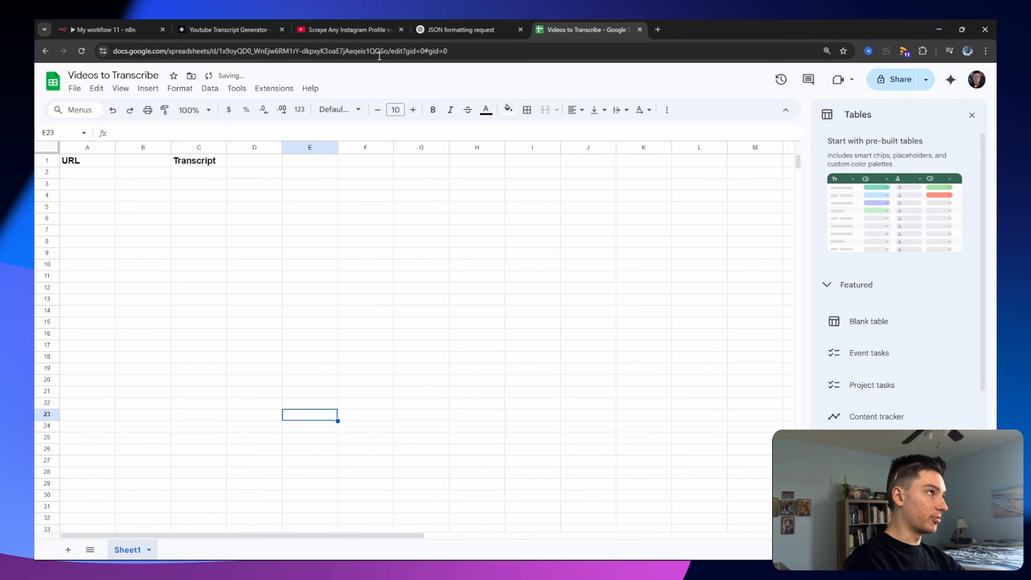
Copy the address of the open Instagram scraping video on YouTube into cell A2 of the sheet.
{"action": "left_click", "coordinate": [87, 174]}
{"action": "left_click", "coordinate": [343, 29]}
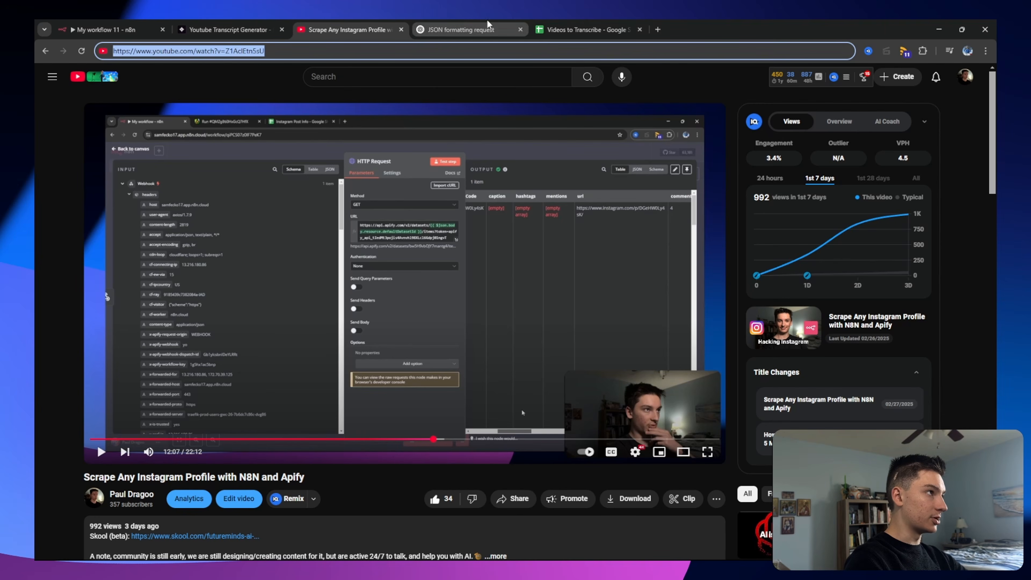
{"action": "left_click", "coordinate": [585, 29]}
{"action": "type", "text": "https://www.youtube.com/watch?v=Z1AcIEtn5sU"}
Open the Hubspot lead research, "This AI Agent Literally Prints Money" and DeepSeek videos from the YouTube channel's video list in new tabs.
{"action": "left_click", "coordinate": [341, 29]}
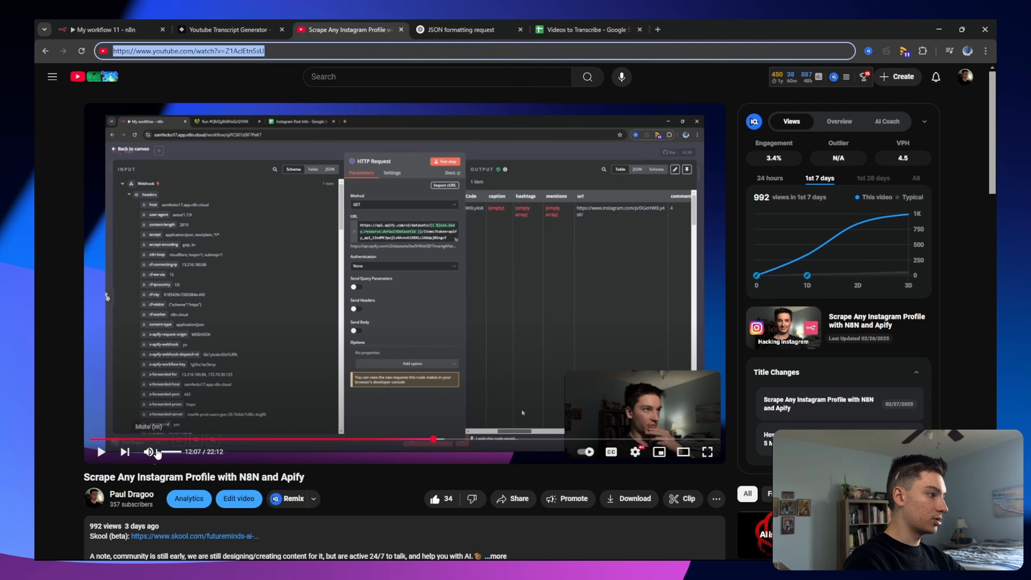
{"action": "left_click", "coordinate": [131, 494]}
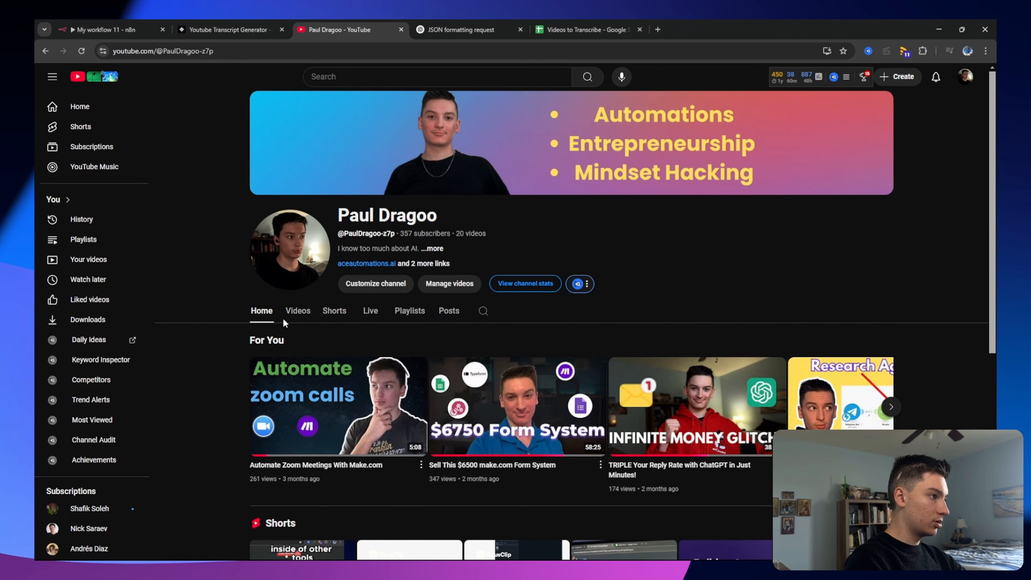
{"action": "left_click", "coordinate": [290, 311]}
{"action": "middle_click", "coordinate": [486, 400]}
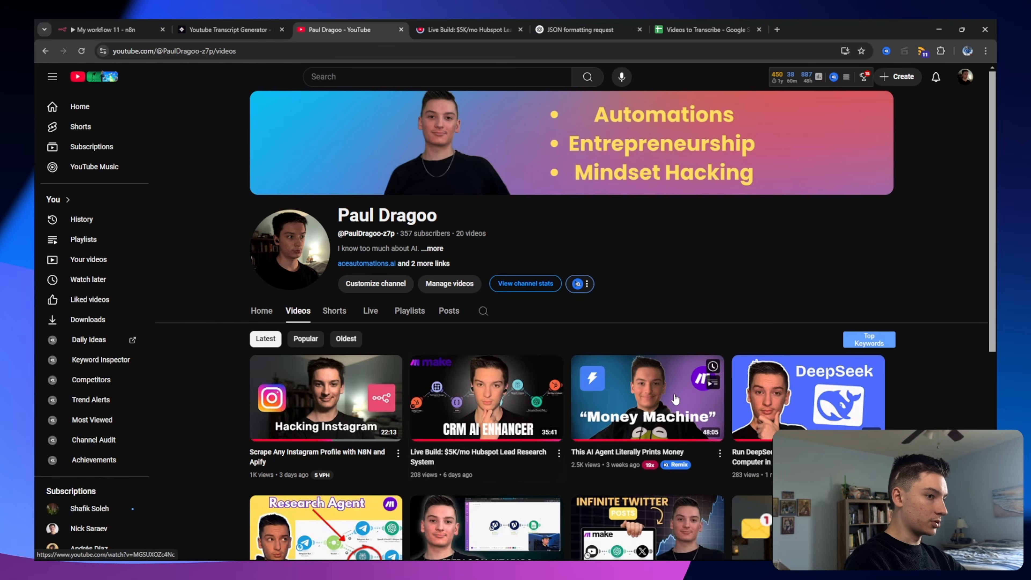
{"action": "middle_click", "coordinate": [675, 398]}
{"action": "middle_click", "coordinate": [796, 396]}
Copy the Hubspot video's URL into cell A3 and the "This AI Agent Literally Prints Money" video's URL into cell A4 of the sheet.
{"action": "left_click", "coordinate": [360, 31]}
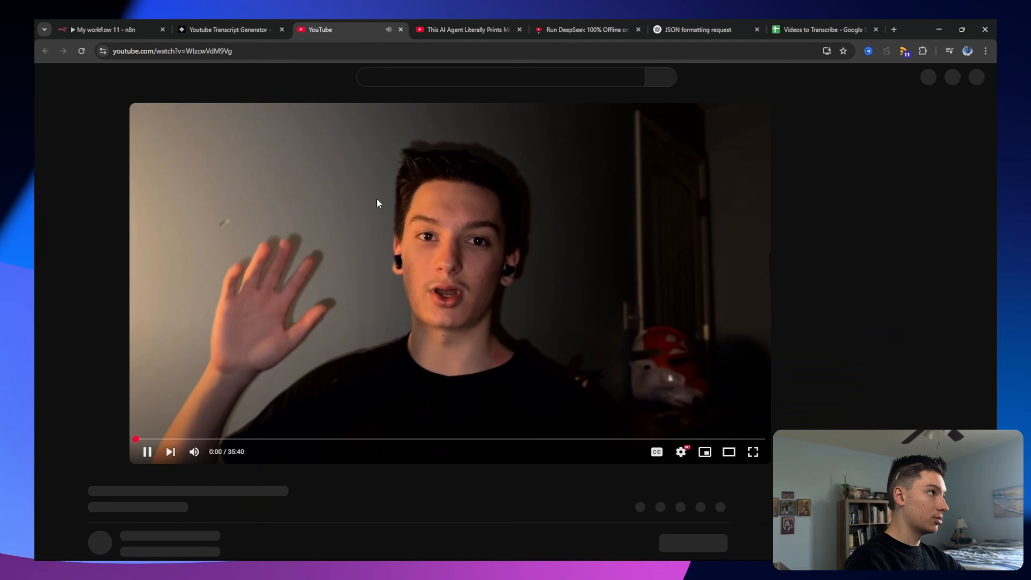
{"action": "left_click", "coordinate": [822, 29]}
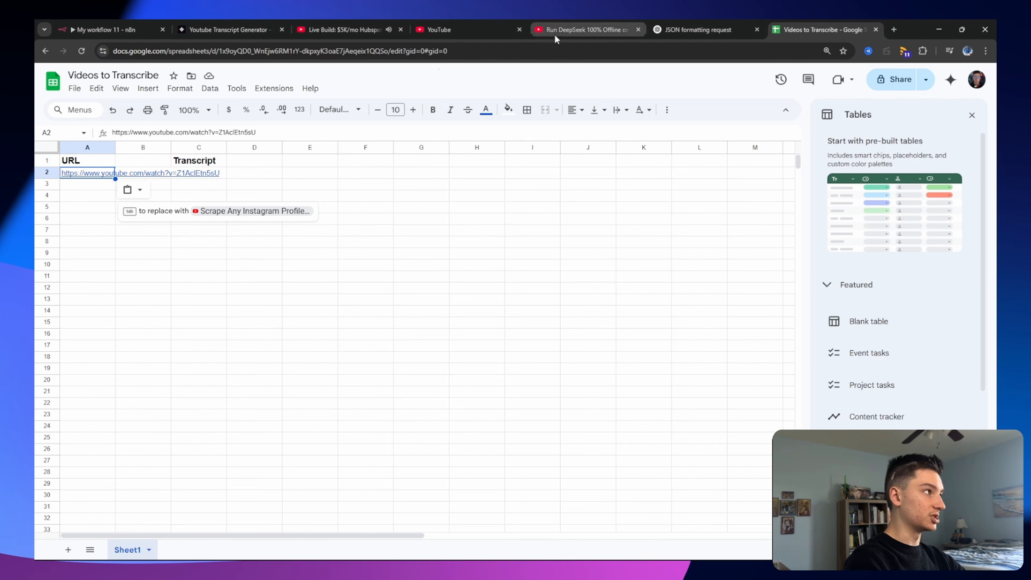
{"action": "mouse_move", "coordinate": [98, 174]}
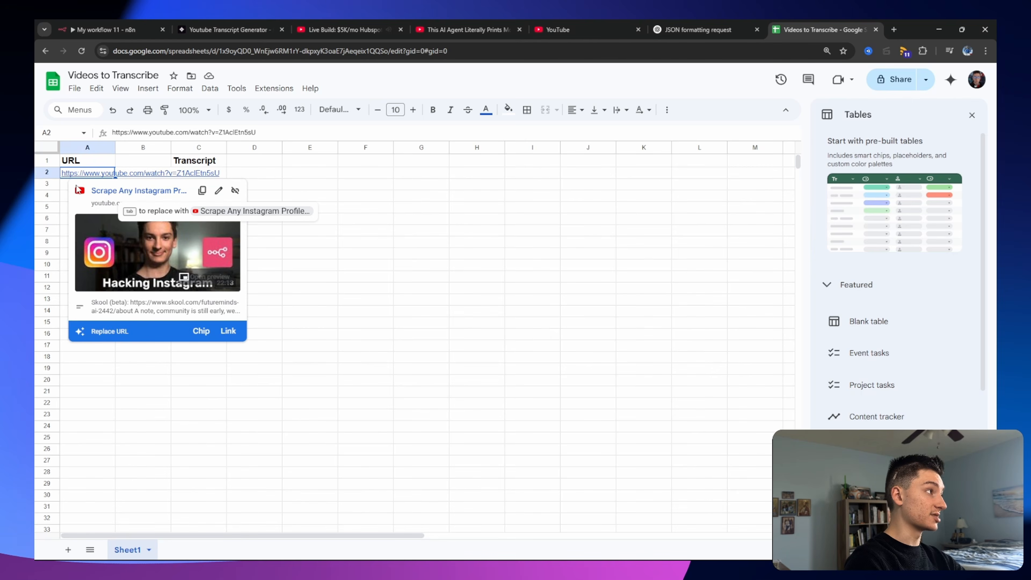
{"action": "left_click", "coordinate": [354, 29]}
{"action": "left_click", "coordinate": [401, 29]}
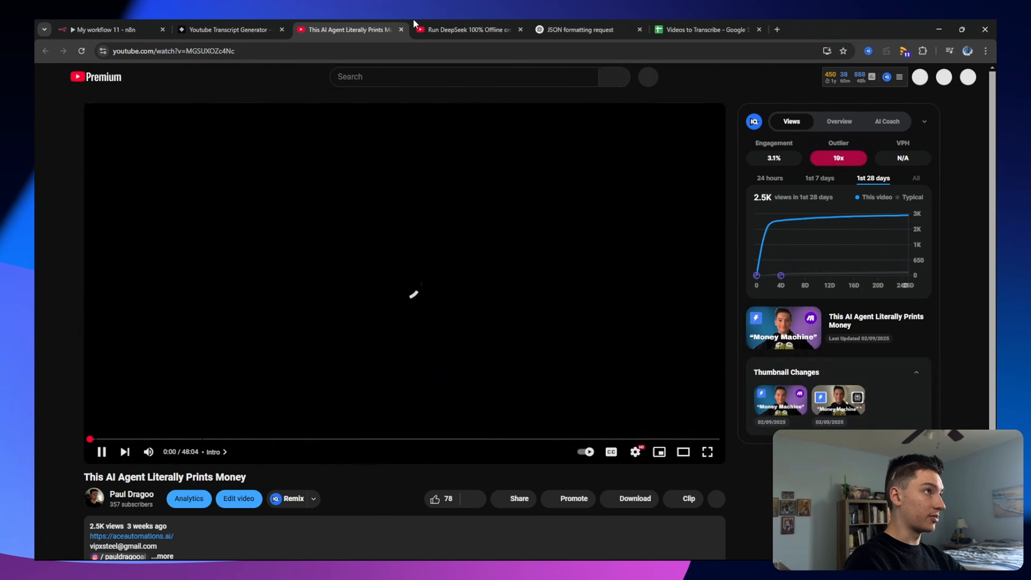
{"action": "left_click", "coordinate": [692, 28]}
{"action": "type", "text": "https://www.youtube.com/watch?v=WIzcwVdM9Vg"}
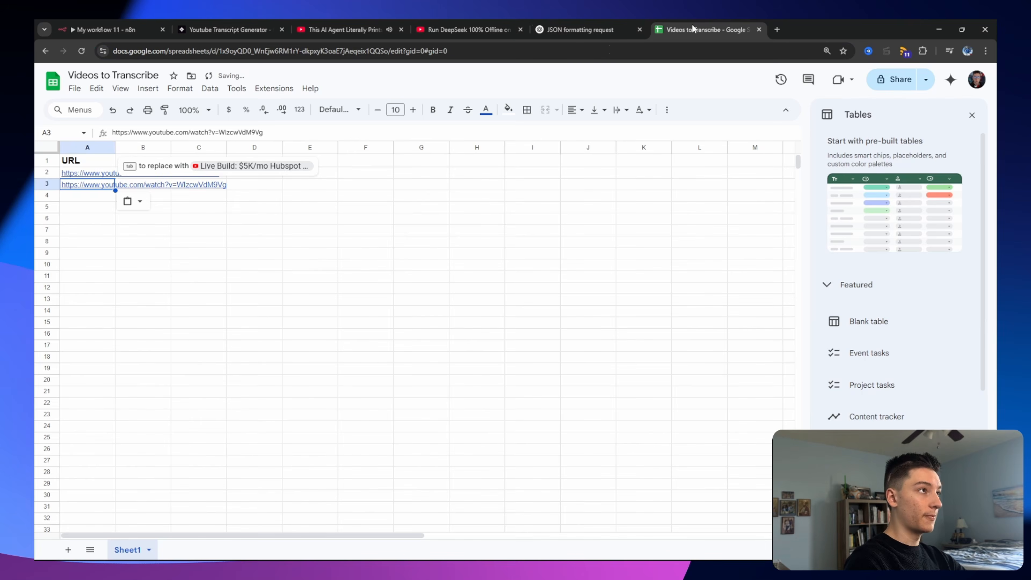
{"action": "left_click", "coordinate": [96, 200]}
{"action": "type", "text": "https://www.youtube.com/watch?v=MGSUXOZc4Nc"}
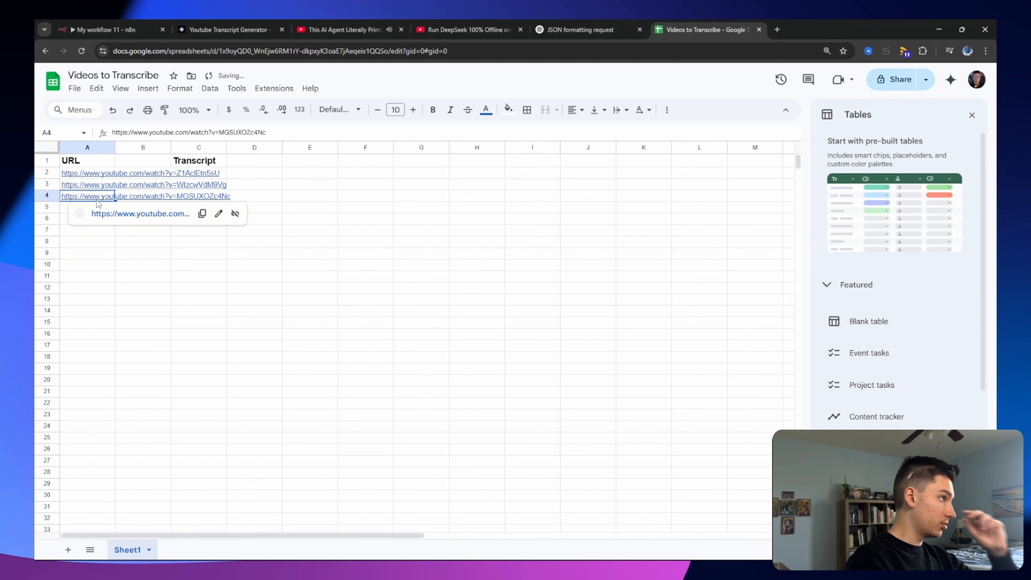
Copy the URL of the DeepSeek offline video into cell A5 of the sheet.
{"action": "right_click", "coordinate": [450, 29]}
{"action": "left_click", "coordinate": [433, 29]}
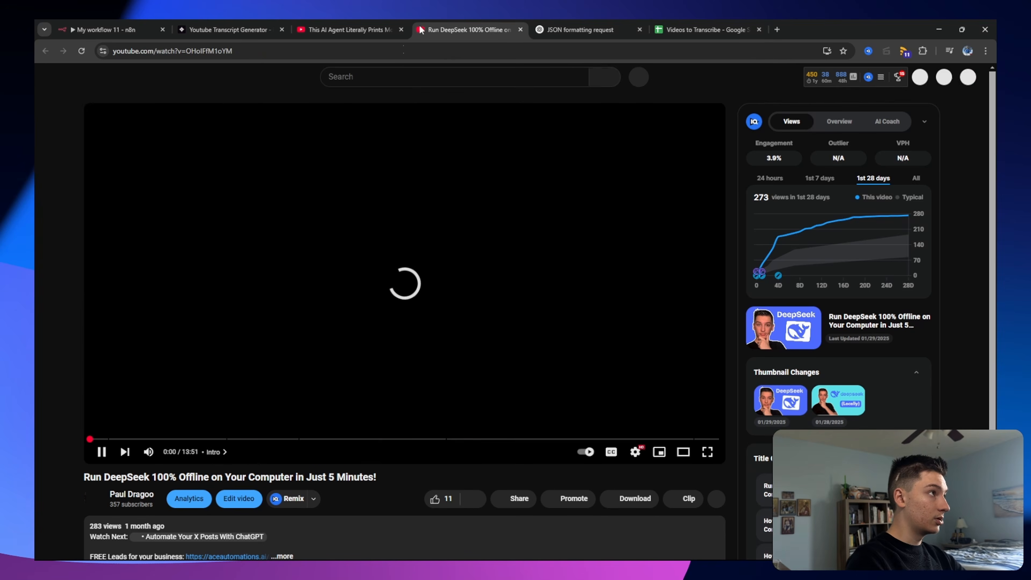
{"action": "left_click", "coordinate": [310, 52]}
{"action": "left_click", "coordinate": [707, 29]}
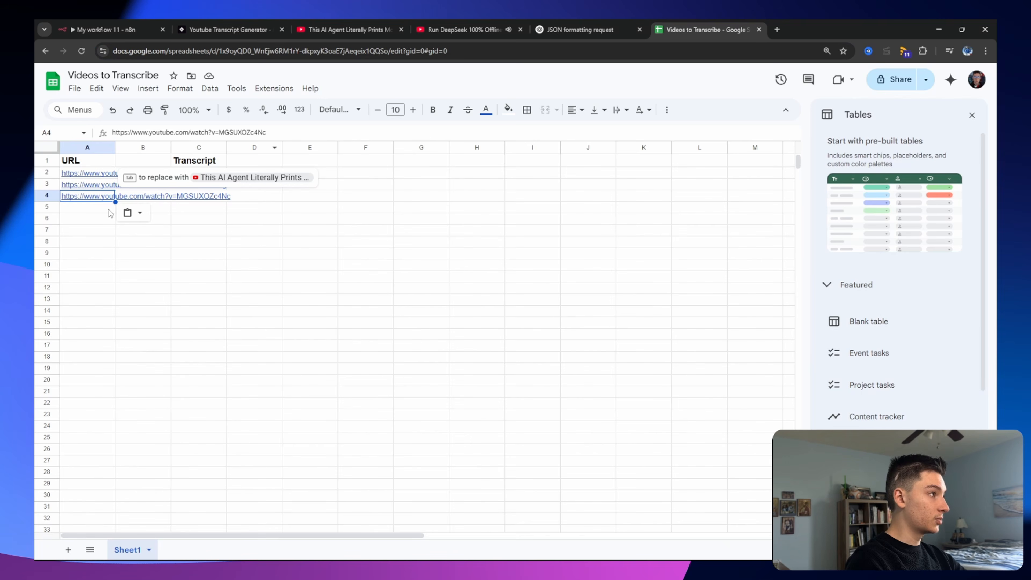
{"action": "left_click", "coordinate": [87, 209]}
{"action": "type", "text": "https://www.youtube.com/watch?v=OHoIFfM1oYM"}
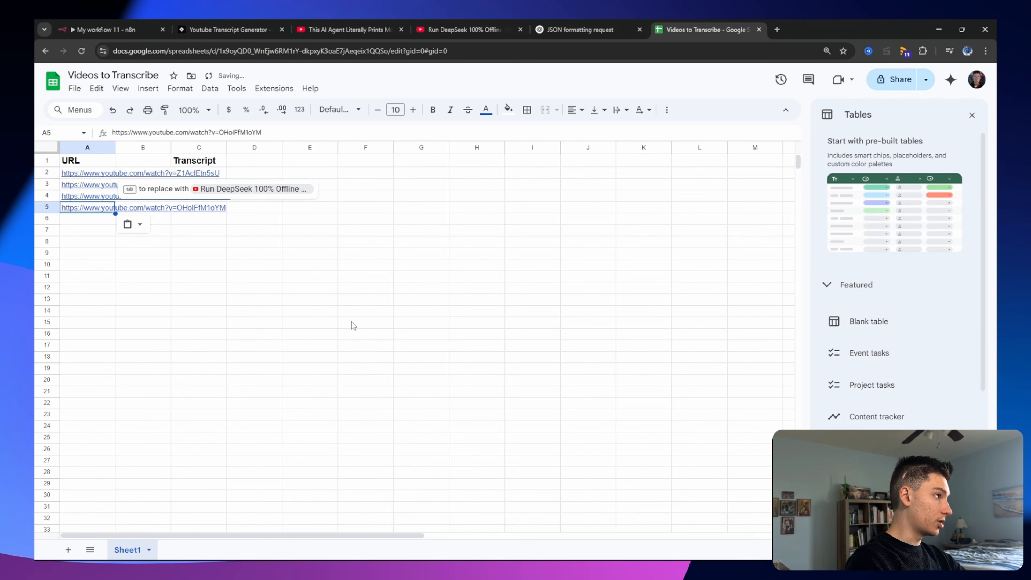
{"action": "left_click", "coordinate": [352, 323]}
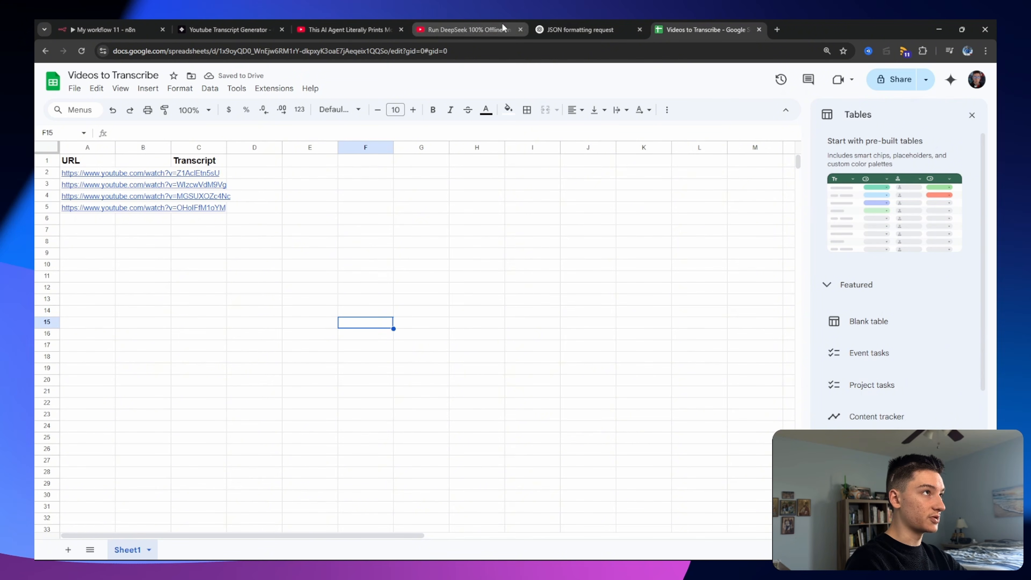
Close the two remaining YouTube video tabs and the ChatGPT tab.
{"action": "left_click", "coordinate": [352, 19]}
{"action": "key", "text": "ctrl+w"}
{"action": "key", "text": "ctrl+w"}
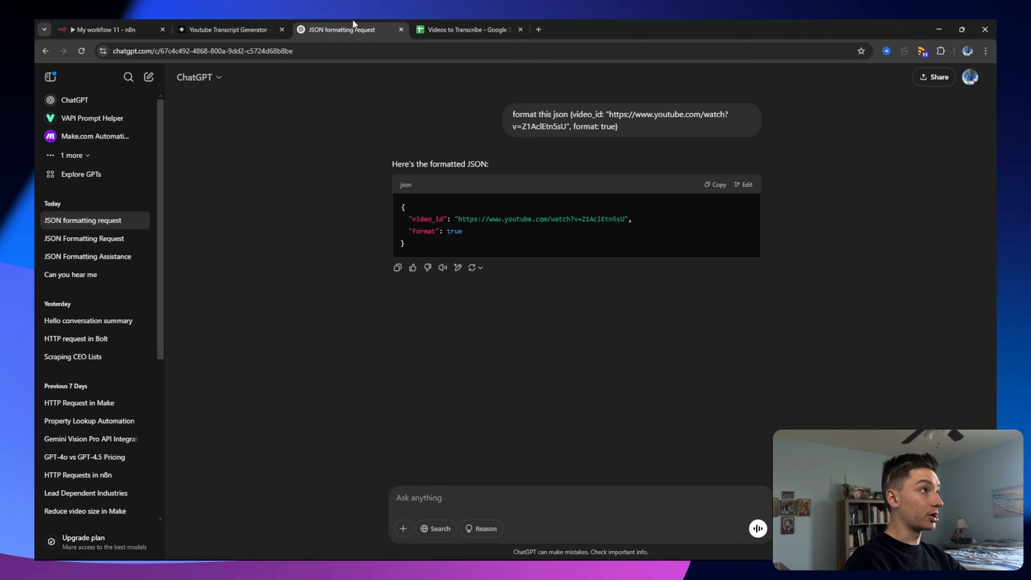
{"action": "key", "text": "ctrl+w"}
Return to the n8n canvas, space the trigger and HTTP Request nodes apart, and delete the connection between them.
{"action": "left_click", "coordinate": [151, 24]}
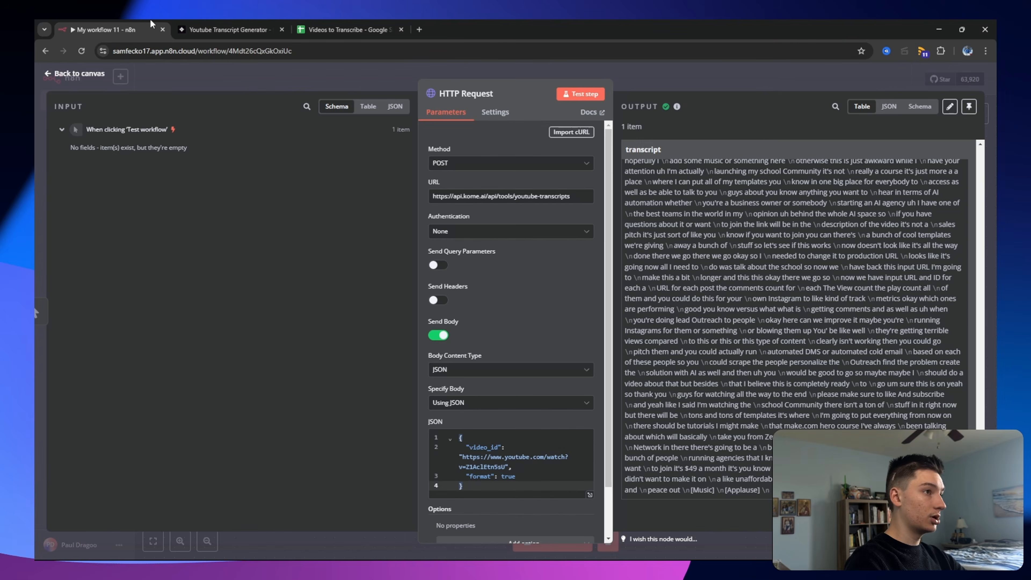
{"action": "key", "text": "Escape"}
{"action": "left_click_drag", "start_coordinate": [682, 351], "coordinate": [762, 352]}
{"action": "left_click_drag", "start_coordinate": [569, 320], "coordinate": [478, 320]}
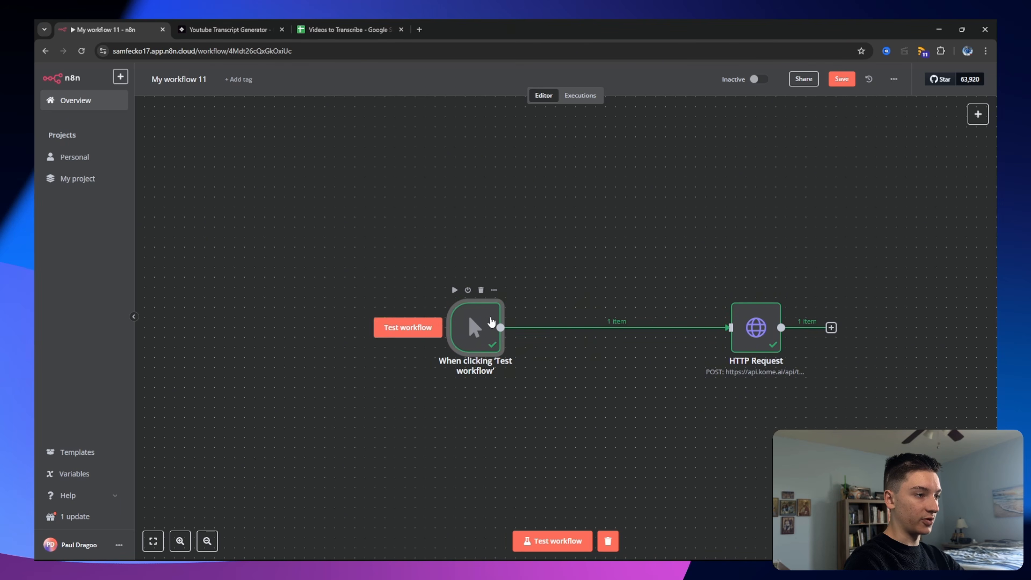
{"action": "left_click", "coordinate": [627, 328]}
Add a Google Sheets node with the "Get row(s) in sheet" action after the manual trigger.
{"action": "left_click", "coordinate": [549, 328]}
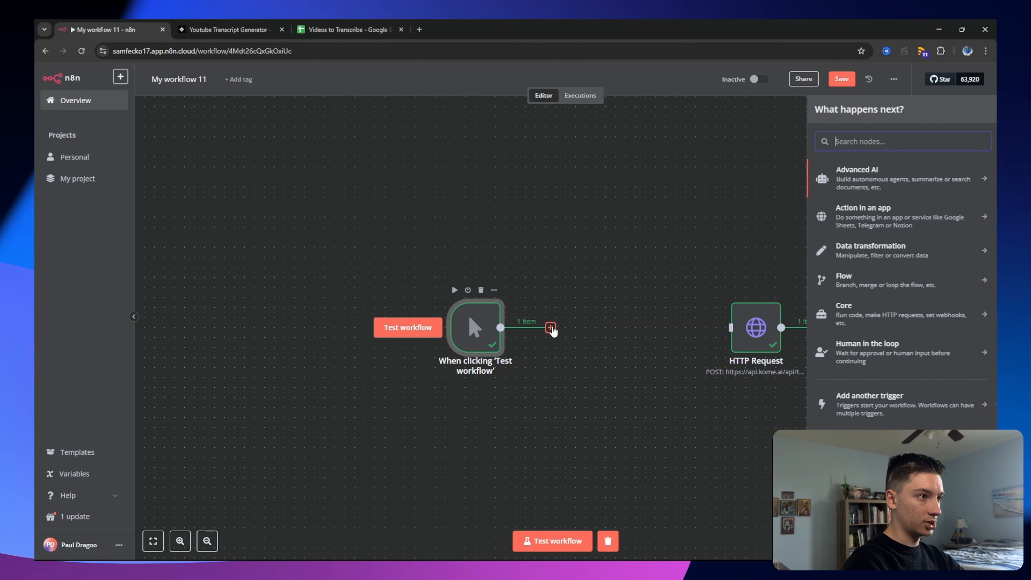
{"action": "type", "text": "google shee"}
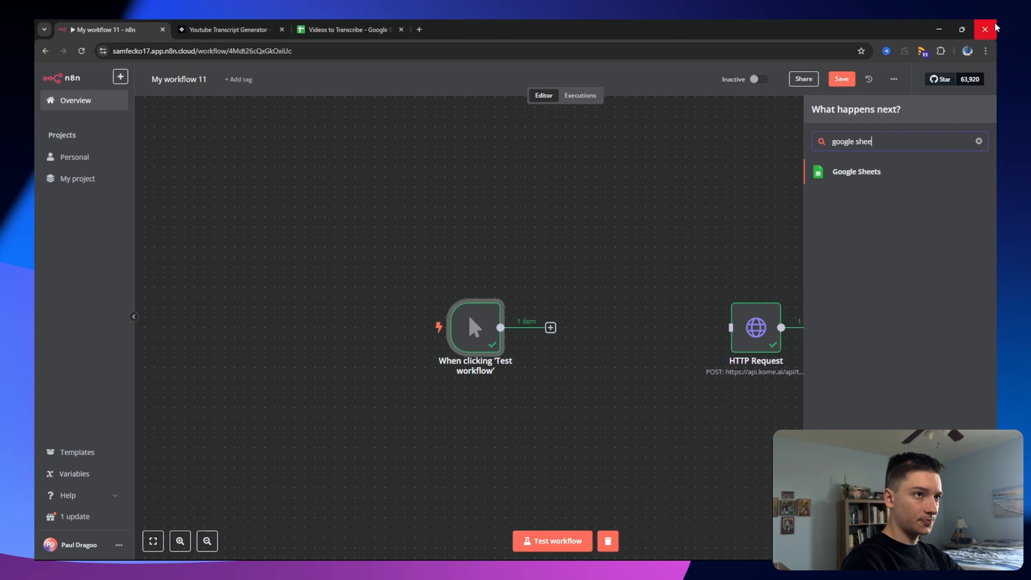
{"action": "left_click", "coordinate": [894, 171]}
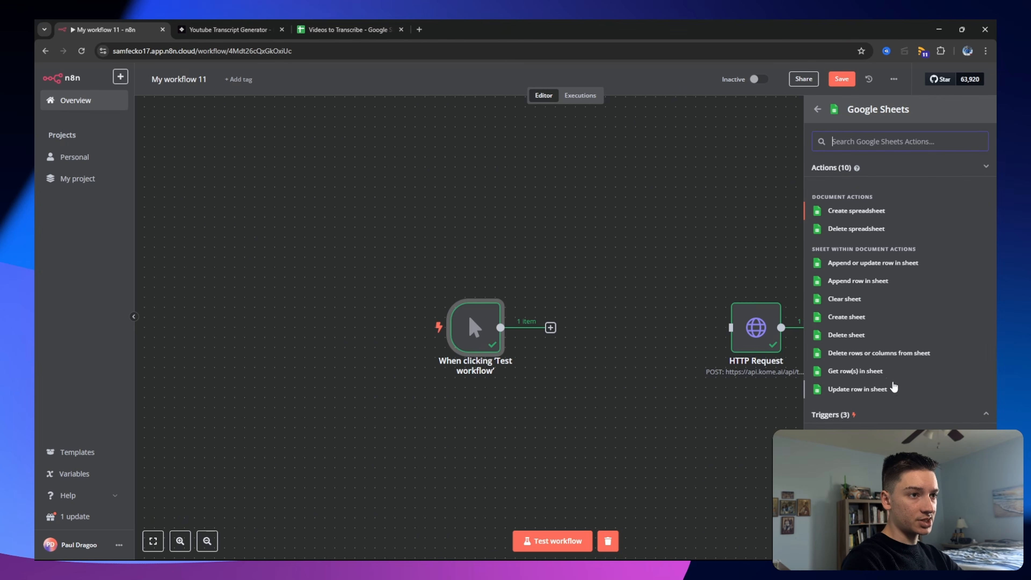
{"action": "left_click", "coordinate": [852, 371]}
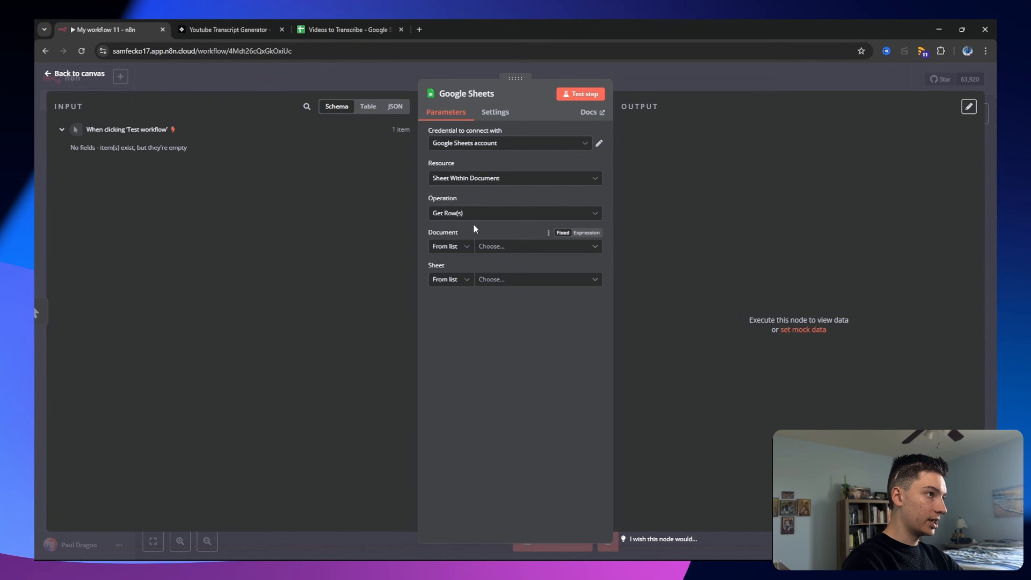
Set the Google Sheets node to read Sheet1 of the "Videos to Transcribe" document and test the step.
{"action": "left_click", "coordinate": [492, 248]}
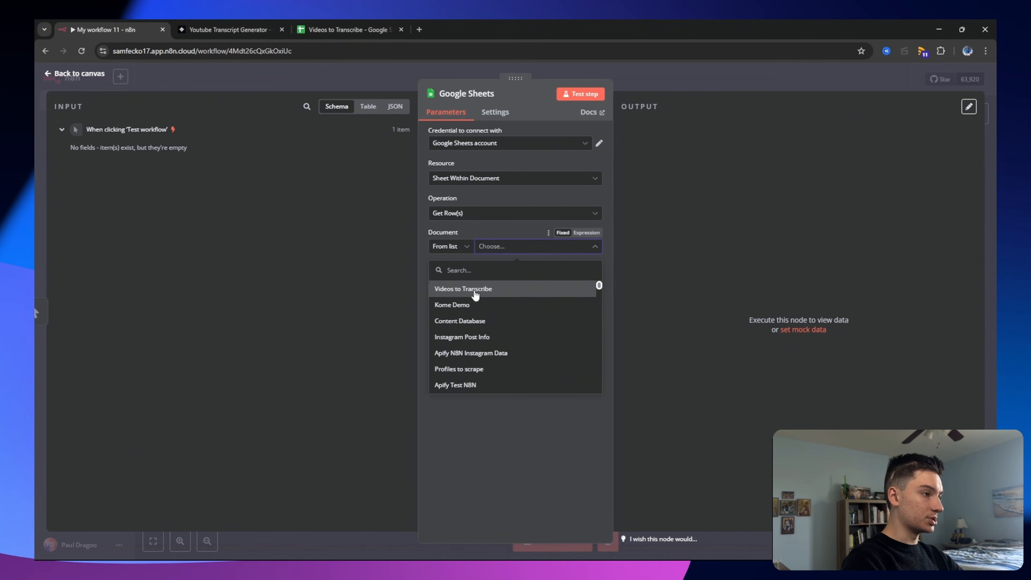
{"action": "left_click", "coordinate": [471, 289]}
{"action": "left_click", "coordinate": [488, 280]}
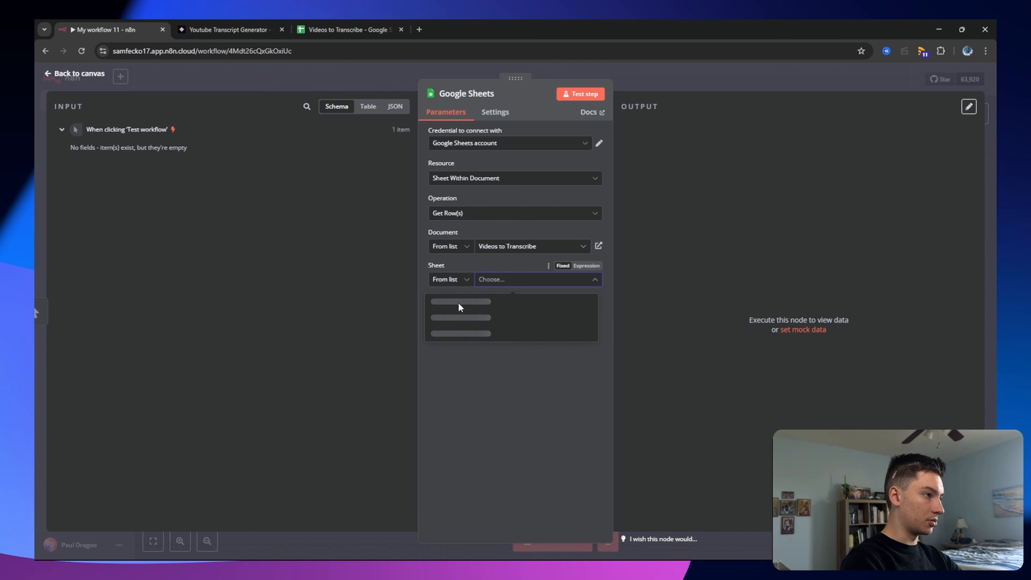
{"action": "left_click", "coordinate": [450, 303]}
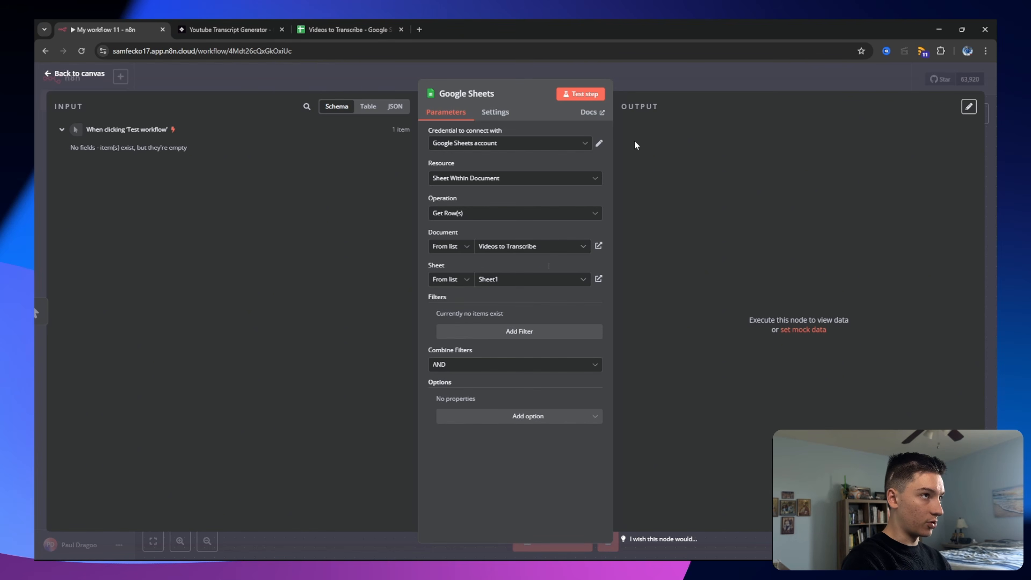
{"action": "left_click", "coordinate": [580, 96]}
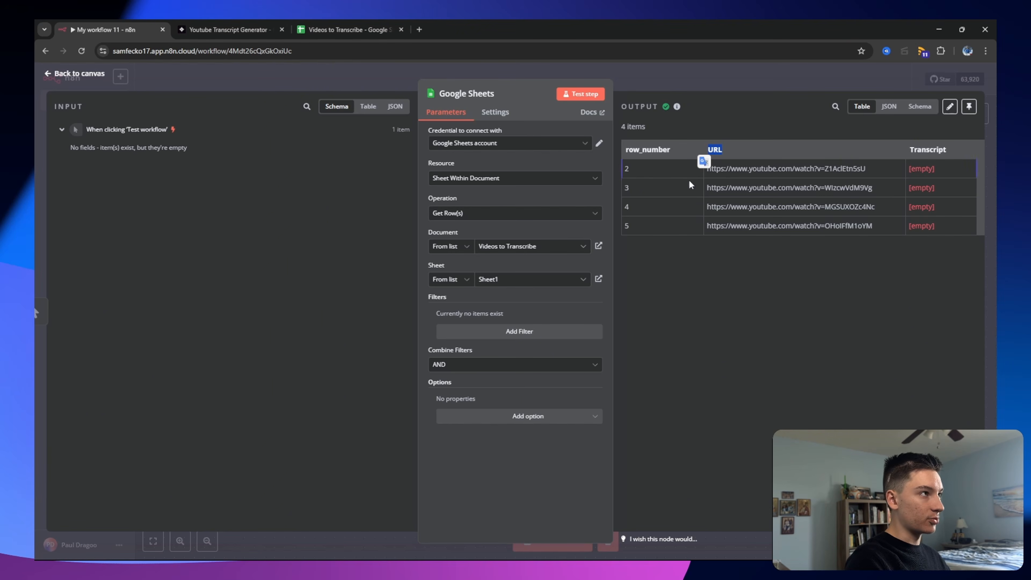
Close the Google Sheets node's settings and connect its output to the HTTP Request node.
{"action": "key", "text": "Escape"}
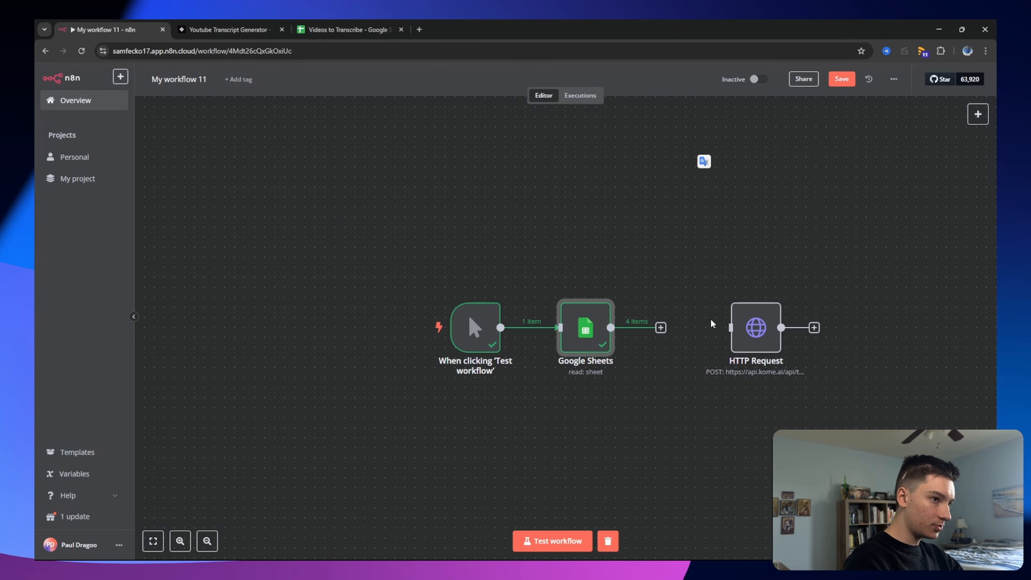
{"action": "left_click_drag", "start_coordinate": [661, 328], "coordinate": [745, 329]}
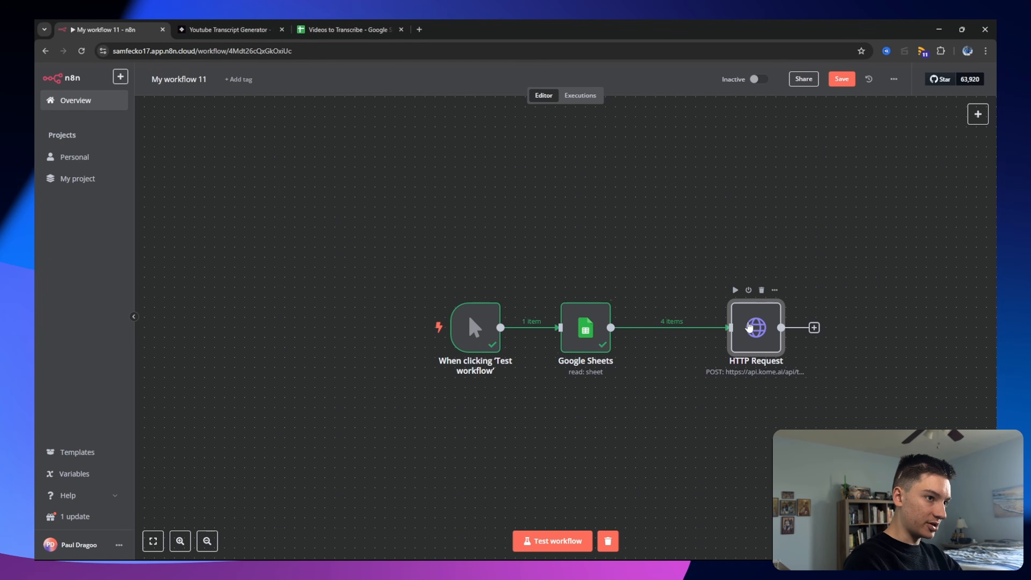
Rename the HTTP Request node as "Get Transcripts".
{"action": "right_click", "coordinate": [749, 327]}
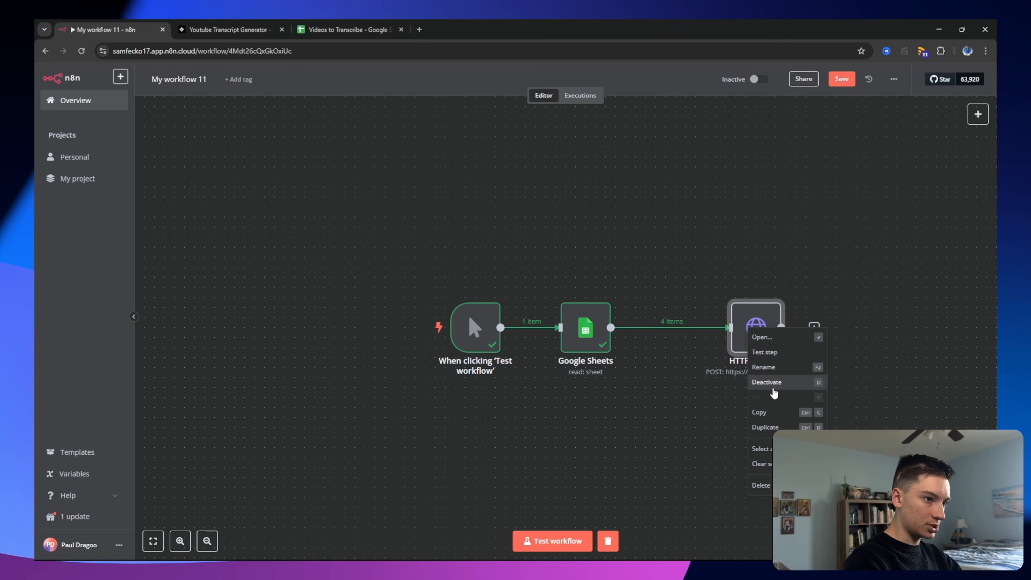
{"action": "left_click", "coordinate": [774, 367]}
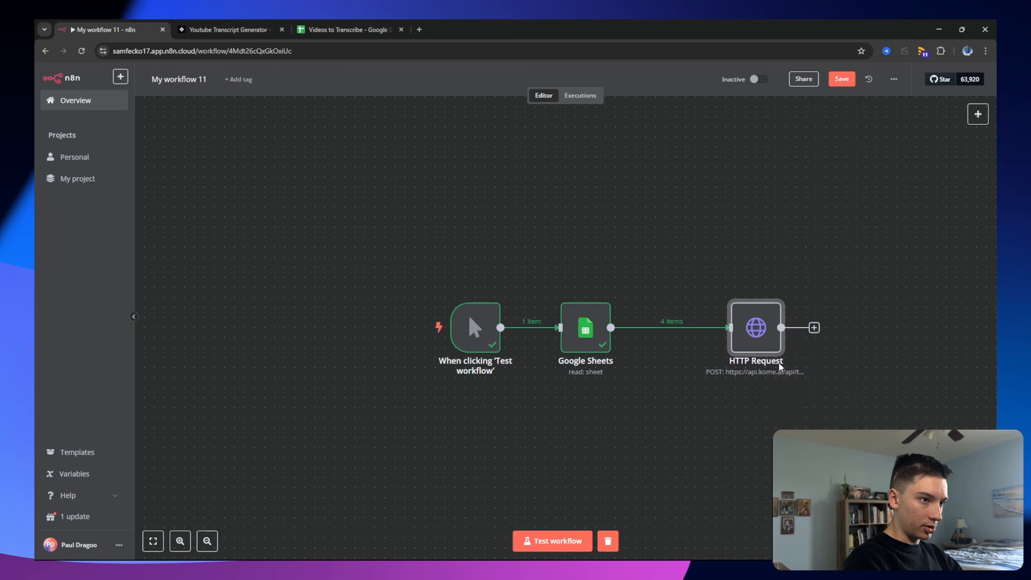
{"action": "type", "text": "Get Tran"}
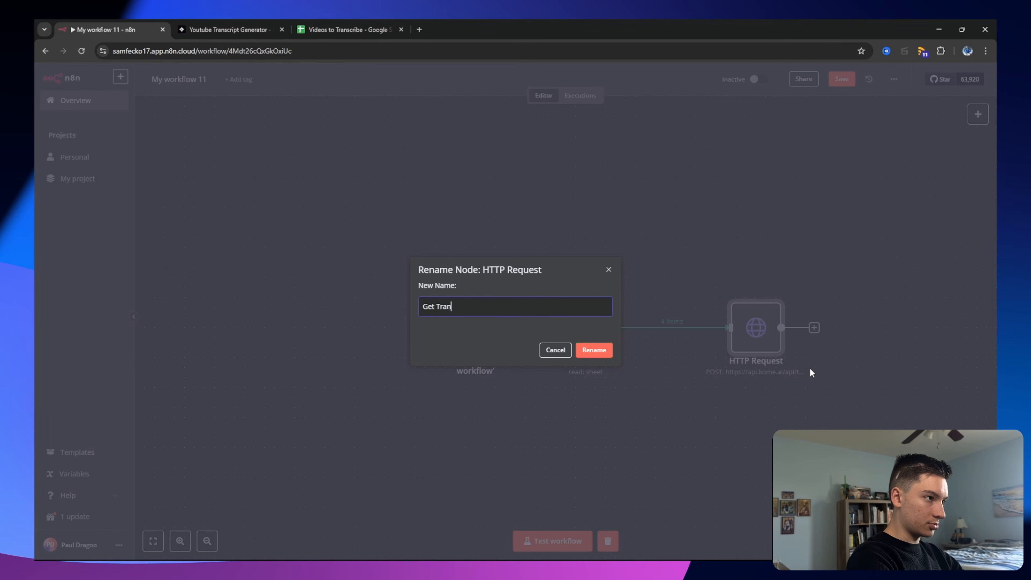
{"action": "type", "text": "scripts"}
{"action": "key", "text": "Return"}
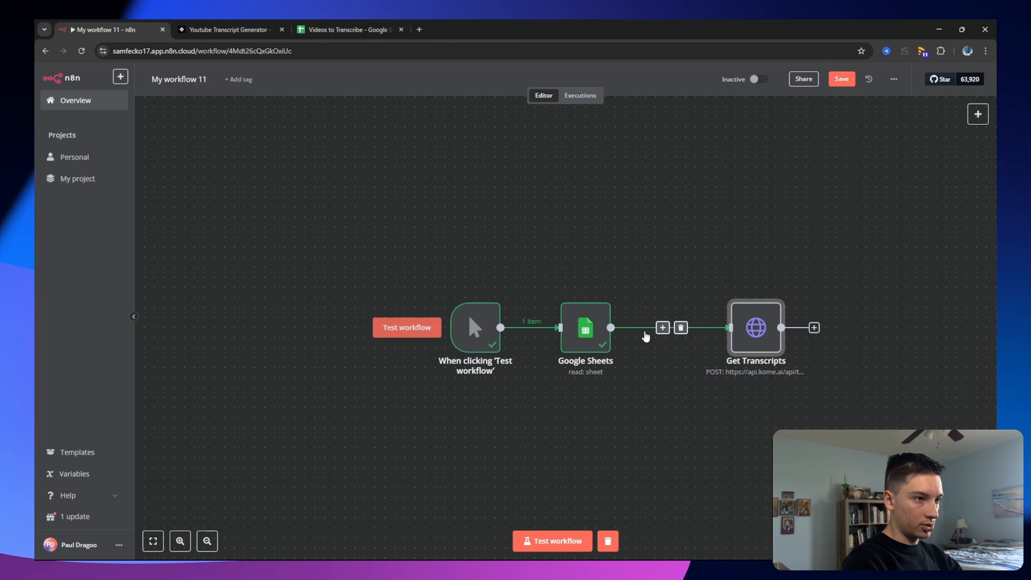
Rename the Google Sheets node as "List Videos" and move the Get Transcripts node closer to it.
{"action": "right_click", "coordinate": [607, 346]}
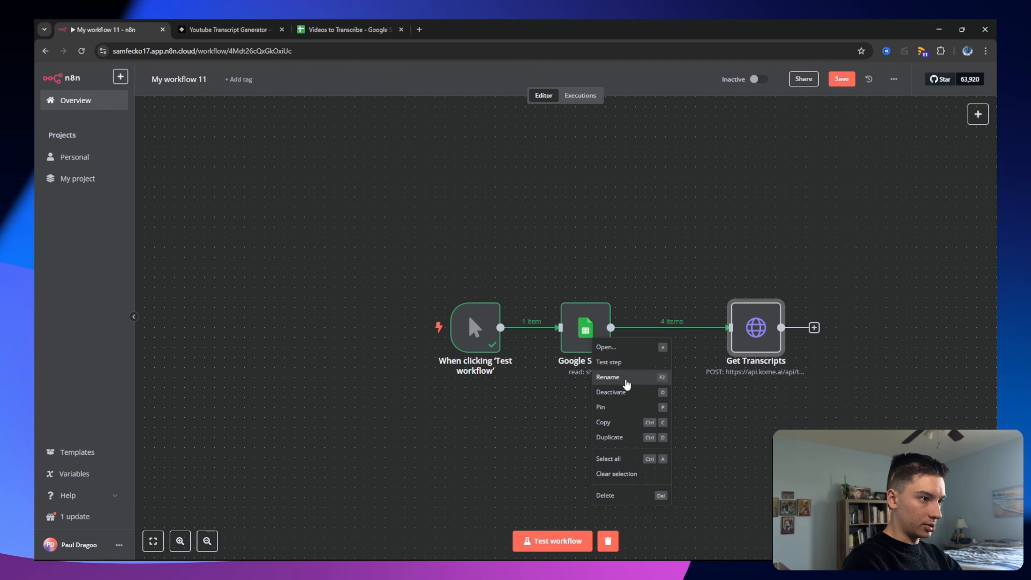
{"action": "left_click", "coordinate": [622, 378]}
{"action": "type", "text": "List Videos"}
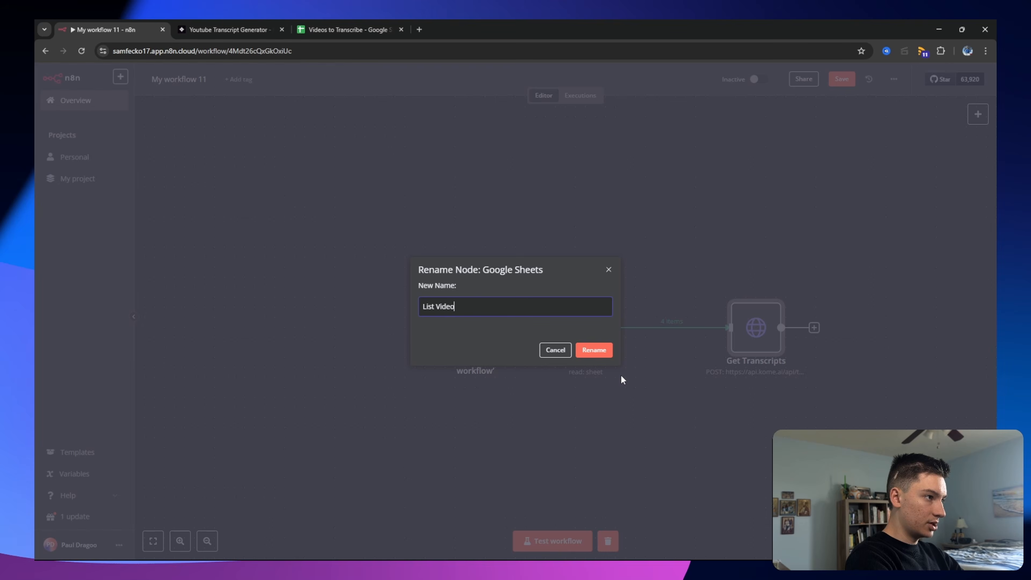
{"action": "key", "text": "Return"}
{"action": "left_click_drag", "start_coordinate": [756, 336], "coordinate": [707, 340]}
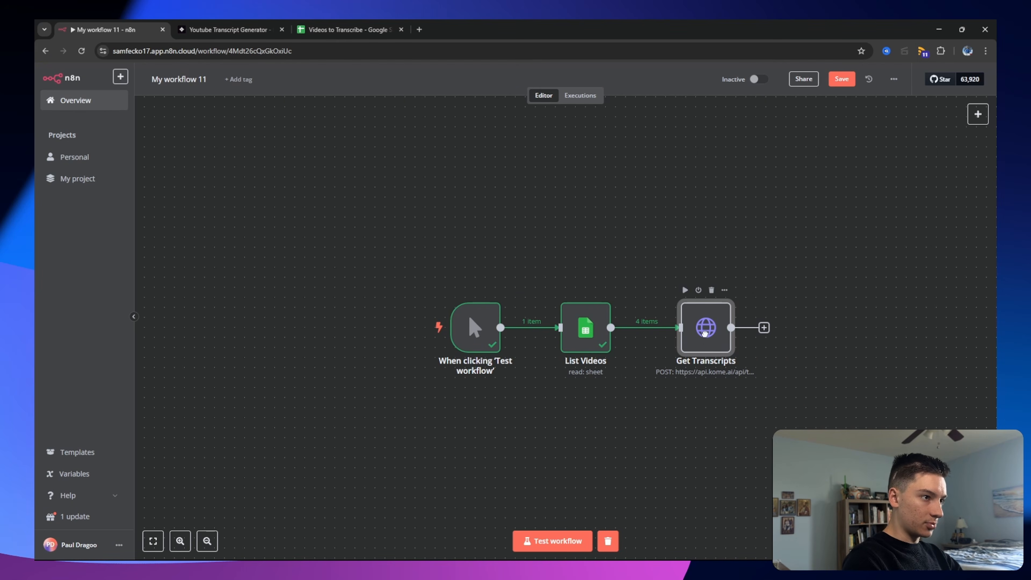
In the Get Transcripts node's JSON body, replace the hardcoded video_id link with the expression {{ $json.URL }} inside the quotes.
{"action": "double_click", "coordinate": [707, 339]}
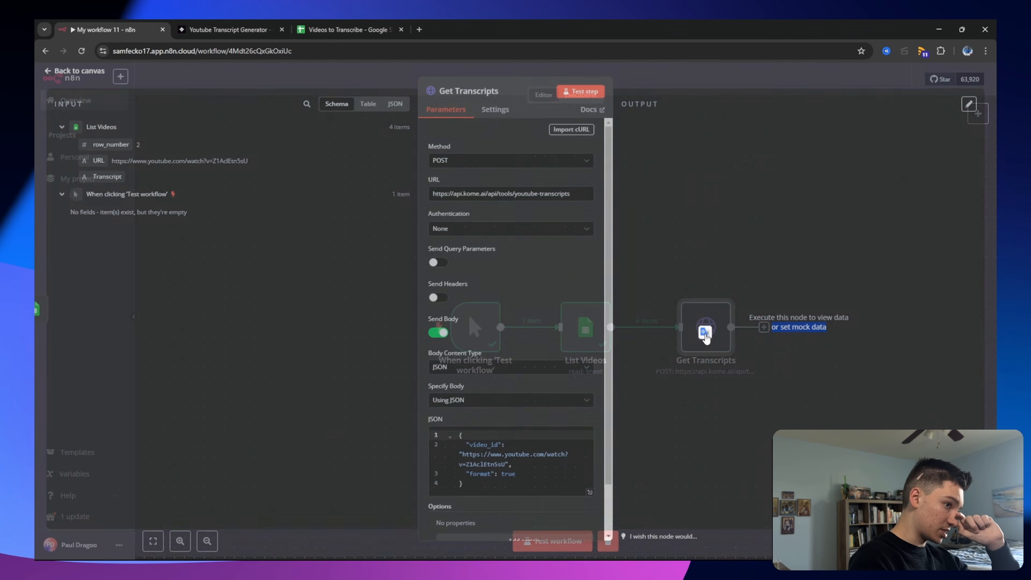
{"action": "left_click", "coordinate": [508, 468]}
{"action": "left_click_drag", "start_coordinate": [469, 462], "coordinate": [463, 457]}
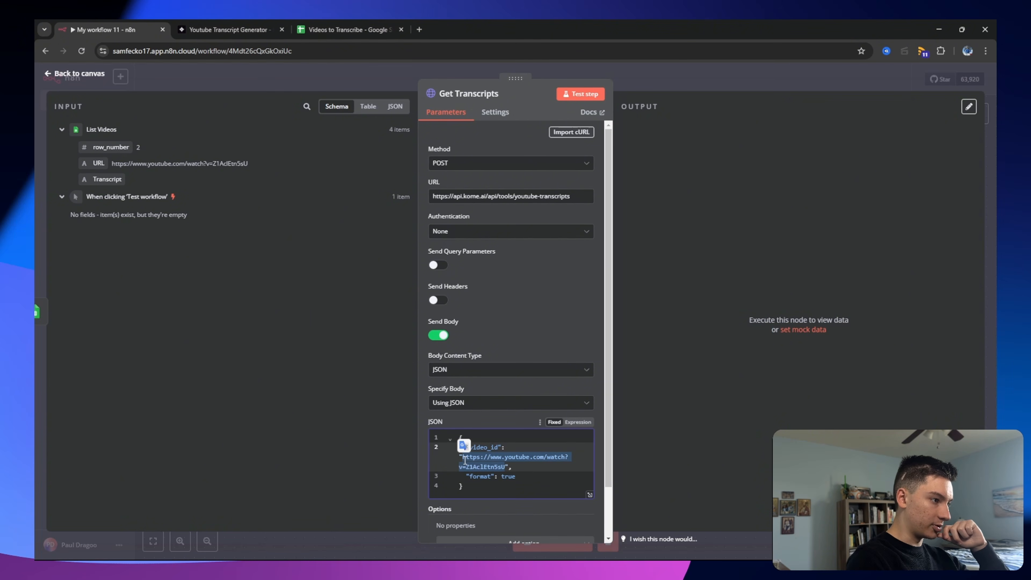
{"action": "key", "text": "BackSpace"}
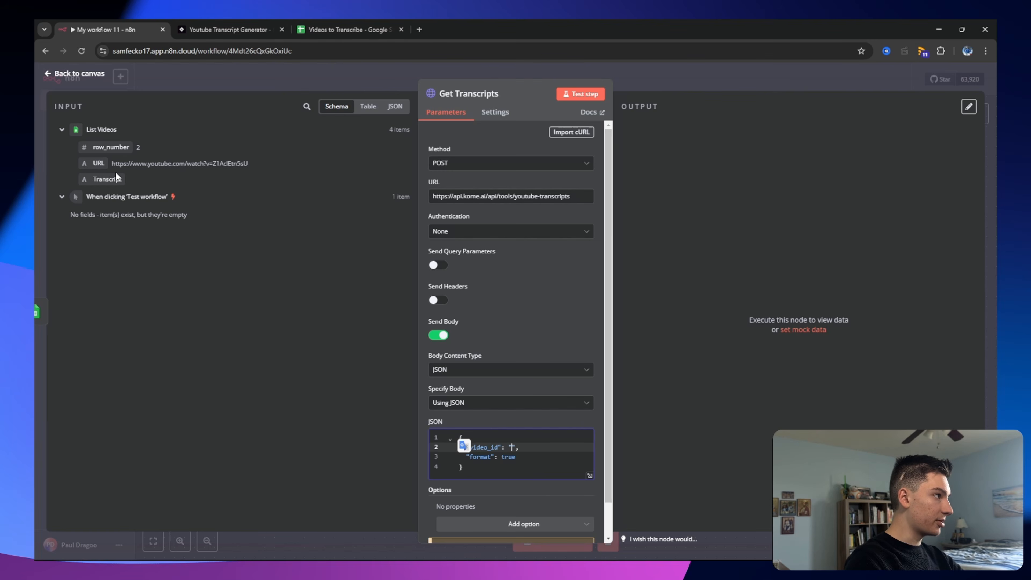
{"action": "left_click_drag", "start_coordinate": [101, 164], "coordinate": [470, 471]}
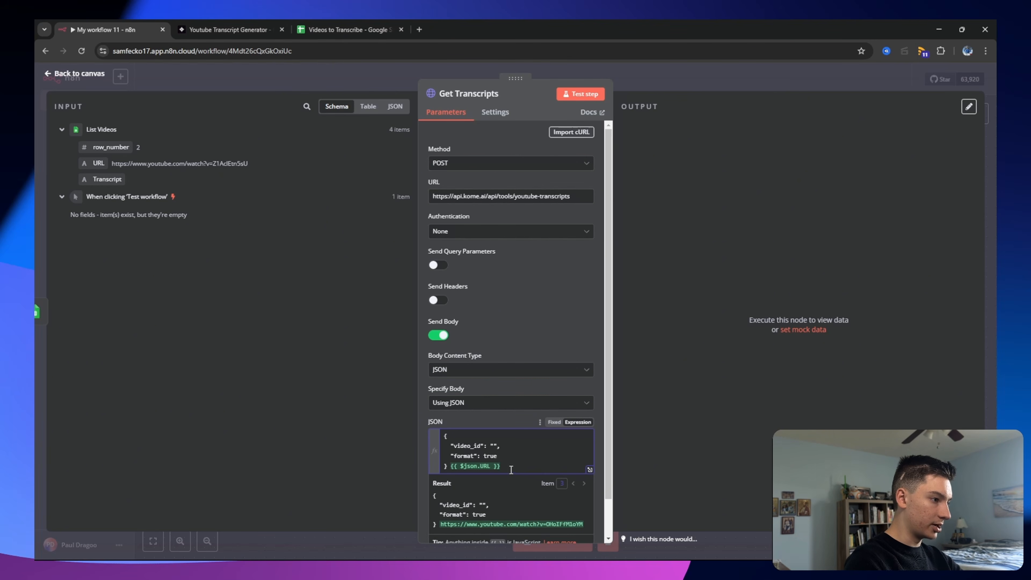
{"action": "left_click", "coordinate": [493, 446]}
{"action": "type", "text": "{{ $json.URL }}"}
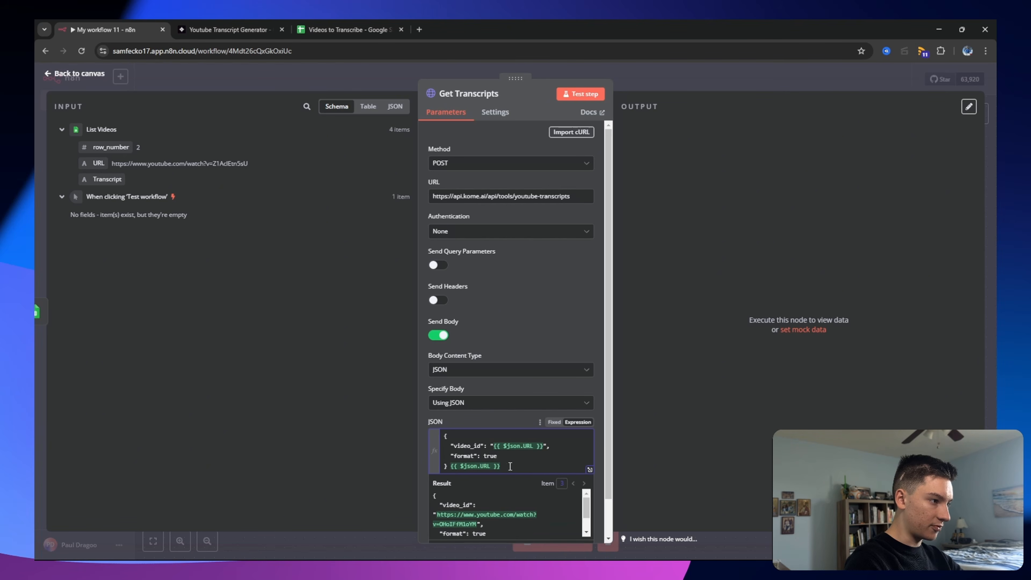
{"action": "left_click_drag", "start_coordinate": [453, 473], "coordinate": [446, 471]}
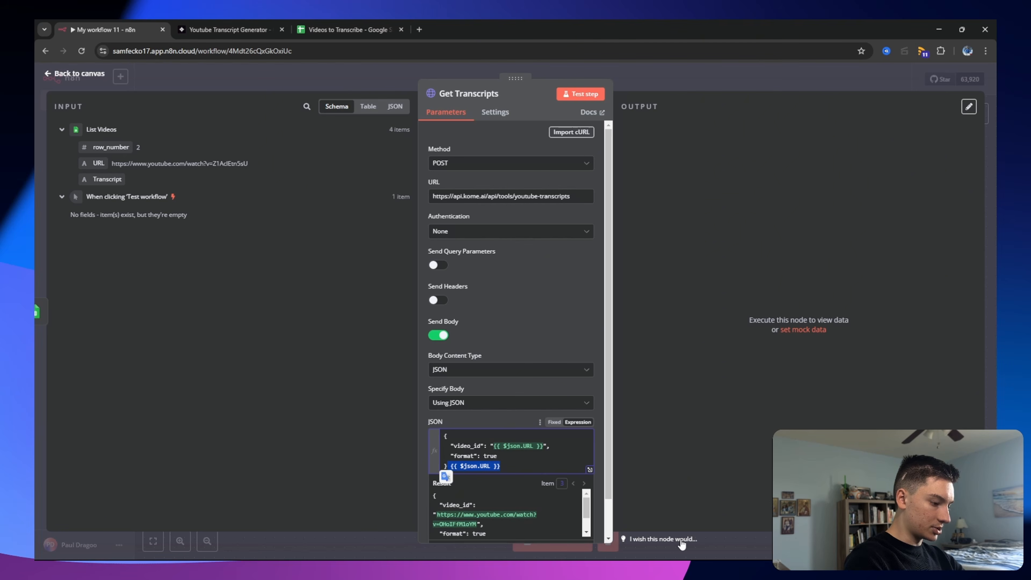
{"action": "key", "text": "BackSpace"}
Test the Get Transcripts step, look through the returned transcripts, and return to the canvas.
{"action": "left_click", "coordinate": [587, 91]}
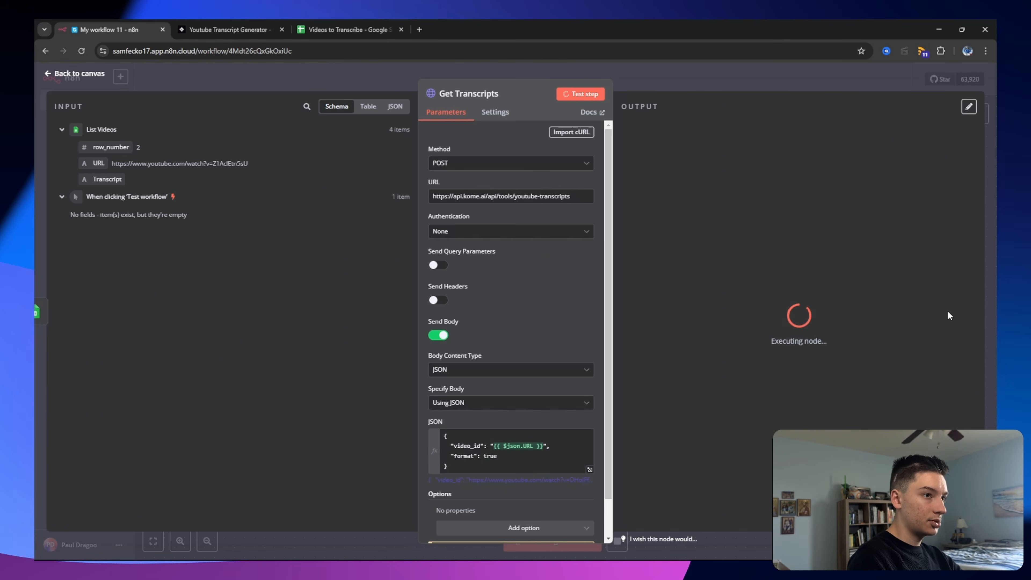
{"action": "scroll", "coordinate": [787, 201], "scroll_direction": "down", "scroll_amount": 3}
{"action": "scroll", "coordinate": [798, 246], "scroll_direction": "down", "scroll_amount": 10}
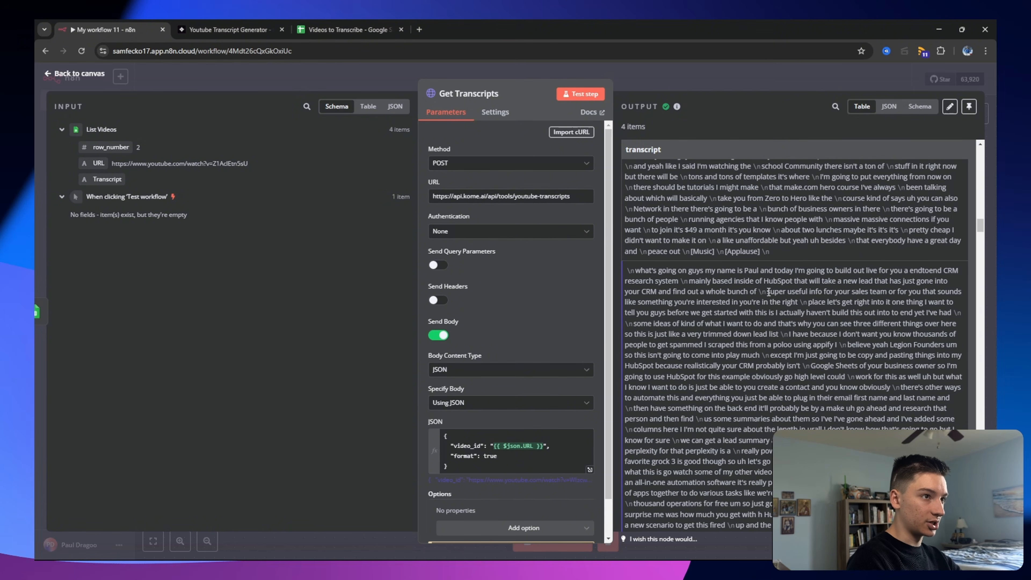
{"action": "scroll", "coordinate": [768, 292], "scroll_direction": "down", "scroll_amount": 12}
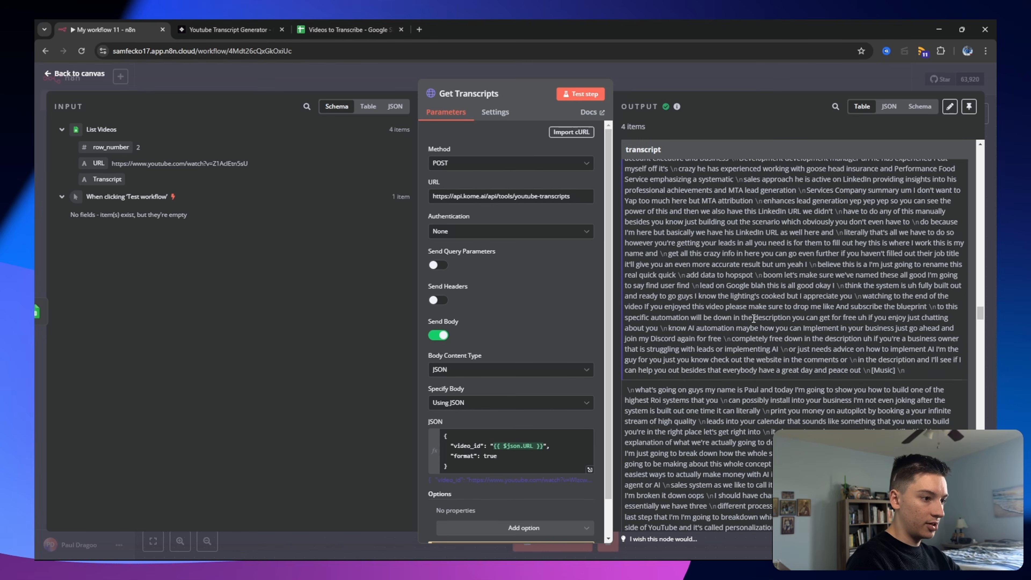
{"action": "scroll", "coordinate": [754, 318], "scroll_direction": "down", "scroll_amount": 5}
{"action": "key", "text": "Escape"}
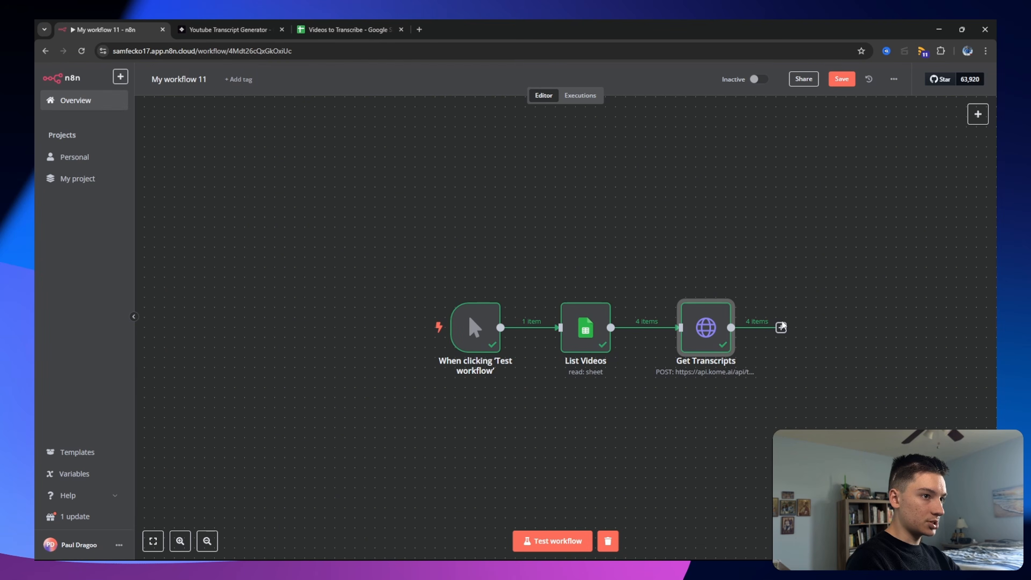
Add a Google Sheets node with the "Append or update row in sheet" action after Get Transcripts, checking the spreadsheet's layout first.
{"action": "left_click", "coordinate": [782, 327]}
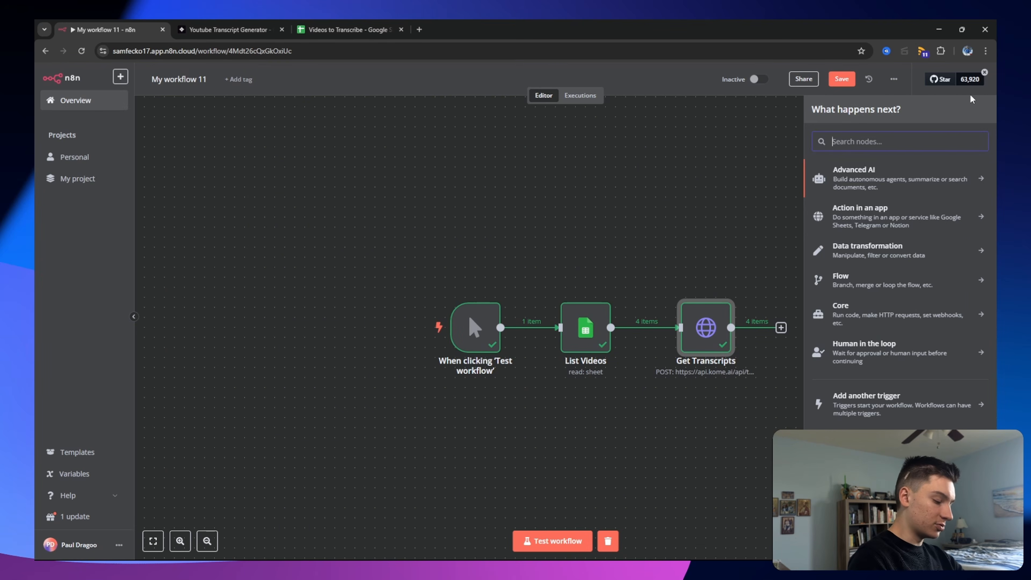
{"action": "type", "text": "google shee"}
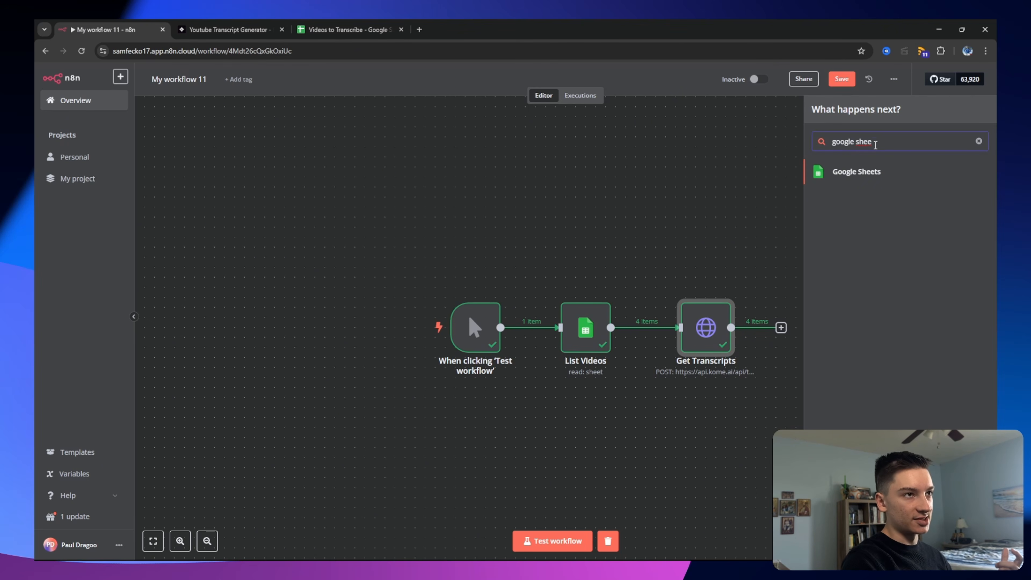
{"action": "left_click", "coordinate": [844, 174]}
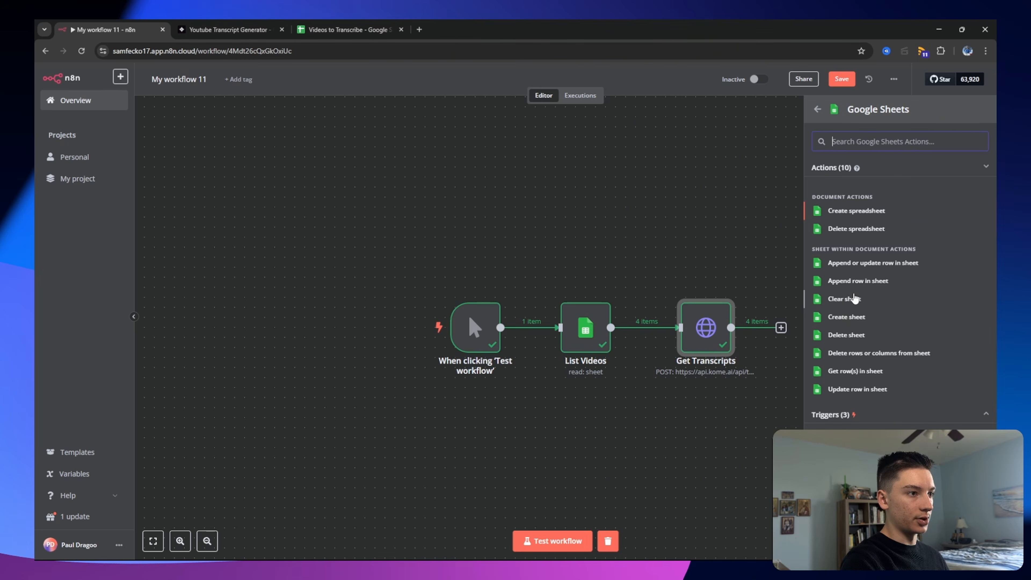
{"action": "left_click", "coordinate": [349, 30]}
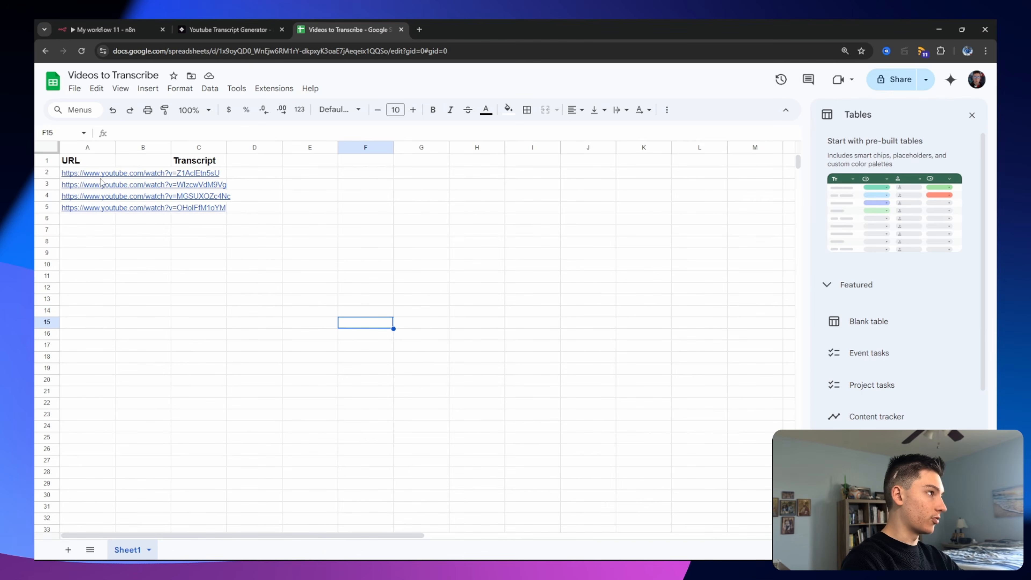
{"action": "left_click", "coordinate": [122, 30]}
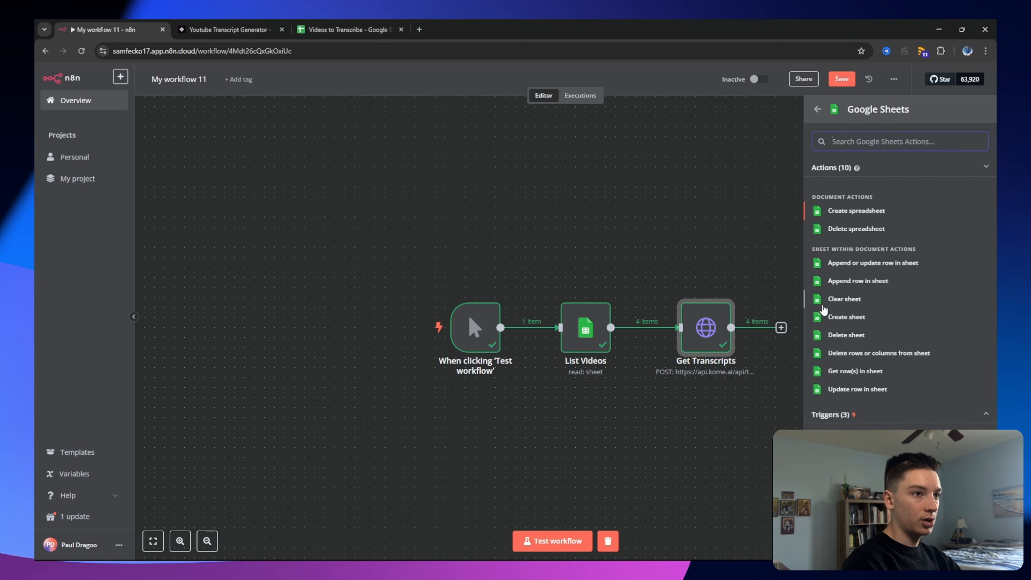
{"action": "left_click", "coordinate": [873, 263]}
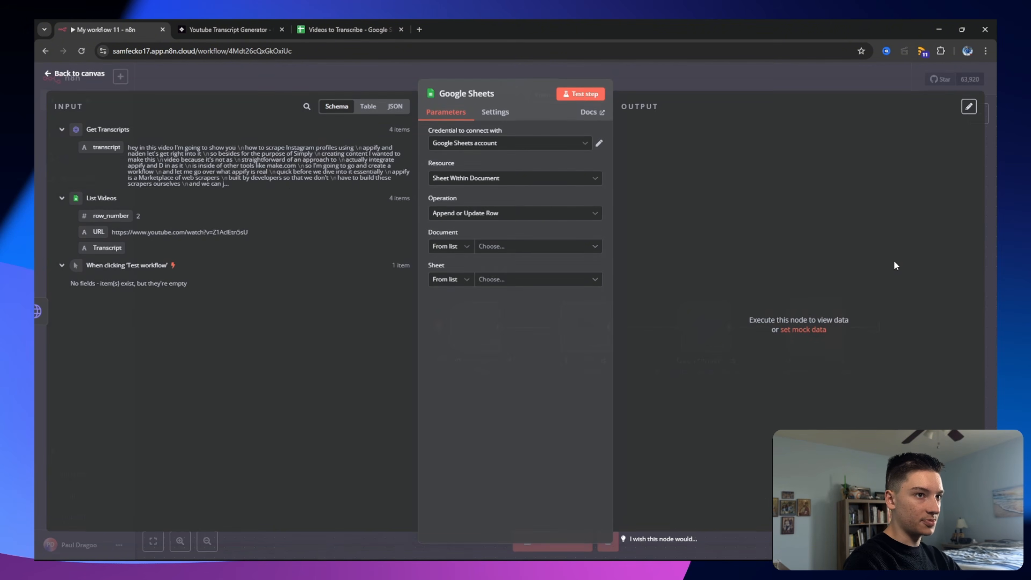
Set the new Google Sheets node to the Update Row operation on Sheet1 of the "Videos to Transcribe" document.
{"action": "left_click", "coordinate": [479, 213]}
{"action": "scroll", "coordinate": [487, 321], "scroll_direction": "down", "scroll_amount": 3}
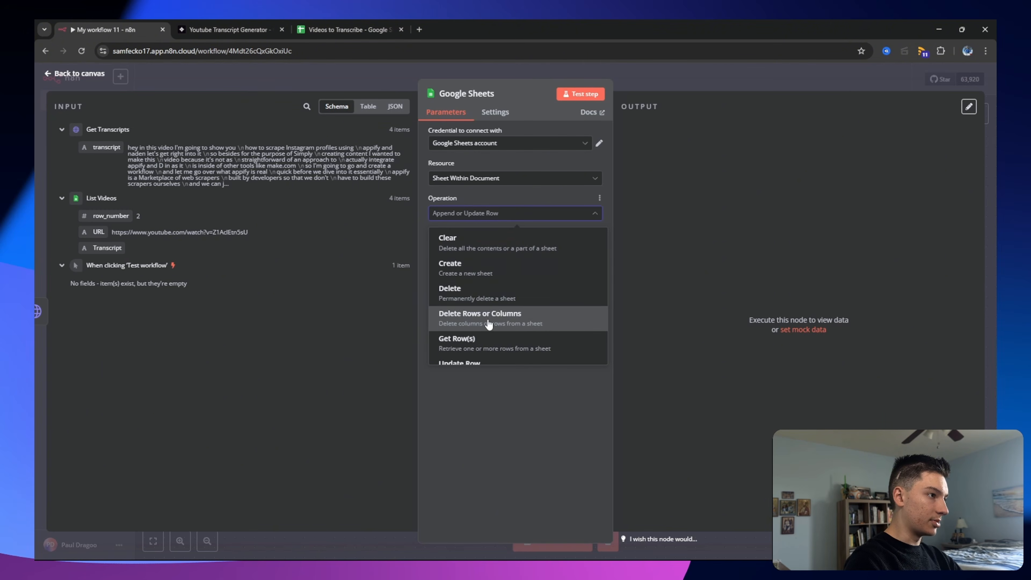
{"action": "left_click", "coordinate": [476, 345]}
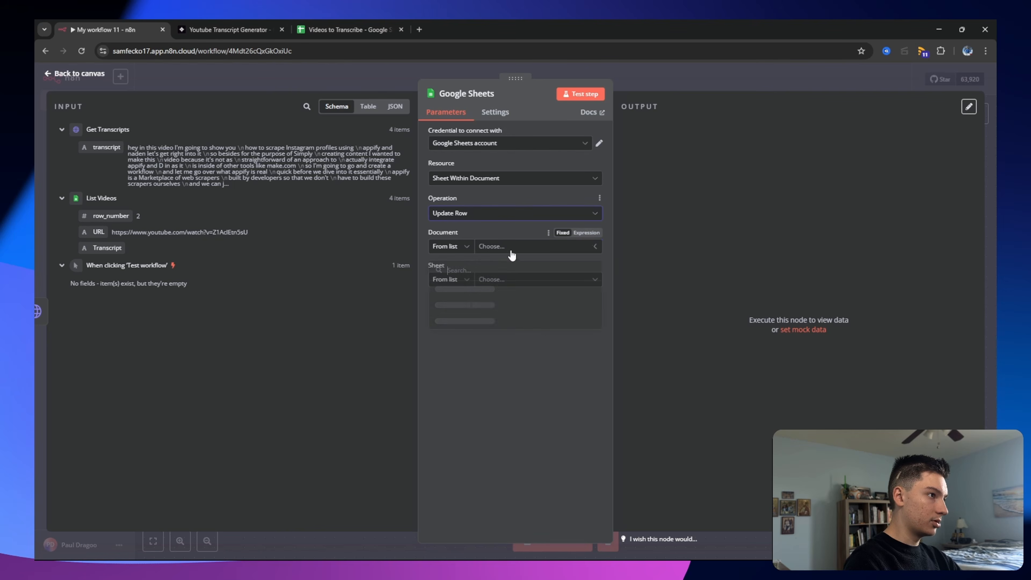
{"action": "left_click", "coordinate": [504, 247]}
{"action": "left_click", "coordinate": [462, 290]}
{"action": "left_click", "coordinate": [512, 279]}
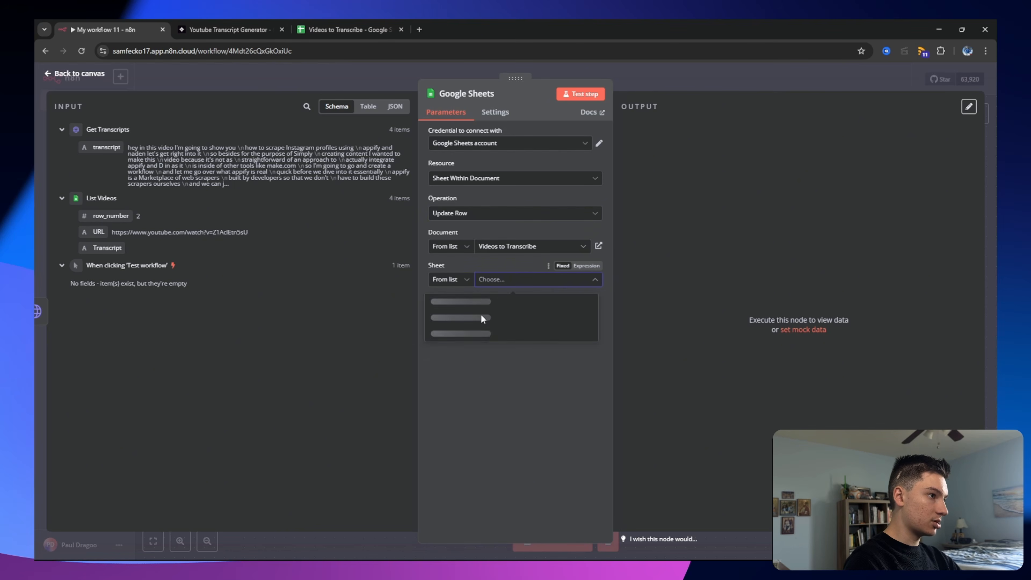
{"action": "left_click", "coordinate": [458, 301]}
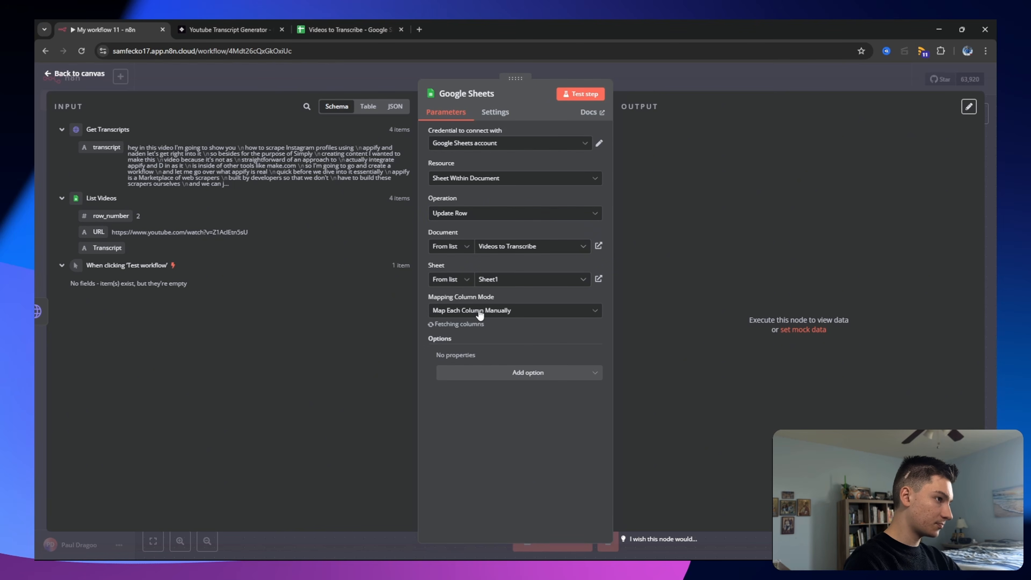
Match rows on the URL column, mapping URL to List Videos' URL field and Transcript to Get Transcripts' transcript field.
{"action": "left_click", "coordinate": [473, 345]}
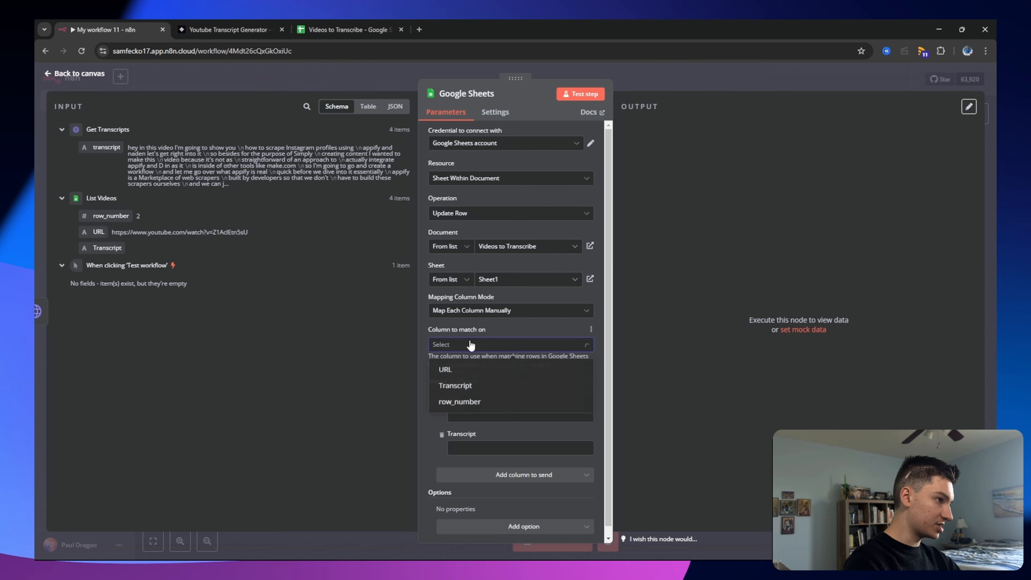
{"action": "left_click", "coordinate": [462, 368]}
{"action": "left_click", "coordinate": [519, 414]}
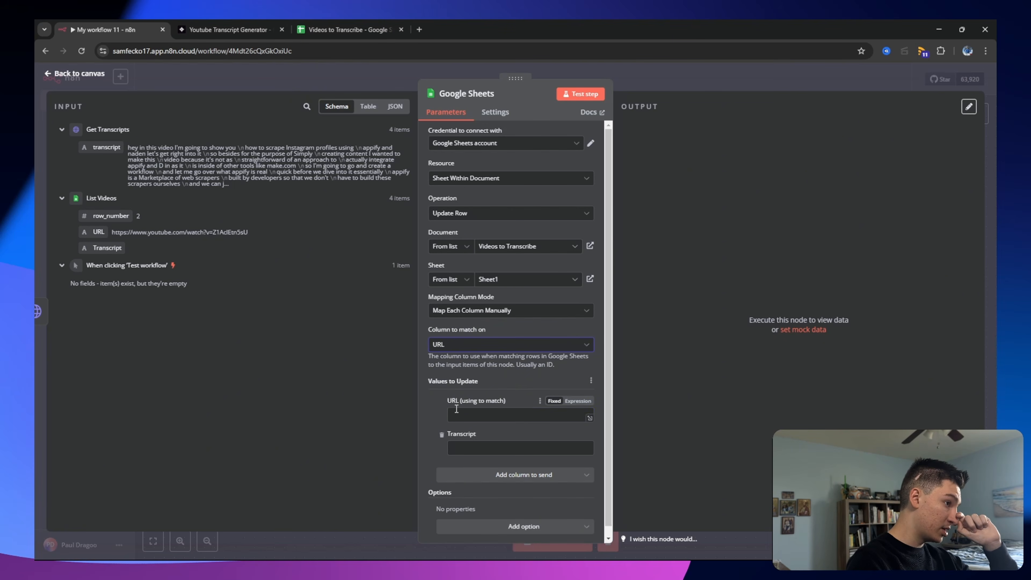
{"action": "left_click_drag", "start_coordinate": [98, 232], "coordinate": [481, 419]}
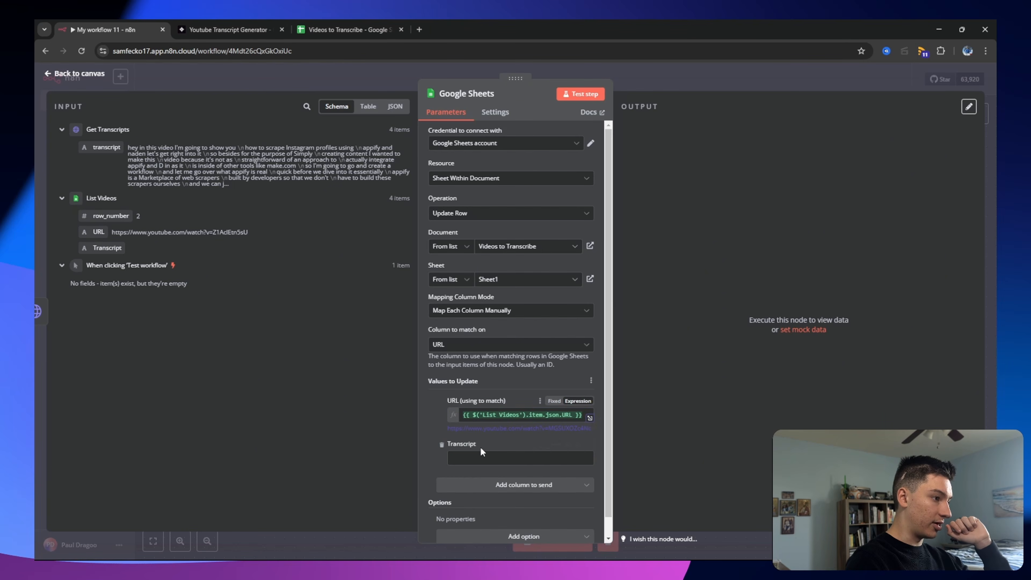
{"action": "left_click", "coordinate": [477, 457]}
{"action": "left_click_drag", "start_coordinate": [105, 152], "coordinate": [463, 459]}
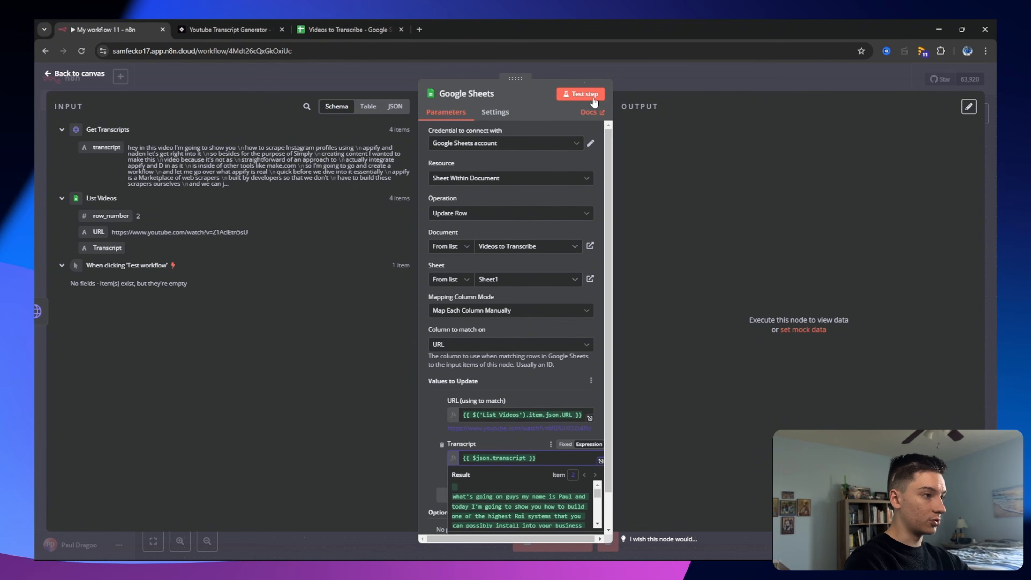
Test the row update step and look through the transcripts written to the "Videos to Transcribe" spreadsheet.
{"action": "left_click", "coordinate": [577, 93]}
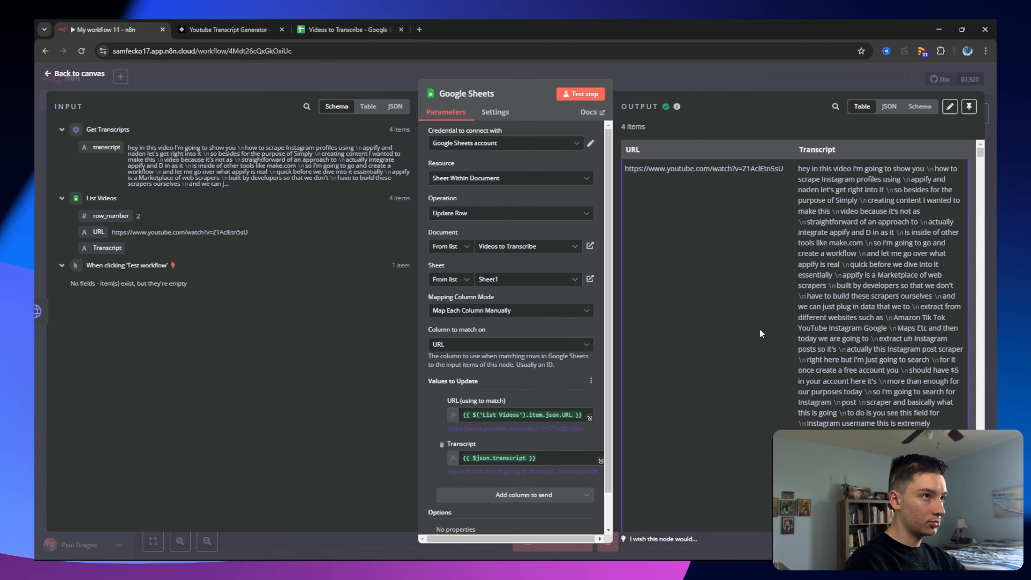
{"action": "left_click", "coordinate": [346, 30]}
{"action": "scroll", "coordinate": [371, 412], "scroll_direction": "down", "scroll_amount": 5}
{"action": "scroll", "coordinate": [371, 413], "scroll_direction": "down", "scroll_amount": 5}
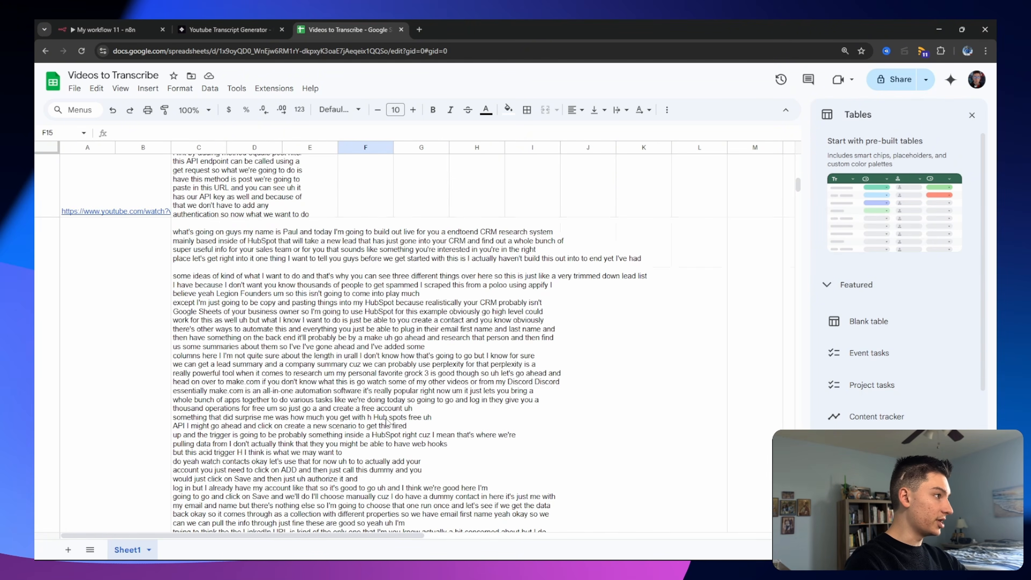
{"action": "scroll", "coordinate": [279, 404], "scroll_direction": "up", "scroll_amount": 15}
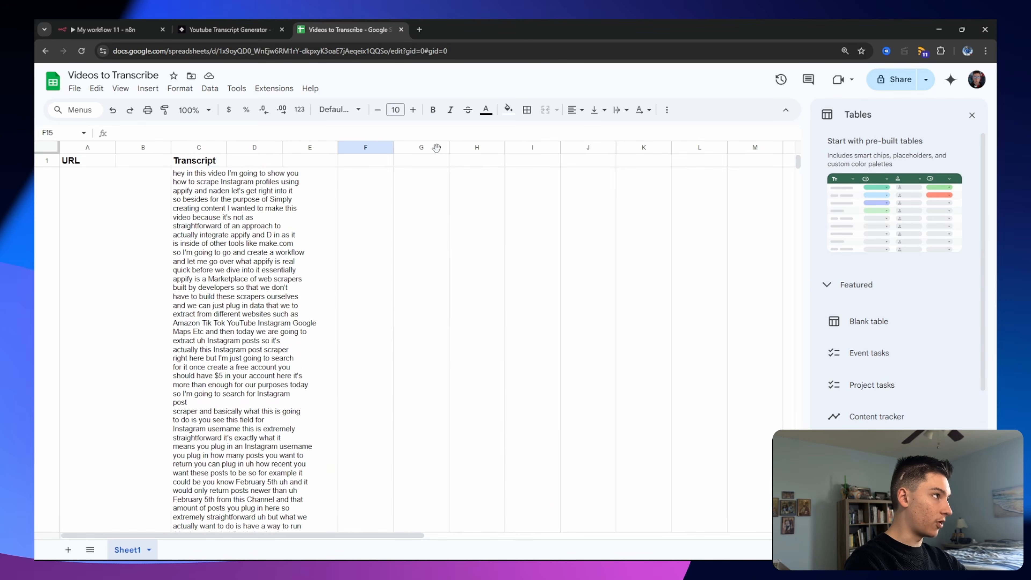
Clear the transcripts from cells C2:C1000 of the "Videos to Transcribe" spreadsheet, keeping the Transcript header.
{"action": "left_click", "coordinate": [193, 149]}
{"action": "left_click", "coordinate": [199, 161], "text": "ctrl"}
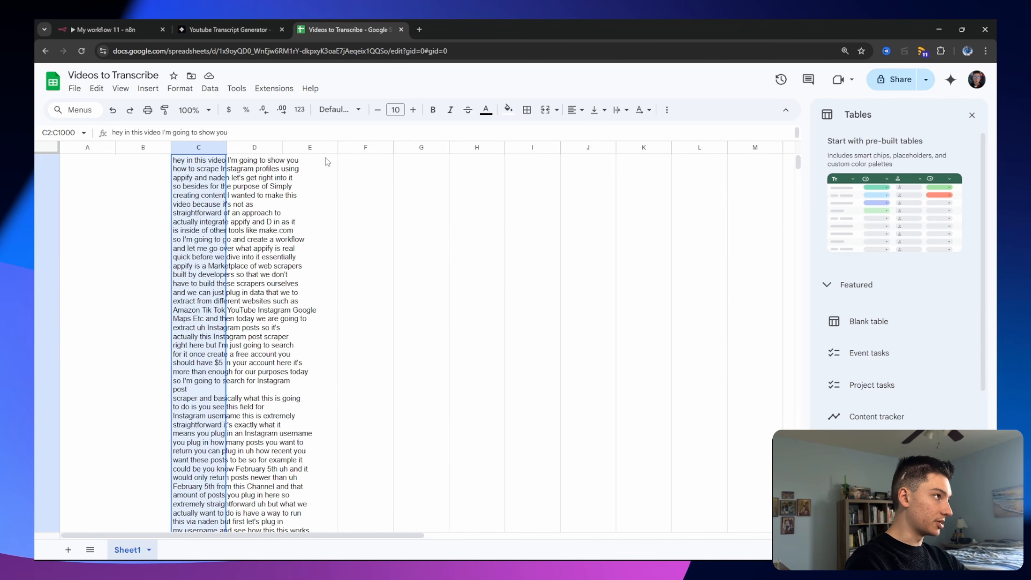
{"action": "scroll", "coordinate": [319, 202], "scroll_direction": "up", "scroll_amount": 1}
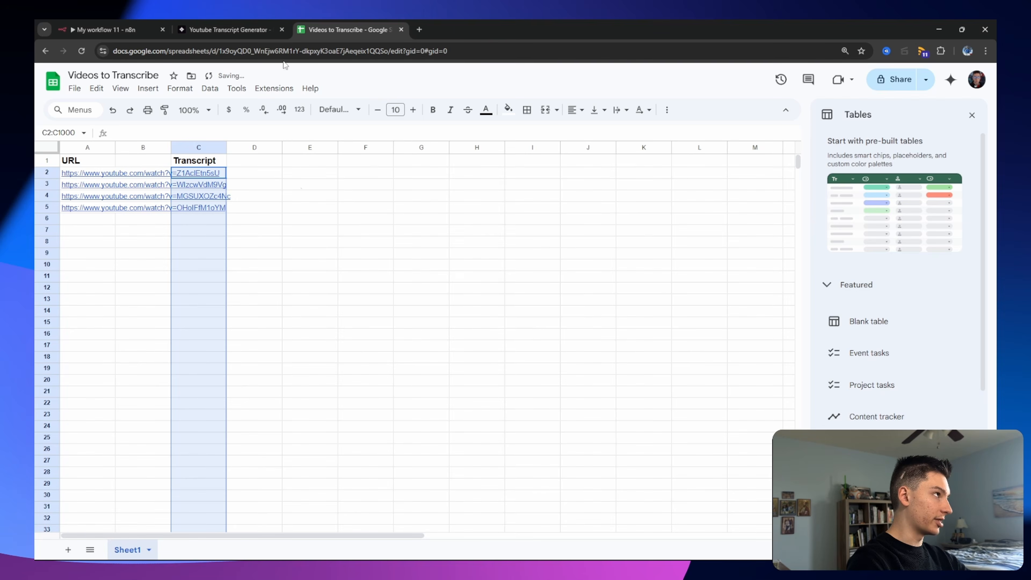
Return to the n8n workflow, close the node settings and save the workflow, dismissing the recommendation survey.
{"action": "left_click", "coordinate": [109, 29]}
{"action": "key", "text": "Escape"}
{"action": "left_click", "coordinate": [702, 425]}
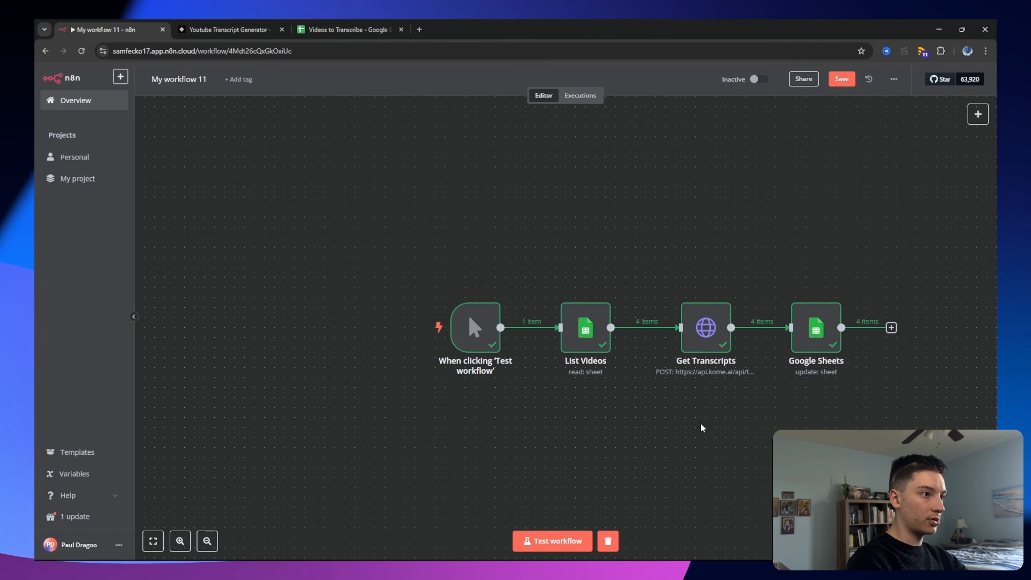
{"action": "left_click_drag", "start_coordinate": [702, 425], "coordinate": [624, 408]}
{"action": "left_click", "coordinate": [843, 83]}
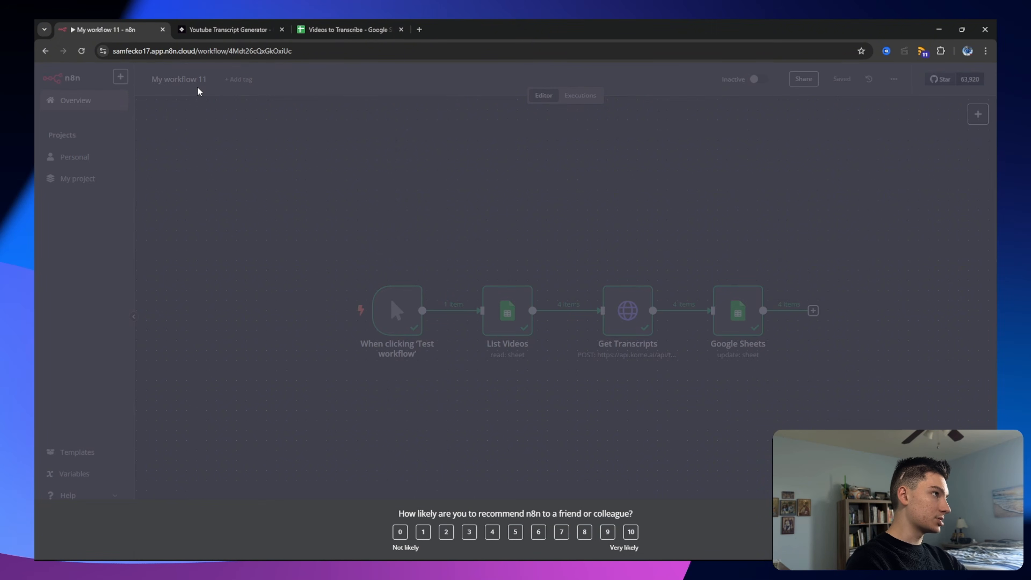
{"action": "left_click", "coordinate": [199, 91]}
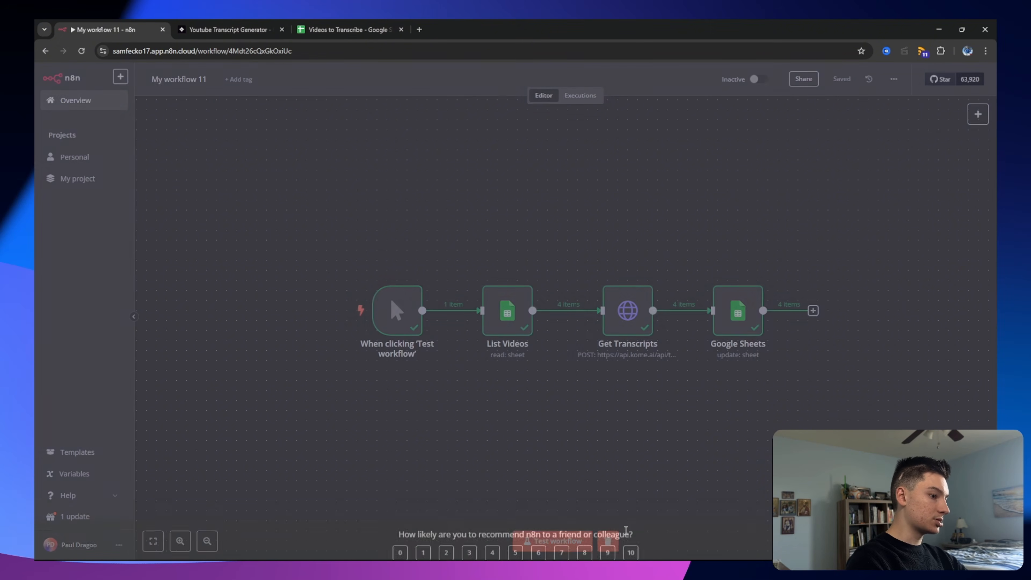
Rename the workflow as "FREE Transcripts".
{"action": "left_click", "coordinate": [177, 78]}
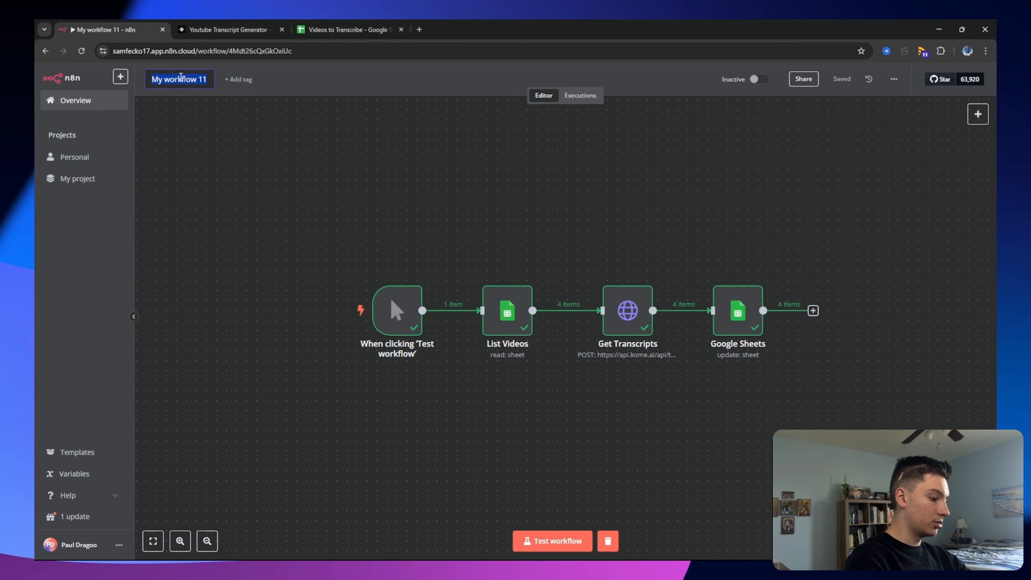
{"action": "type", "text": "FREE "}
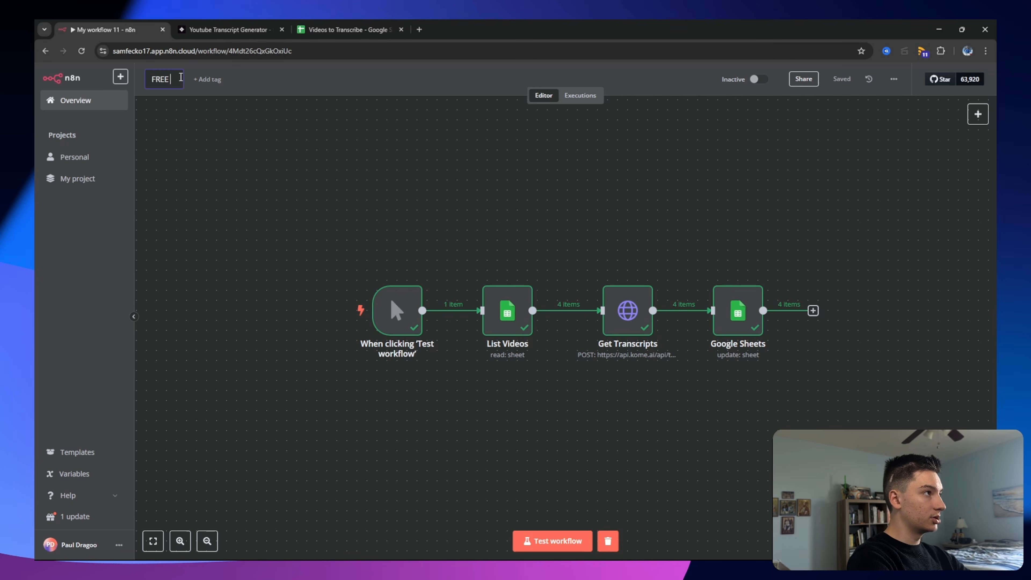
{"action": "type", "text": "Transcipt"}
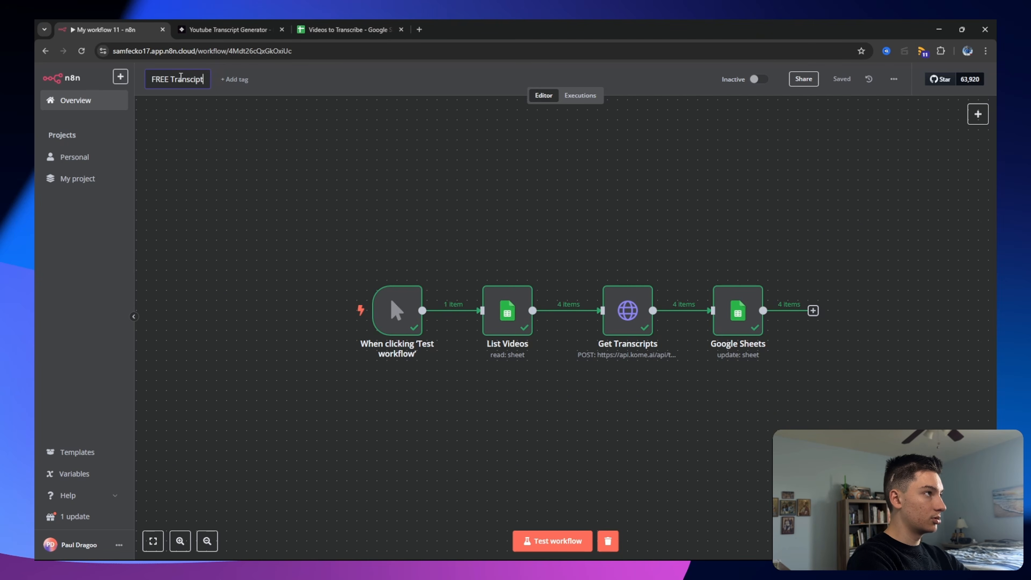
{"action": "type", "text": "s"}
{"action": "type", "text": "r"}
{"action": "key", "text": "Return"}
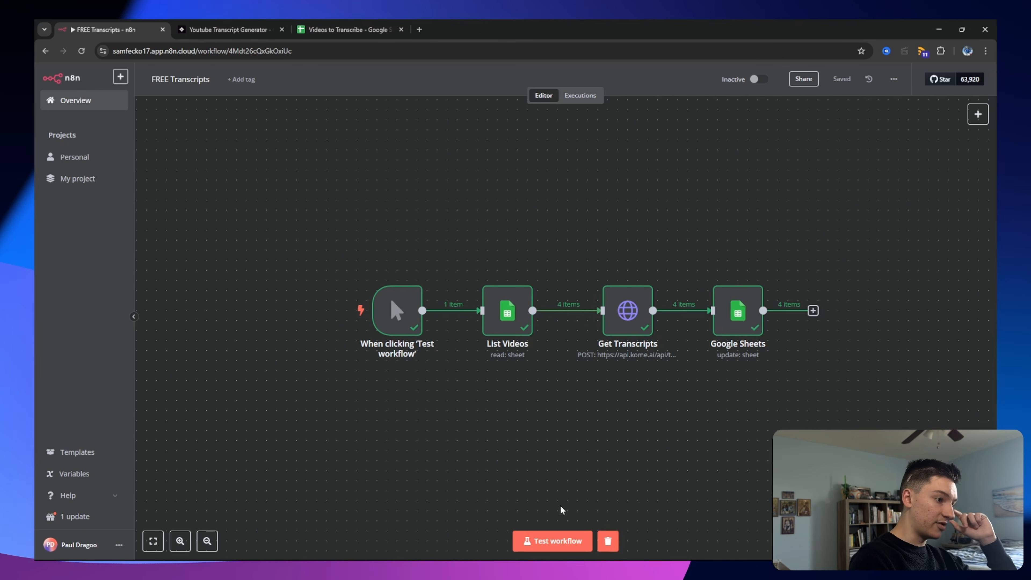
Test the complete workflow and look through the transcripts written to the Transcript column of the "Videos to Transcribe" spreadsheet.
{"action": "left_click", "coordinate": [553, 541]}
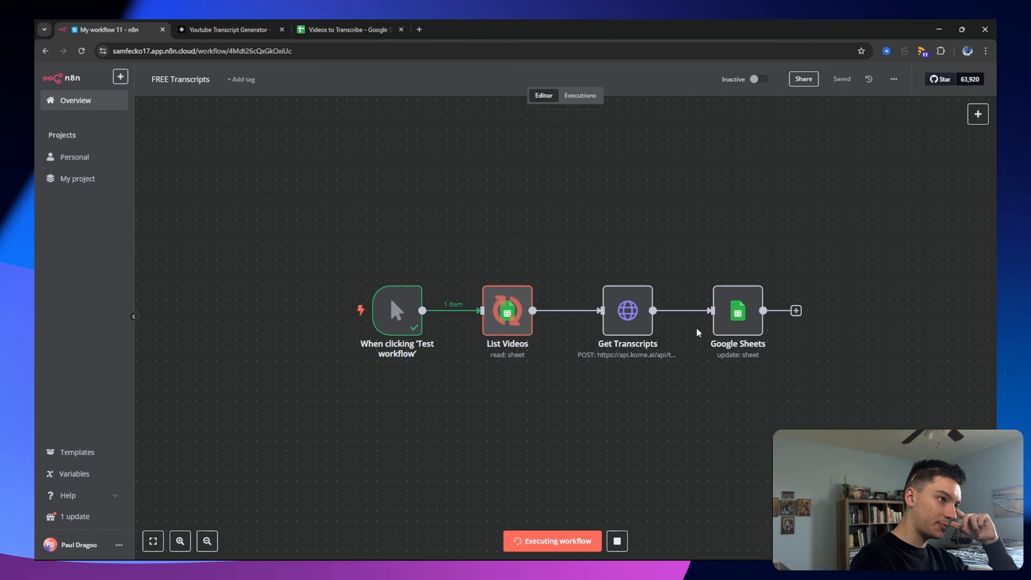
{"action": "left_click", "coordinate": [336, 21]}
{"action": "left_click", "coordinate": [224, 250]}
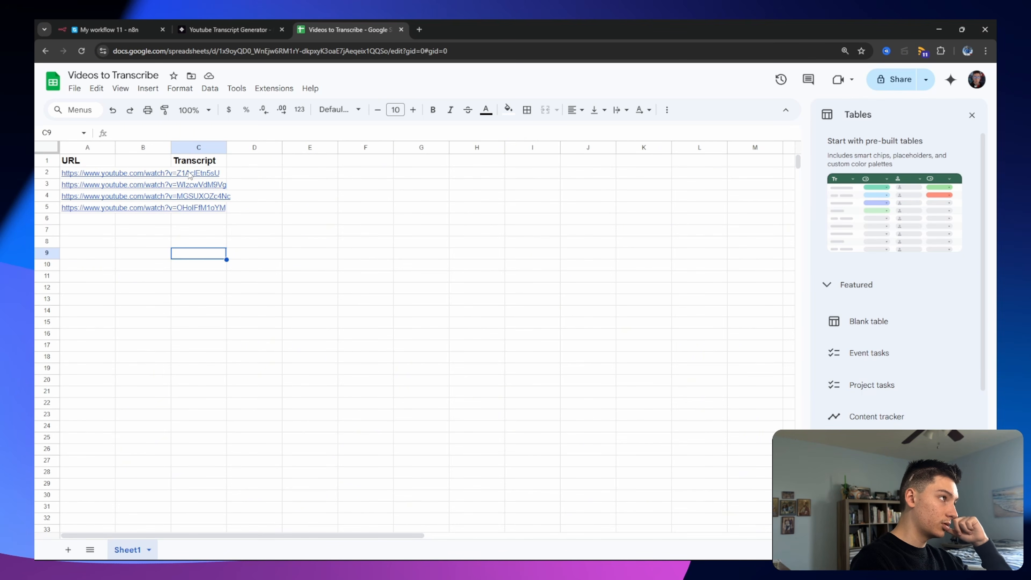
{"action": "scroll", "coordinate": [203, 179], "scroll_direction": "down", "scroll_amount": 10}
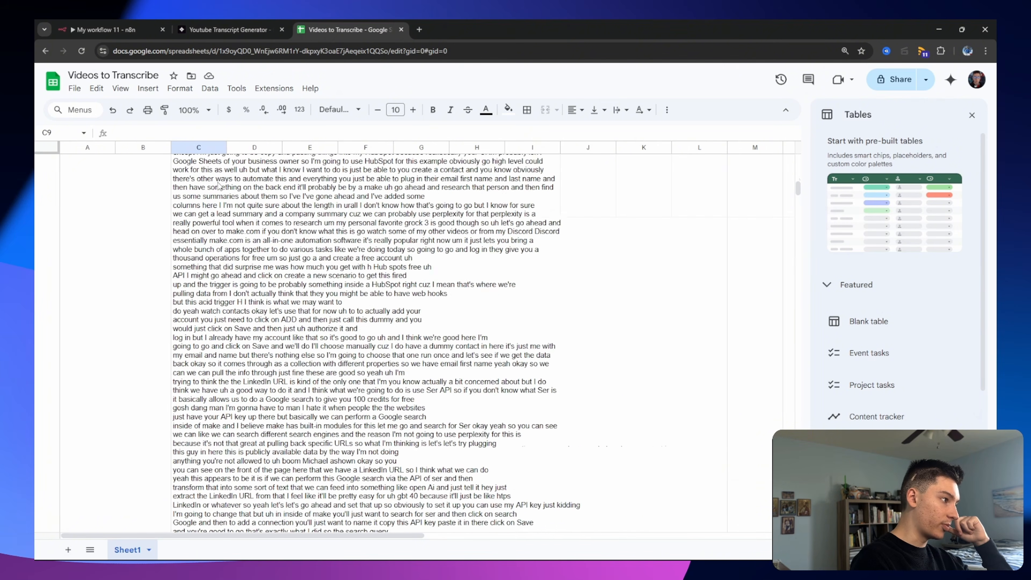
{"action": "scroll", "coordinate": [218, 186], "scroll_direction": "down", "scroll_amount": 10}
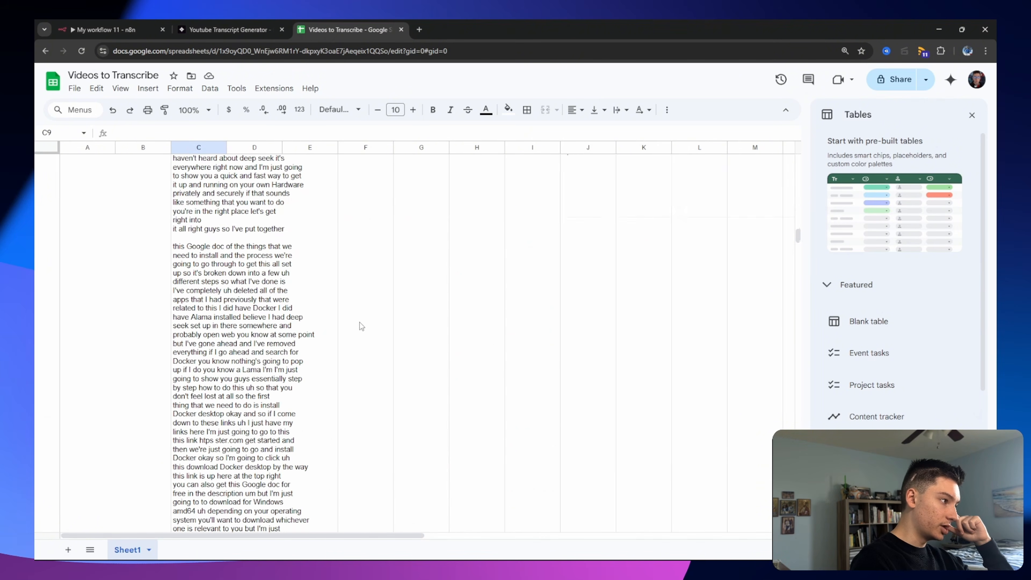
{"action": "scroll", "coordinate": [361, 327], "scroll_direction": "down", "scroll_amount": 10}
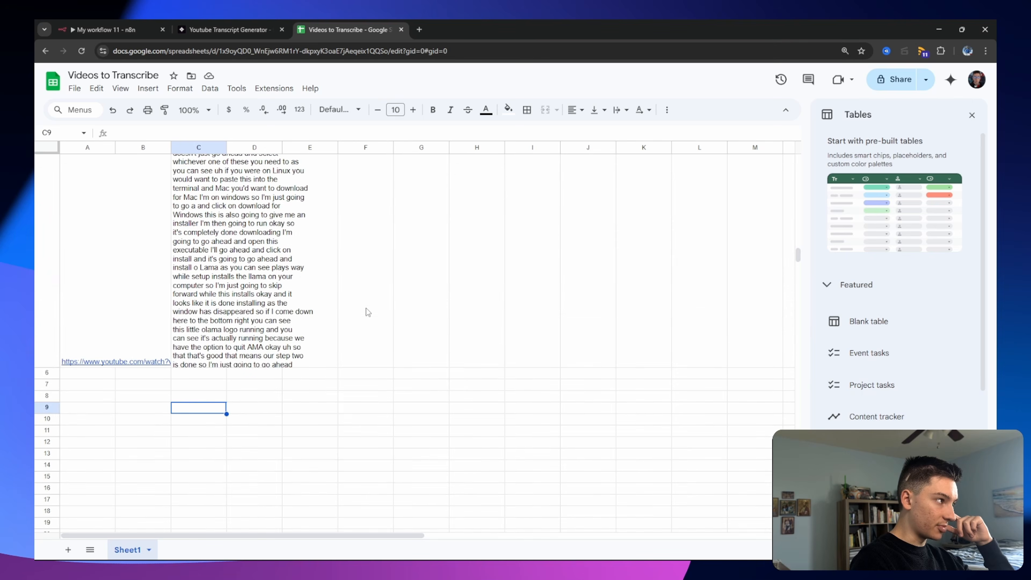
{"action": "scroll", "coordinate": [367, 312], "scroll_direction": "down", "scroll_amount": 8}
{"action": "left_click_drag", "start_coordinate": [797, 267], "coordinate": [792, 155]}
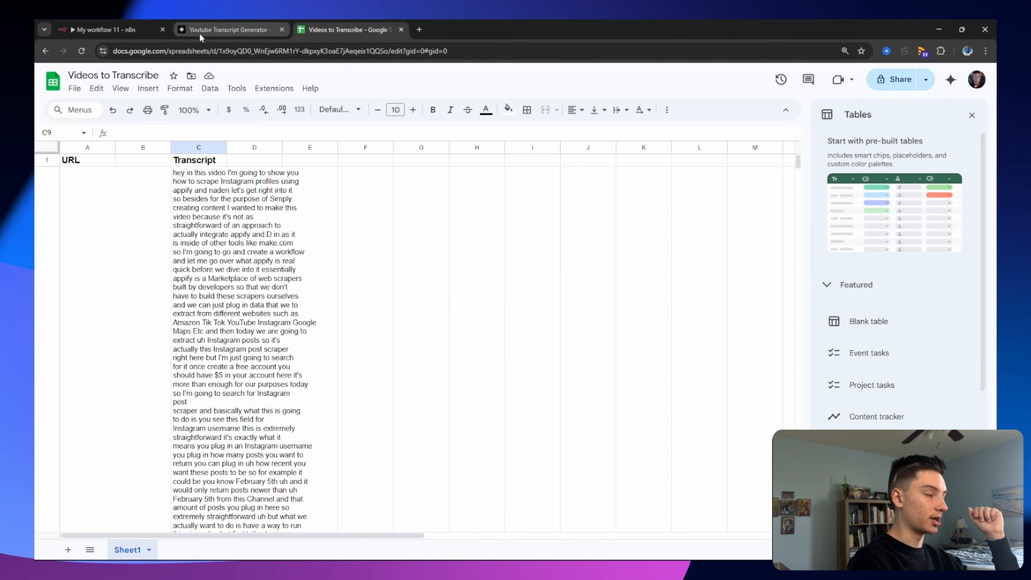
{"action": "scroll", "coordinate": [232, 287], "scroll_direction": "down", "scroll_amount": 6}
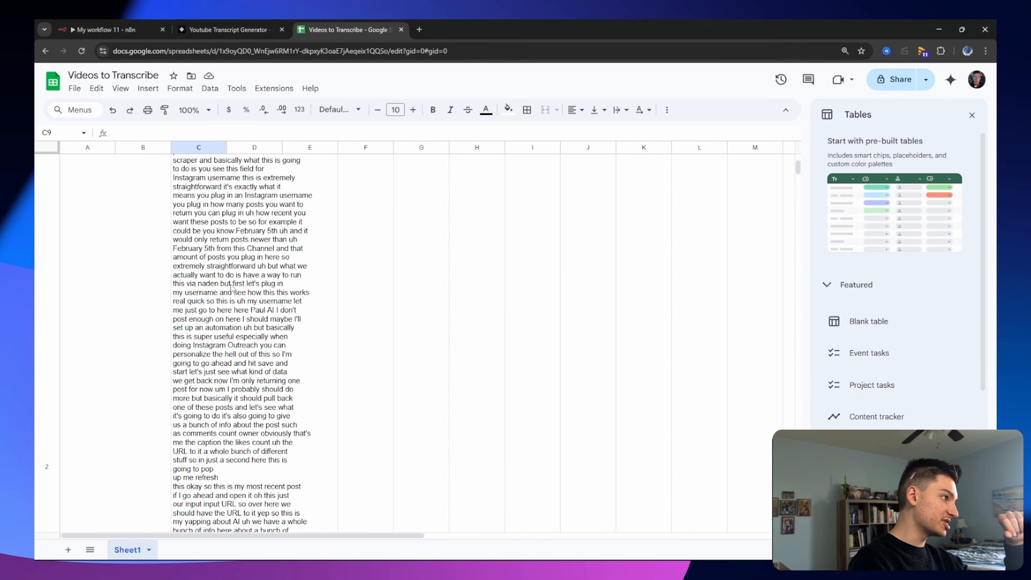
{"action": "scroll", "coordinate": [227, 275], "scroll_direction": "down", "scroll_amount": 10}
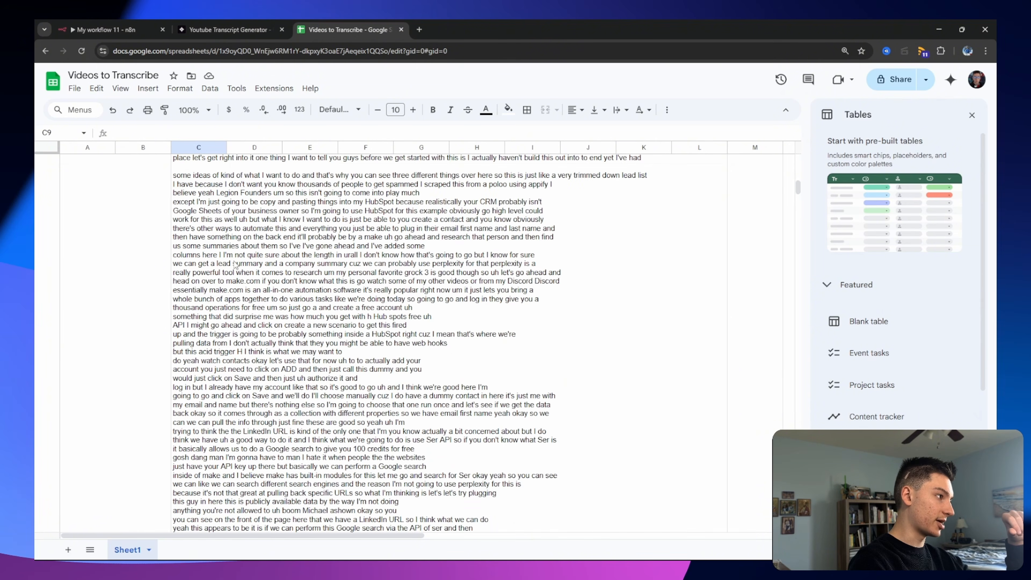